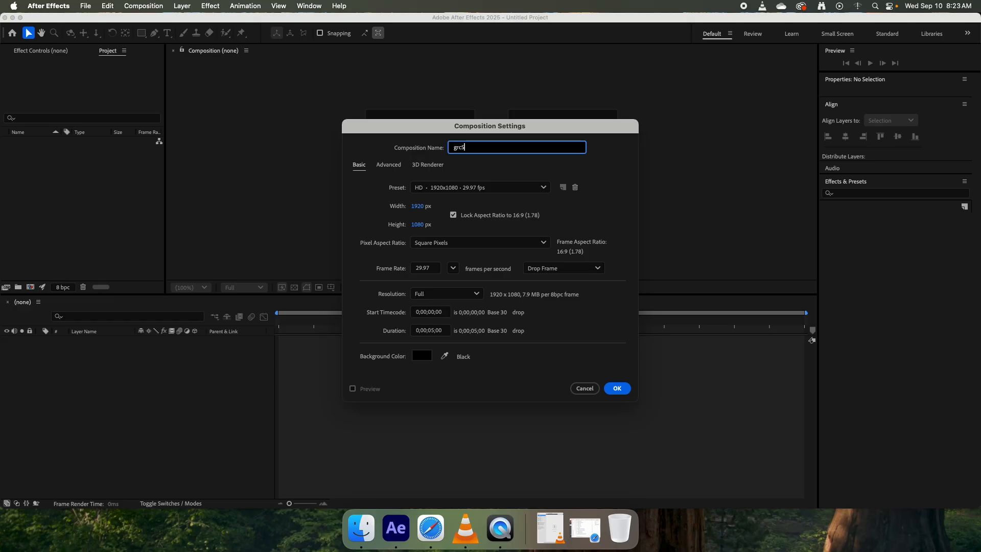
# - Name the new composition grc53_250910_lastname_f_lect
pyautogui.write('_250910')
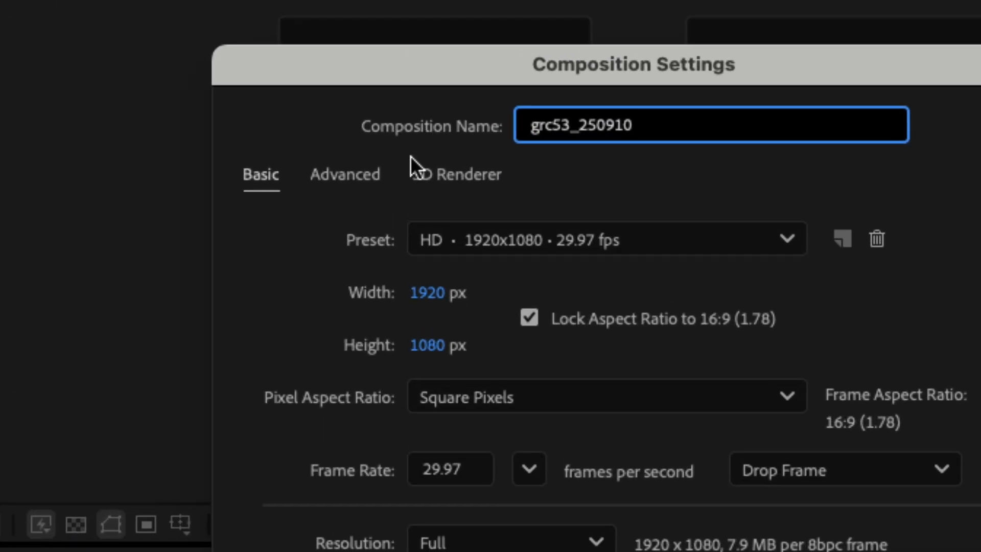
pyautogui.write('_lasta')
pyautogui.press('BackSpace')
pyautogui.write('name_f')
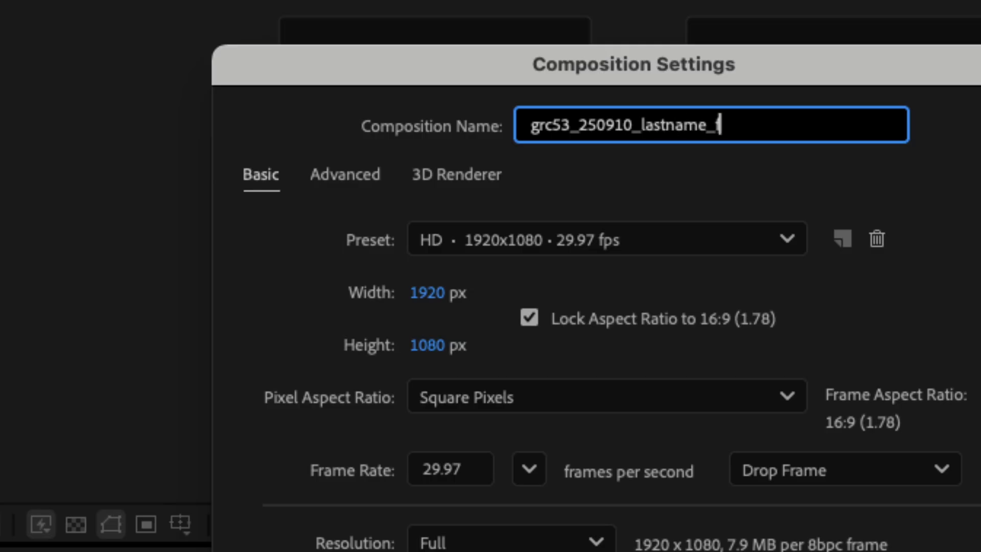
pyautogui.write('_lect')
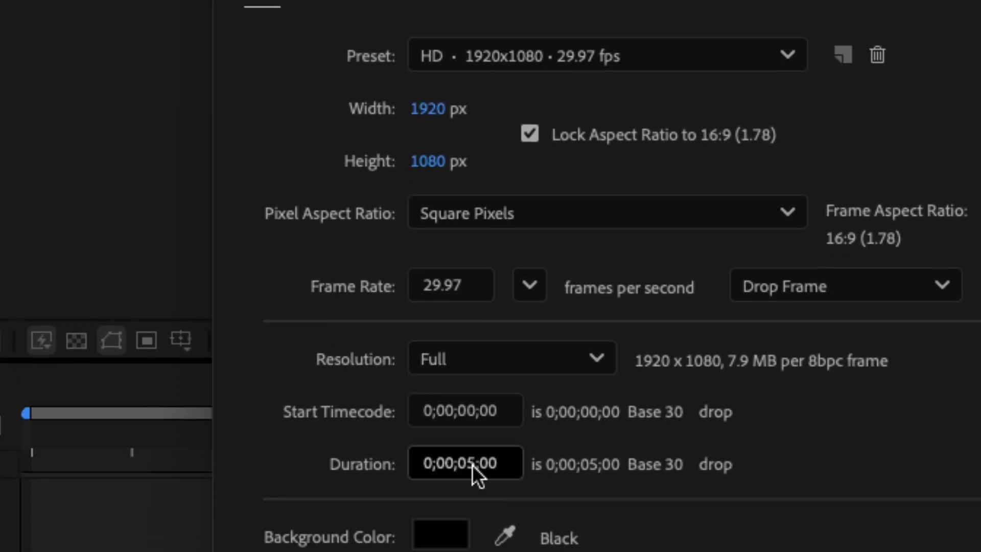
# - Set the composition's duration to 0;00;10;00
pyautogui.click(472, 465)
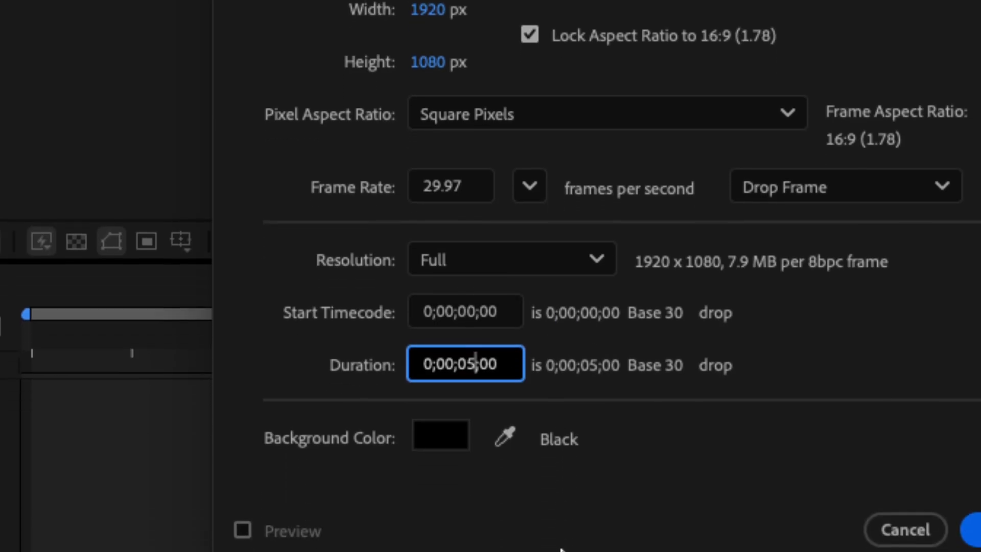
pyautogui.press('BackSpace')
pyautogui.press('BackSpace')
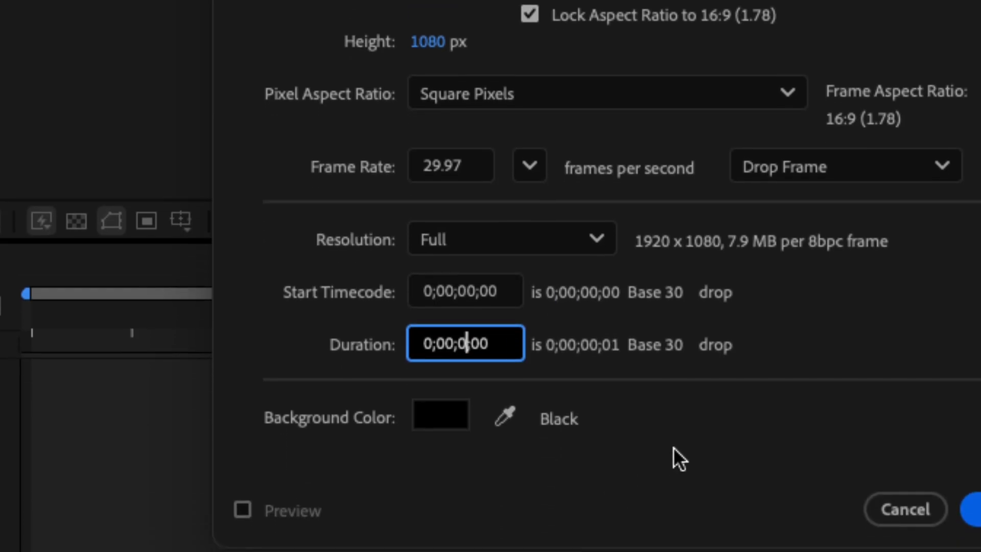
pyautogui.write('10')
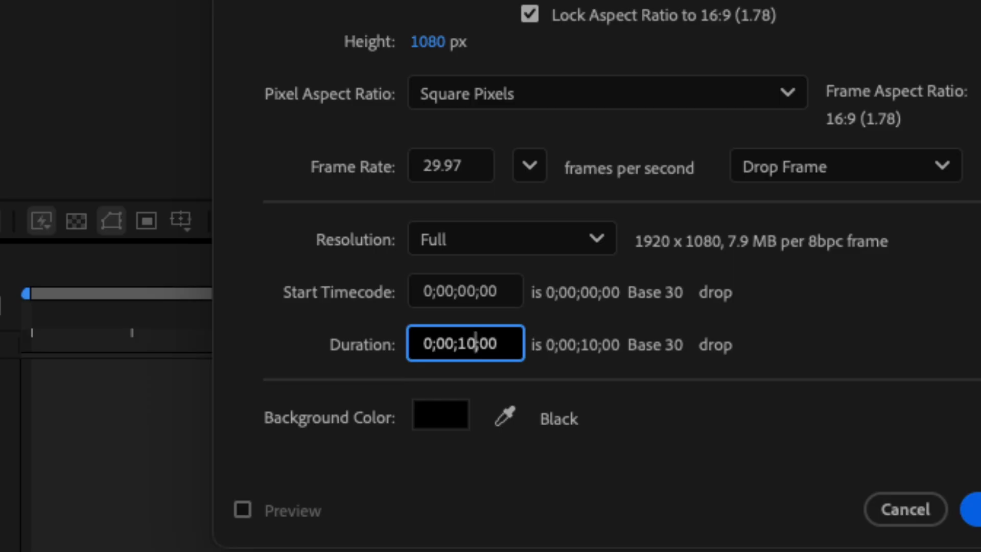
pyautogui.press('Left')
pyautogui.press('Left')
pyautogui.press('Left')
pyautogui.press('Left')
pyautogui.press('Left')
pyautogui.press('Left')
pyautogui.press('Right')
pyautogui.press('Right')
pyautogui.press('Right')
pyautogui.press('Left')
pyautogui.press('Left')
pyautogui.press('Left')
pyautogui.press('Left')
pyautogui.press('Right')
pyautogui.press('Left')
pyautogui.press('Right')
pyautogui.press('Left')
pyautogui.press('Right')
pyautogui.press('Left')
pyautogui.press('Right')
pyautogui.press('Right')
pyautogui.press('Right')
pyautogui.press('Right')
pyautogui.press('Left')
pyautogui.press('Left')
pyautogui.press('Right')
pyautogui.press('Right')
pyautogui.press('Right')
pyautogui.press('Right')
pyautogui.press('Right')
pyautogui.press('Left')
pyautogui.press('Left')
pyautogui.press('Right')
pyautogui.press('Right')
pyautogui.press('Right')
pyautogui.press('Right')
pyautogui.press('Right')
pyautogui.press('Left')
pyautogui.press('Right')
pyautogui.press('Left')
pyautogui.press('Left')
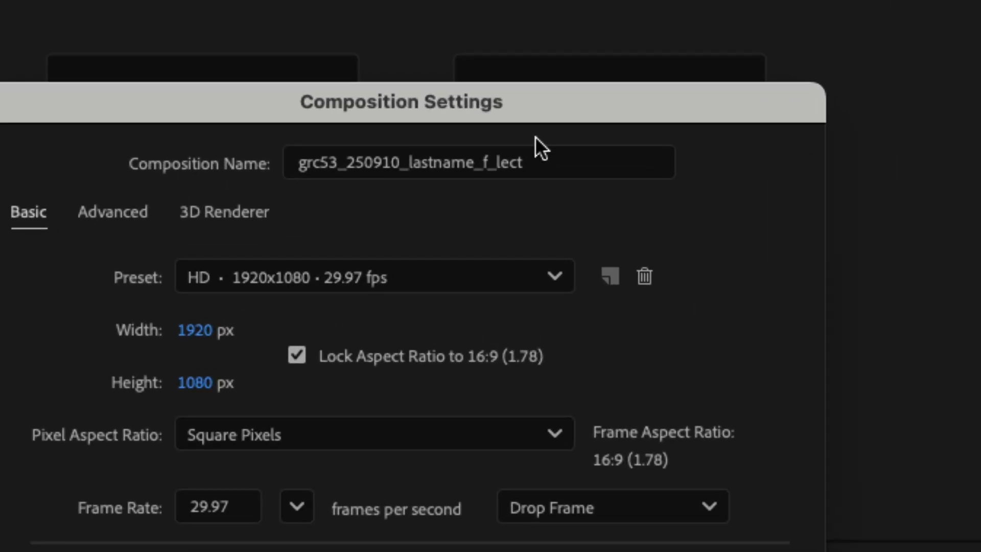
# - Create the composition with the entered name and settings
pyautogui.click(490, 153)
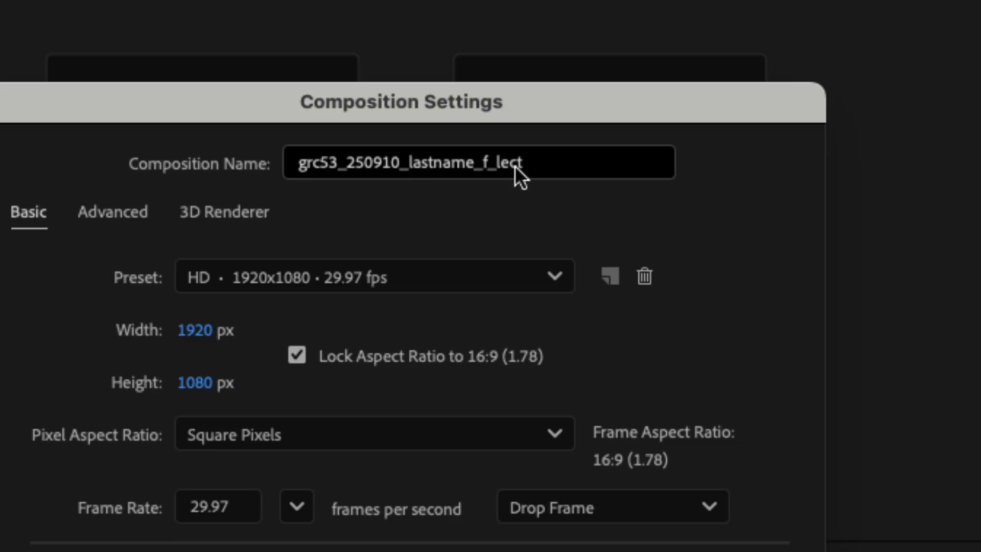
pyautogui.click(520, 179)
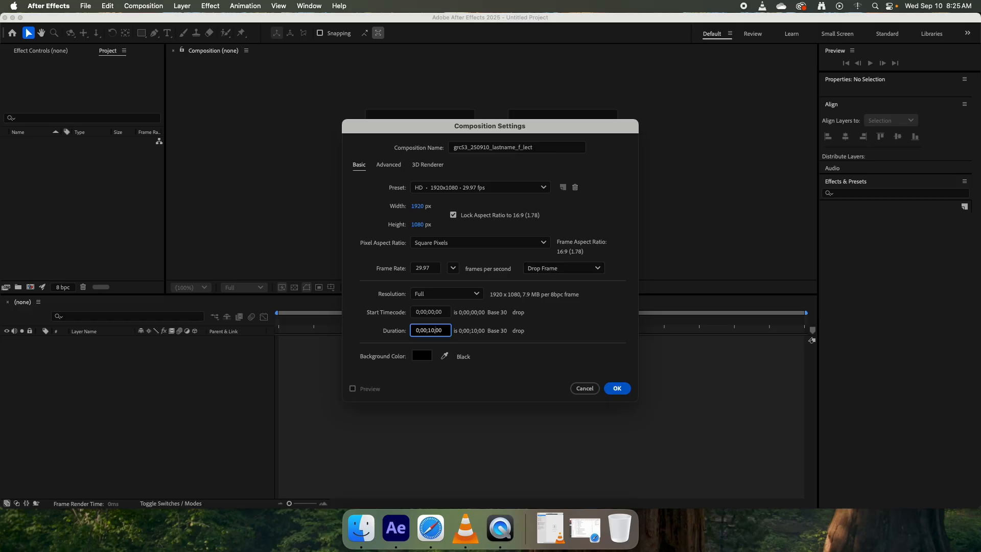
pyautogui.press('Return')
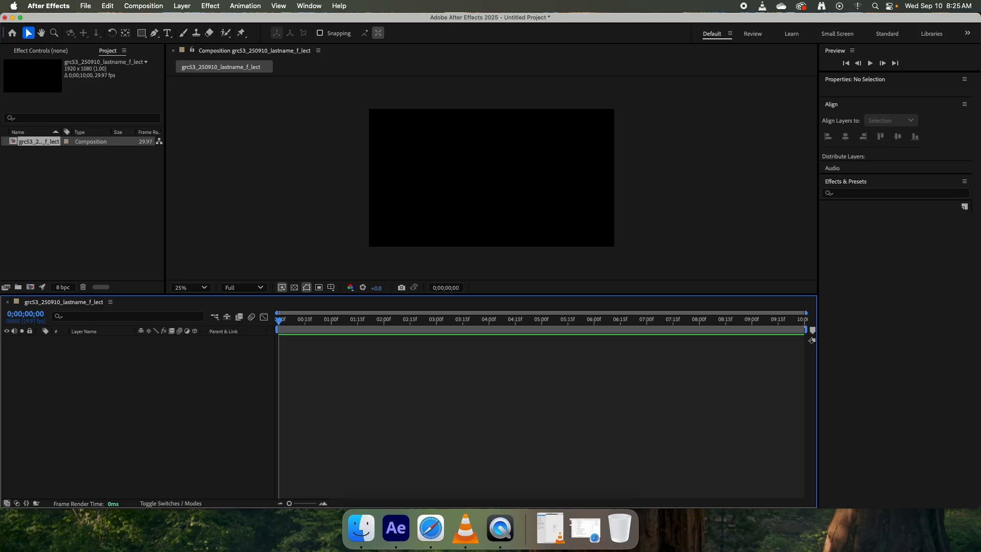
# - Start saving the project and enter grc53_250910_lastname_f_lect.aep as its file name
pyautogui.click(86, 6)
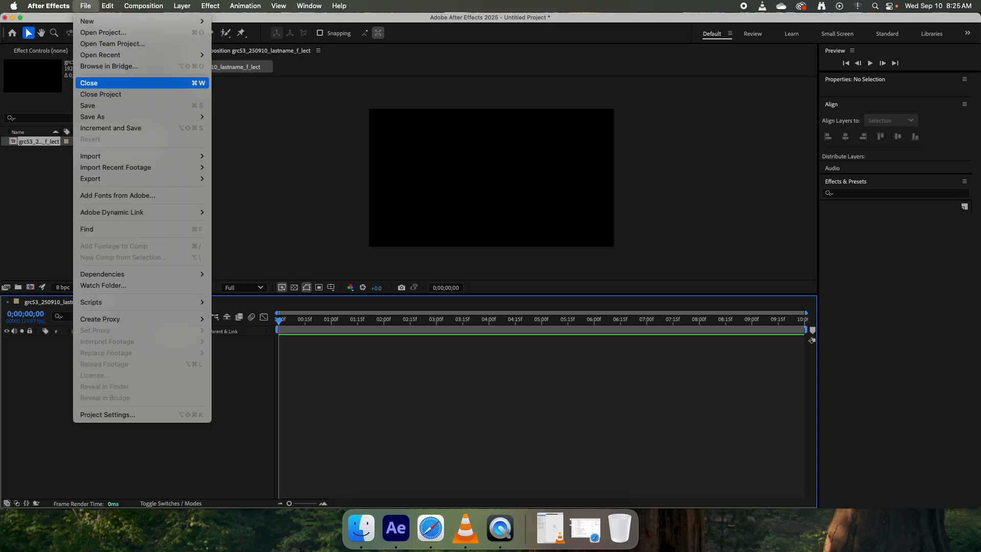
pyautogui.click(87, 106)
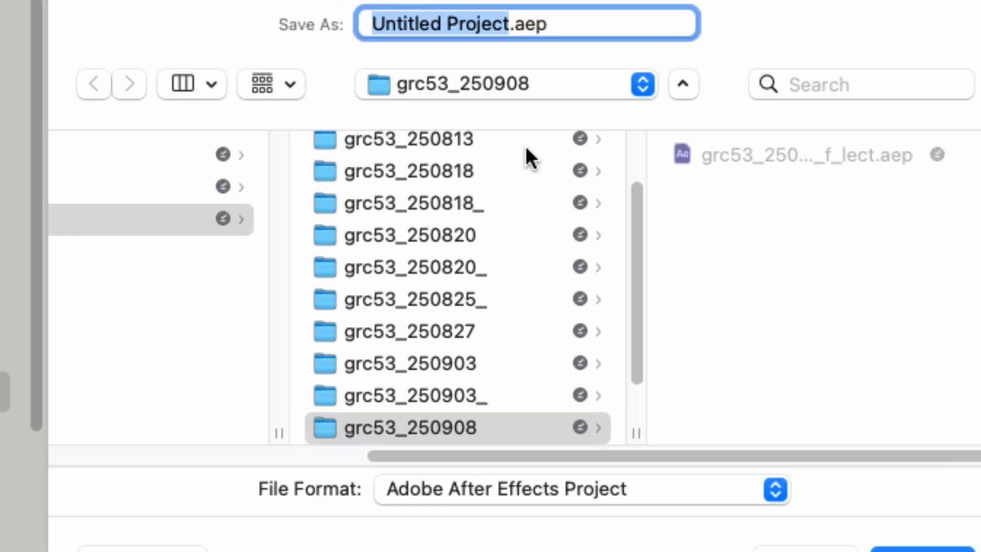
pyautogui.write('grc53_')
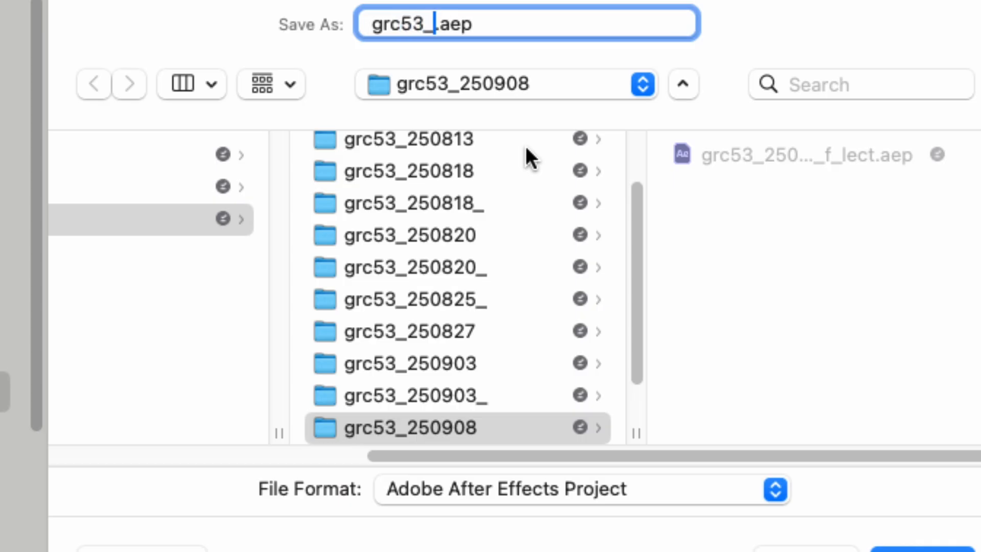
pyautogui.write('25')
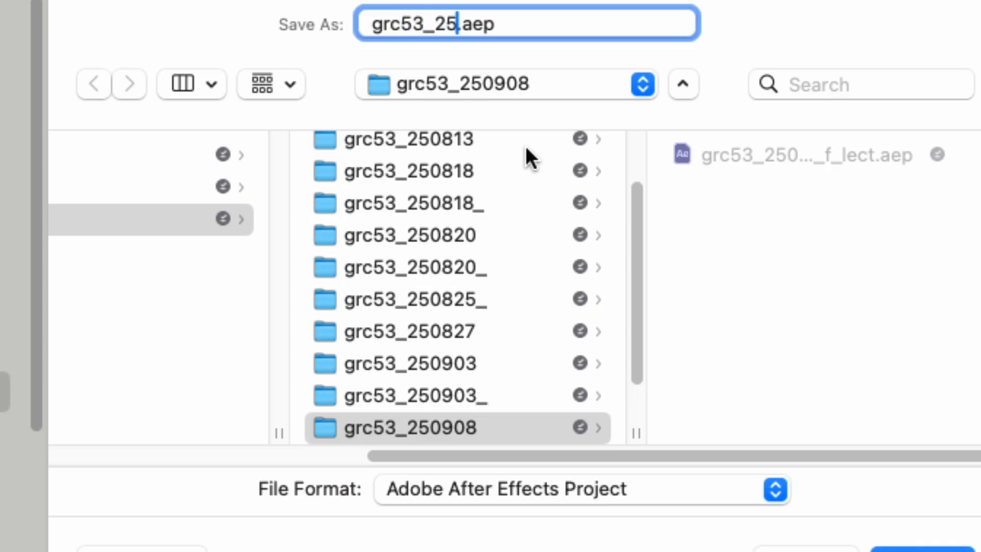
pyautogui.write('1')
pyautogui.press('BackSpace')
pyautogui.write('0910')
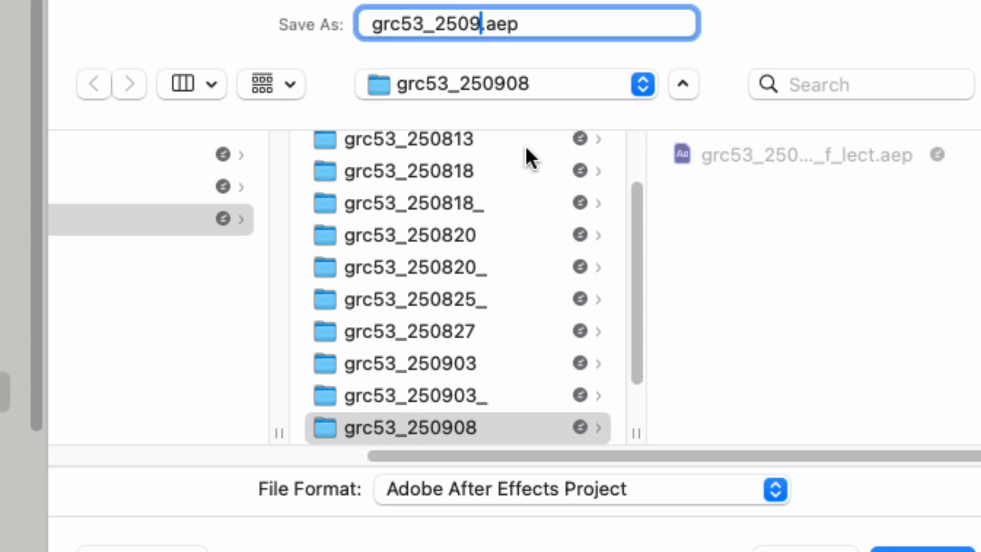
pyautogui.write('_lastname')
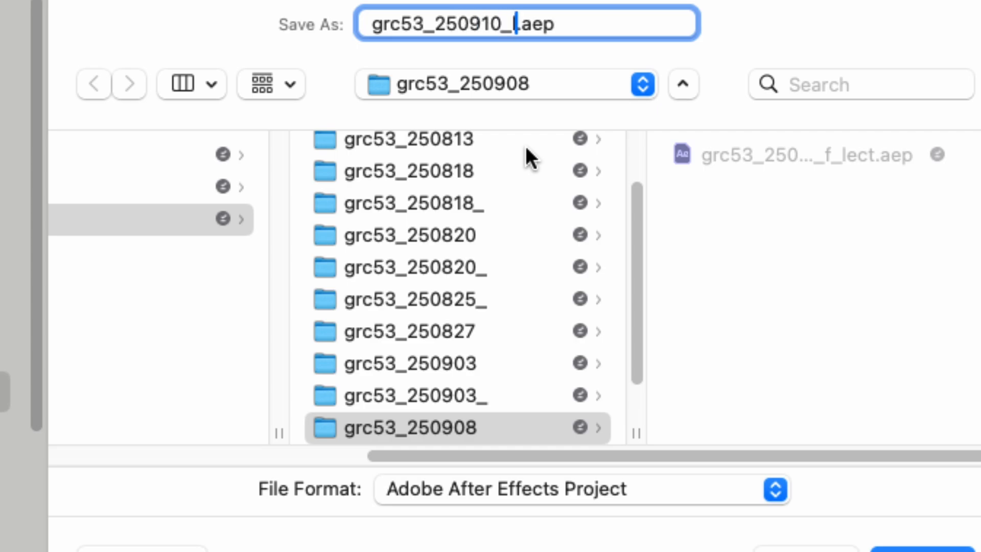
pyautogui.write('_f_')
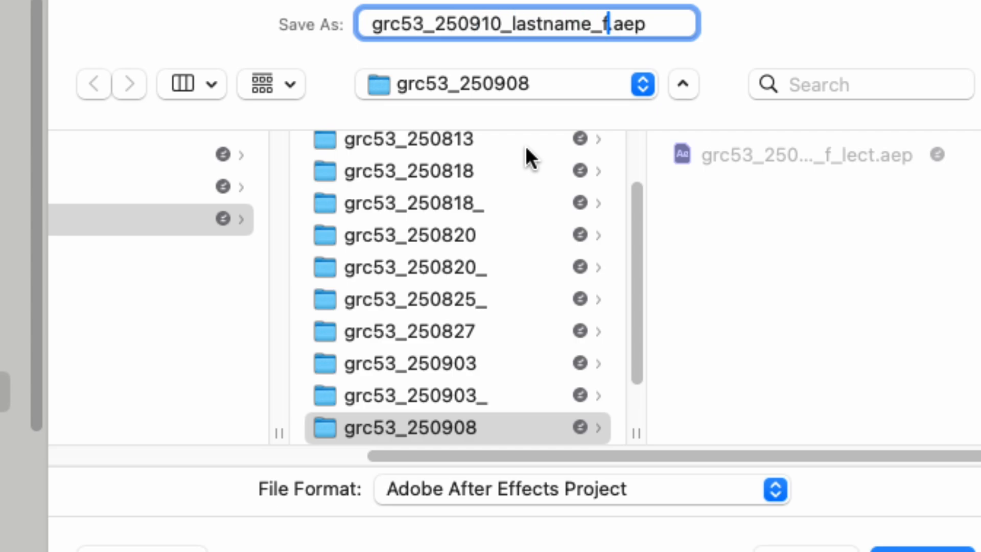
pyautogui.write('lect')
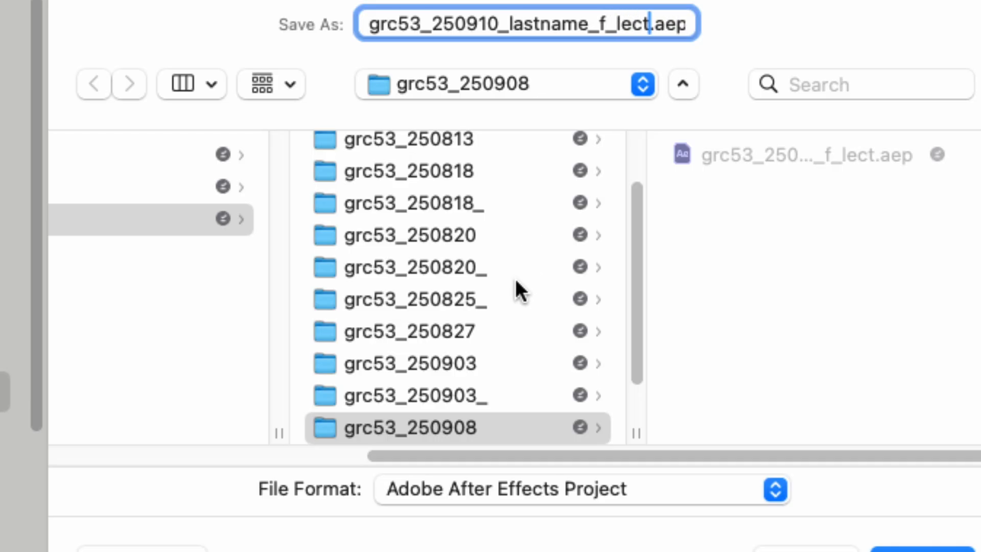
# - Create a new folder named grc53_250910 inside grc53_250908 and save the project in it
pyautogui.scroll(-3, 515, 279)
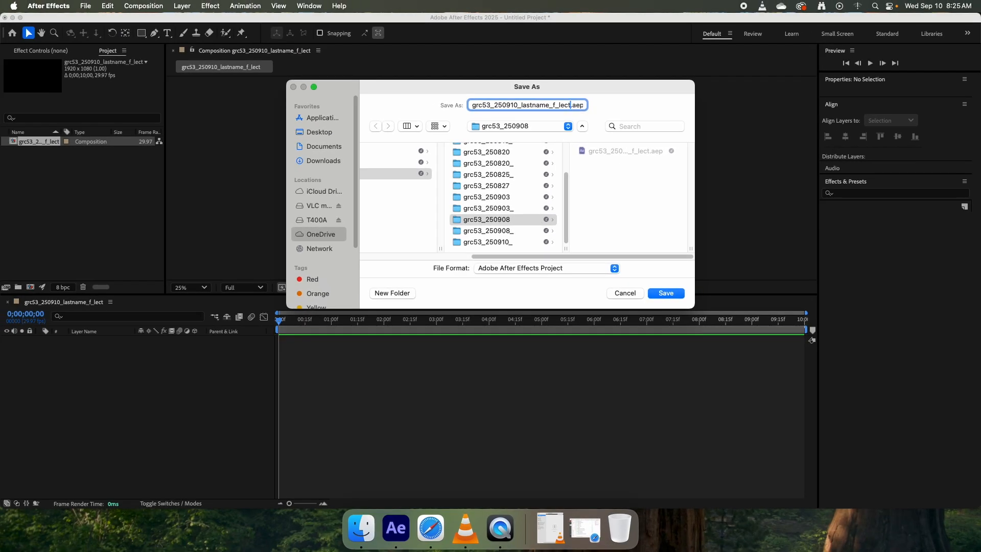
pyautogui.click(393, 292)
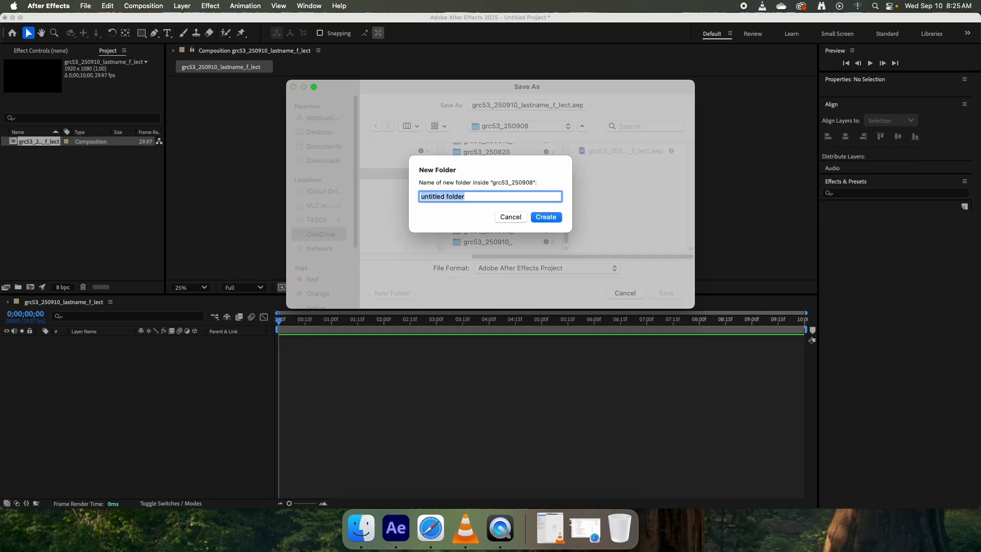
pyautogui.write('grc53_250910')
pyautogui.press('Return')
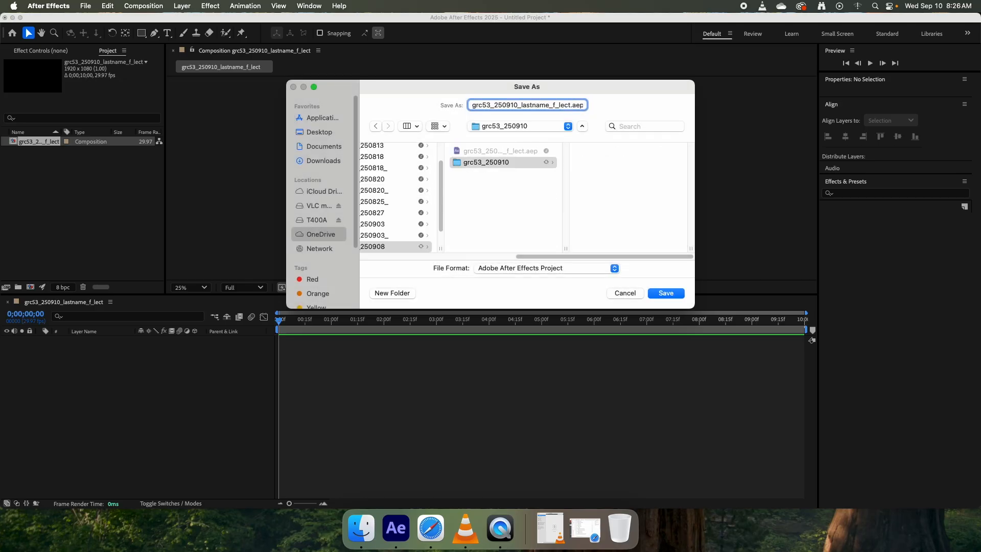
pyautogui.click(486, 162)
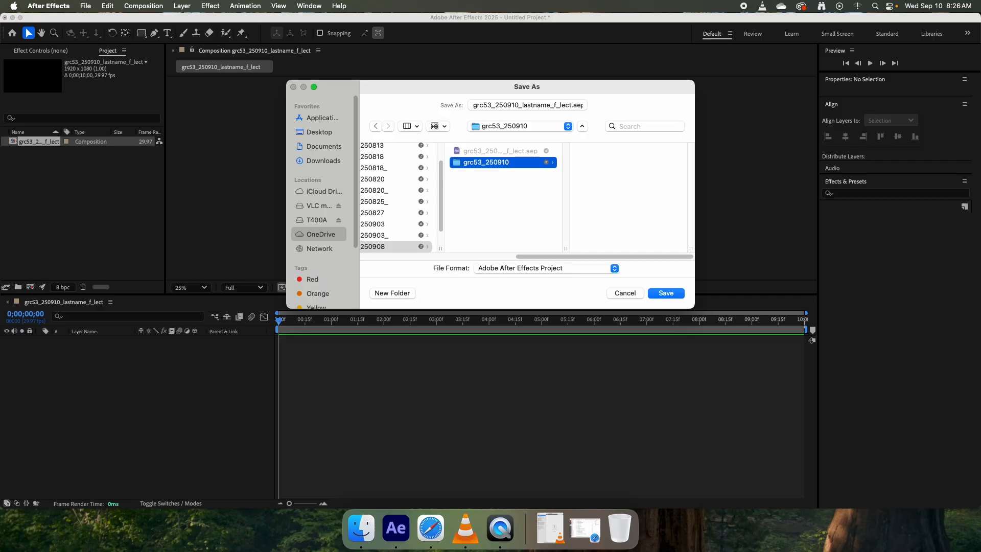
pyautogui.press('Return')
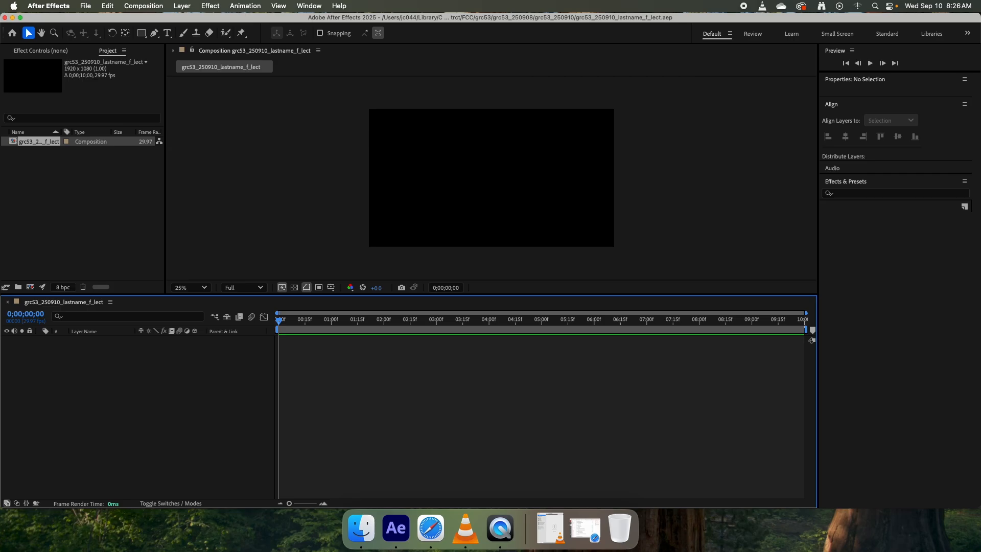
# - Quit After Effects, switch to Finder and open OneDrive's FCC > grc53 folder in column view
pyautogui.press('super+q')
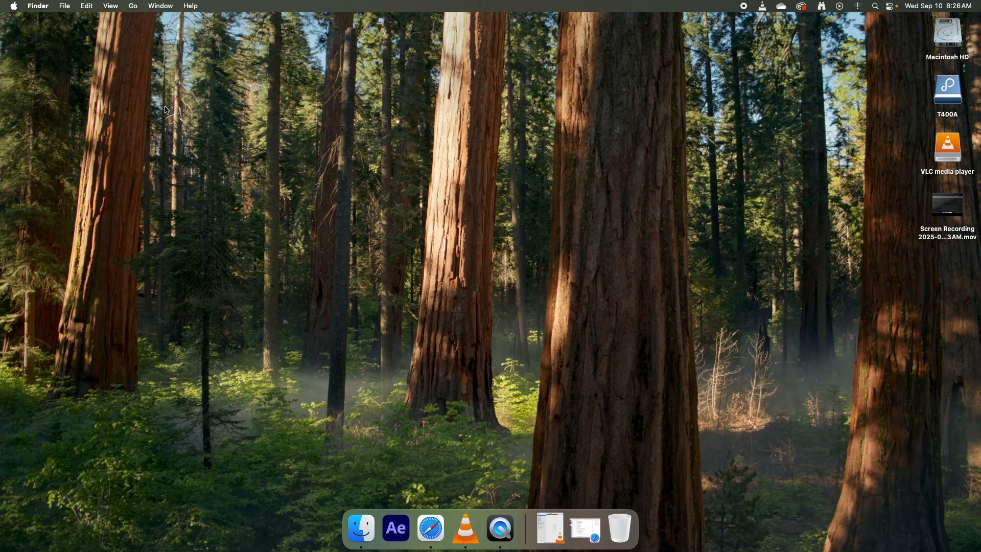
pyautogui.click(359, 530)
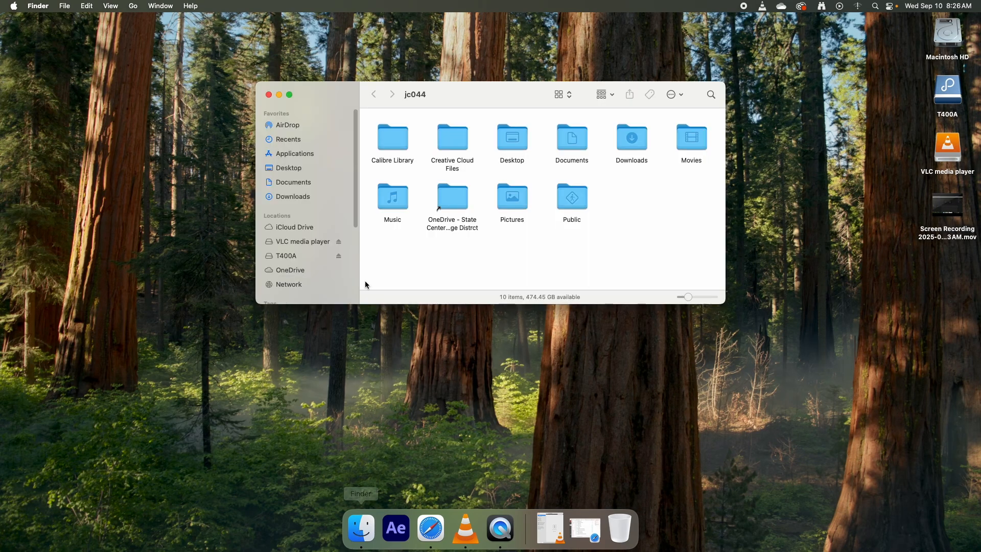
pyautogui.click(291, 270)
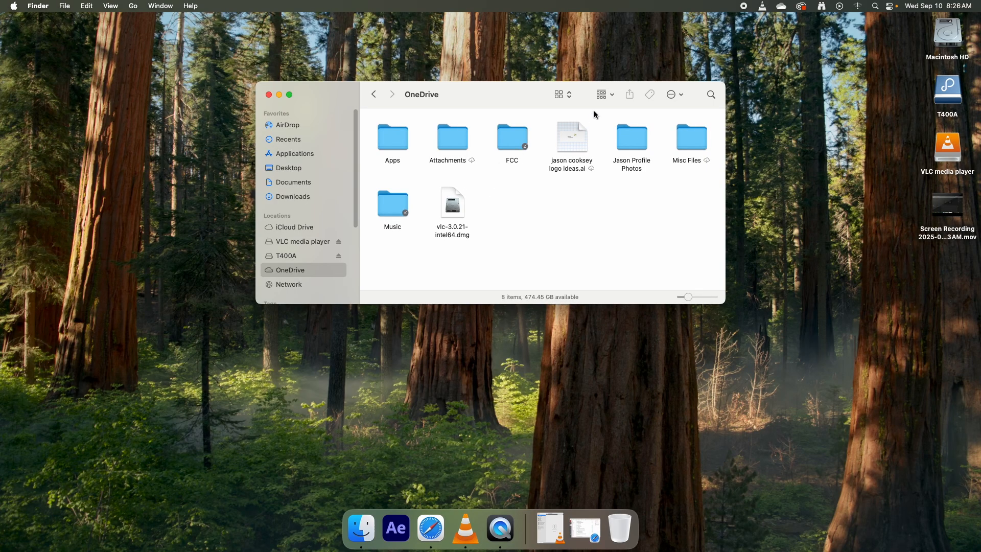
pyautogui.click(563, 94)
pyautogui.click(572, 118)
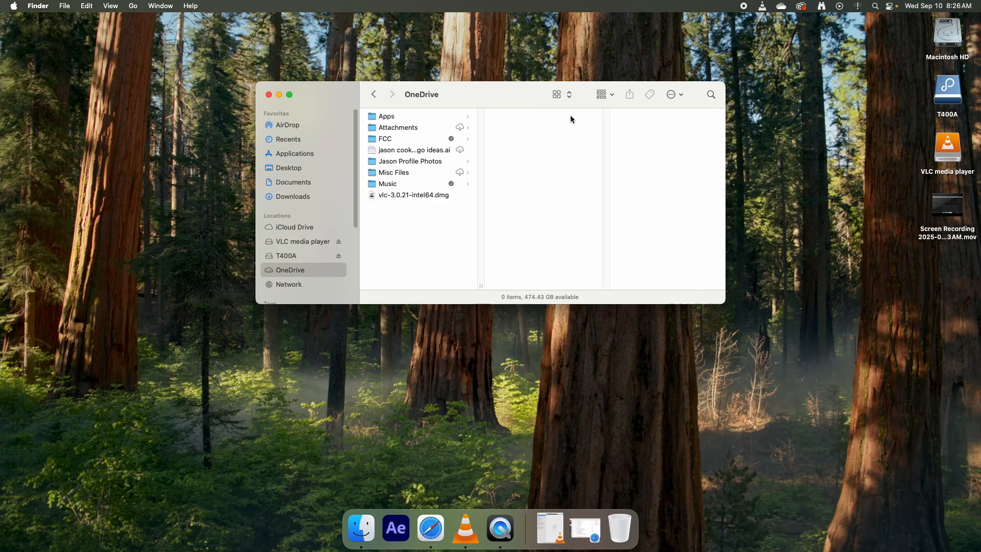
pyautogui.click(446, 138)
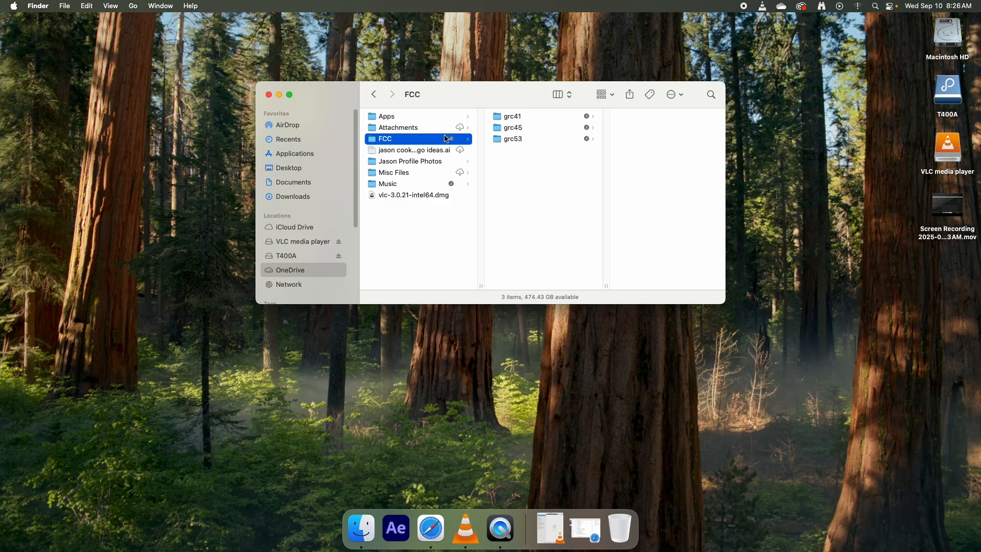
pyautogui.click(499, 139)
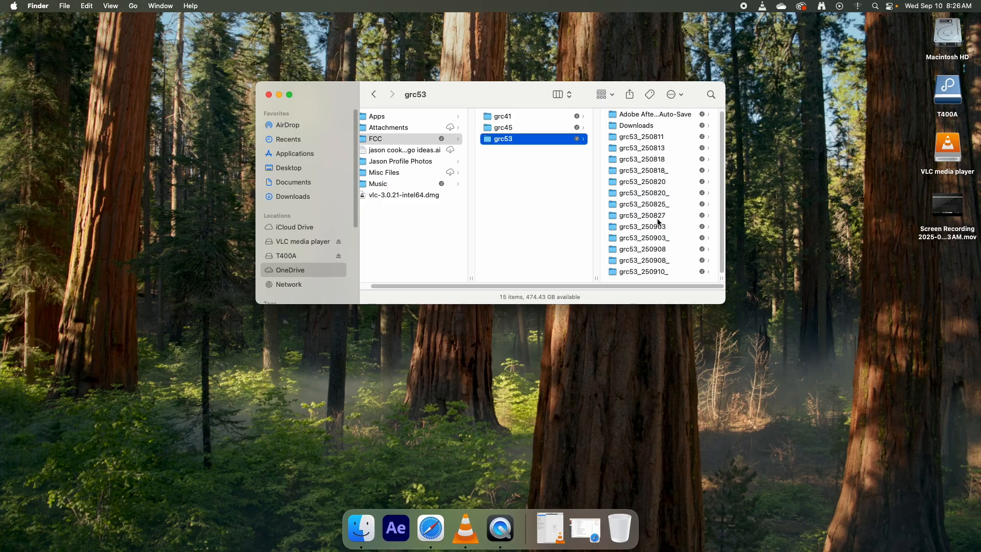
# - Locate the grc53_250910 folder inside grc53_250908 and move it up into the grc53 folder
pyautogui.click(648, 272)
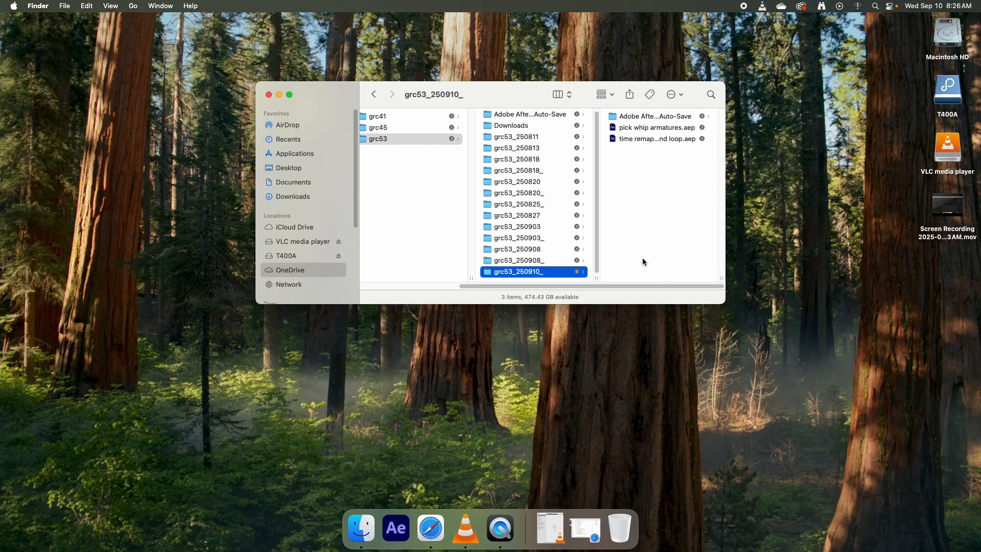
pyautogui.click(531, 264)
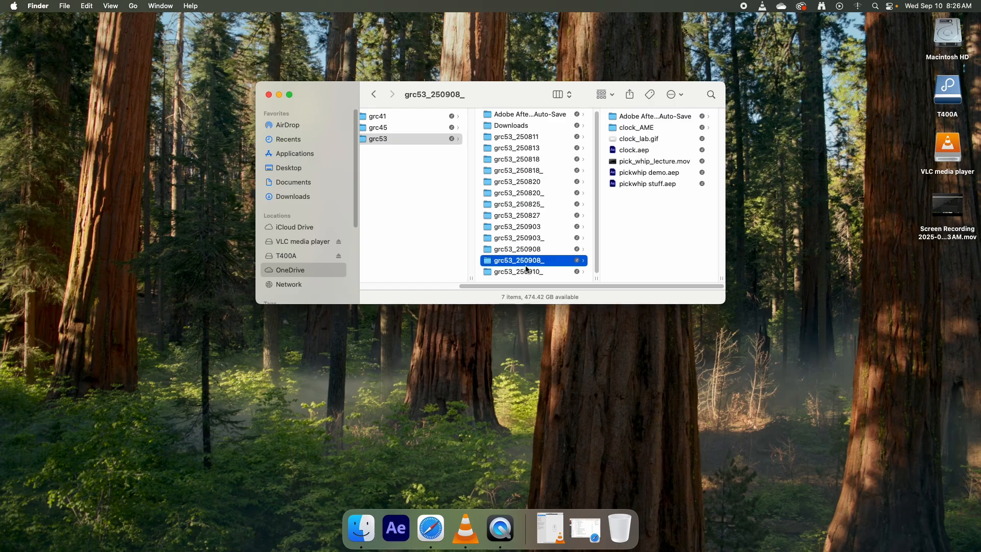
pyautogui.click(527, 272)
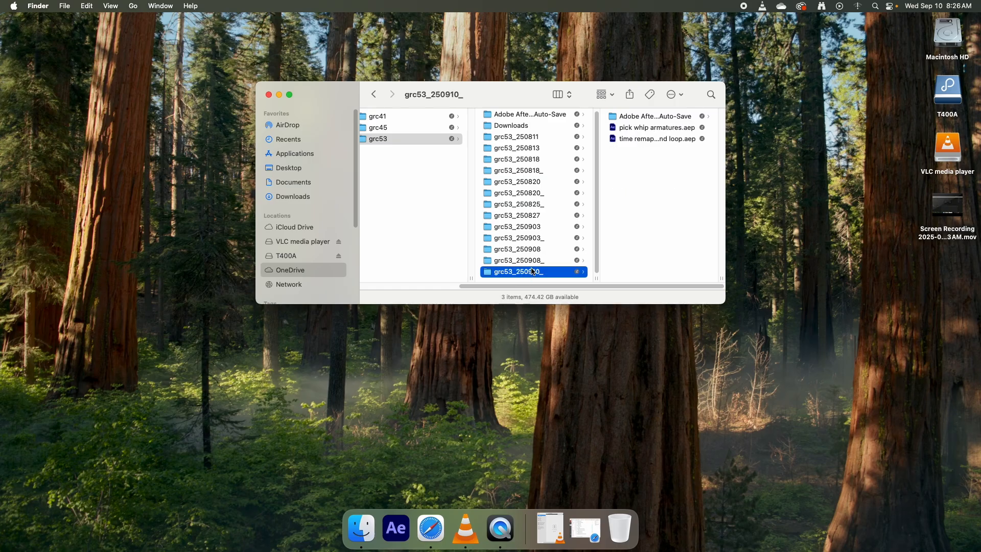
pyautogui.click(535, 252)
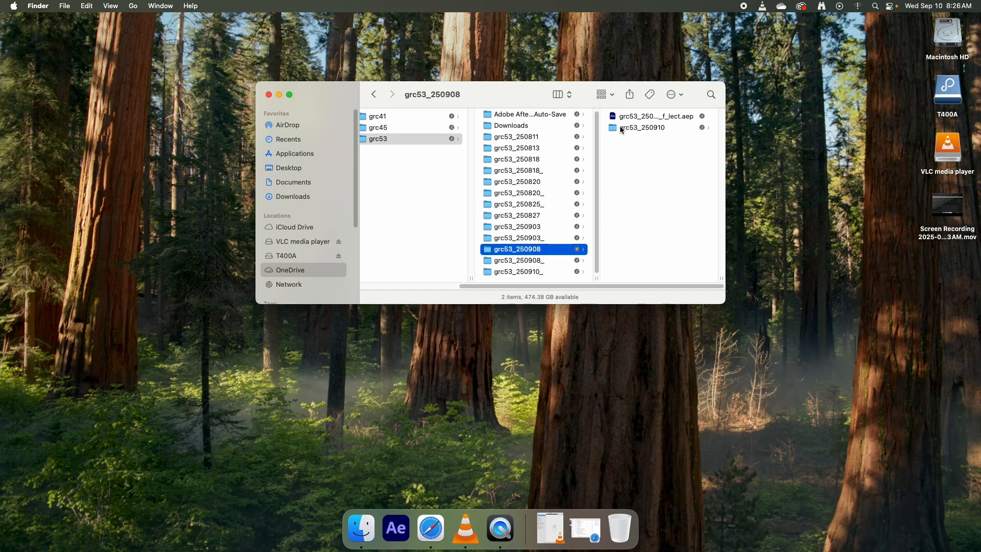
pyautogui.moveTo(613, 128); pyautogui.dragTo(397, 136)
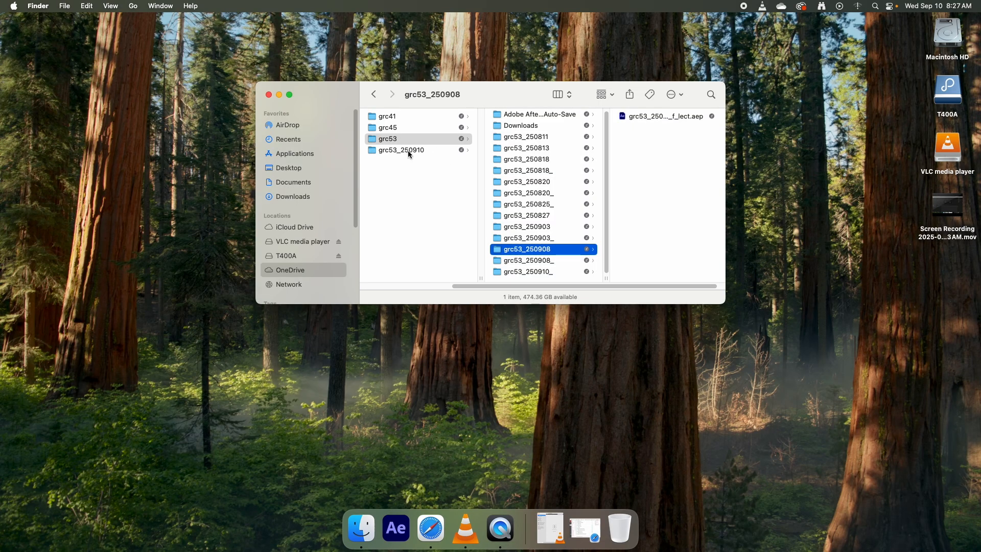
pyautogui.moveTo(409, 151); pyautogui.dragTo(398, 143)
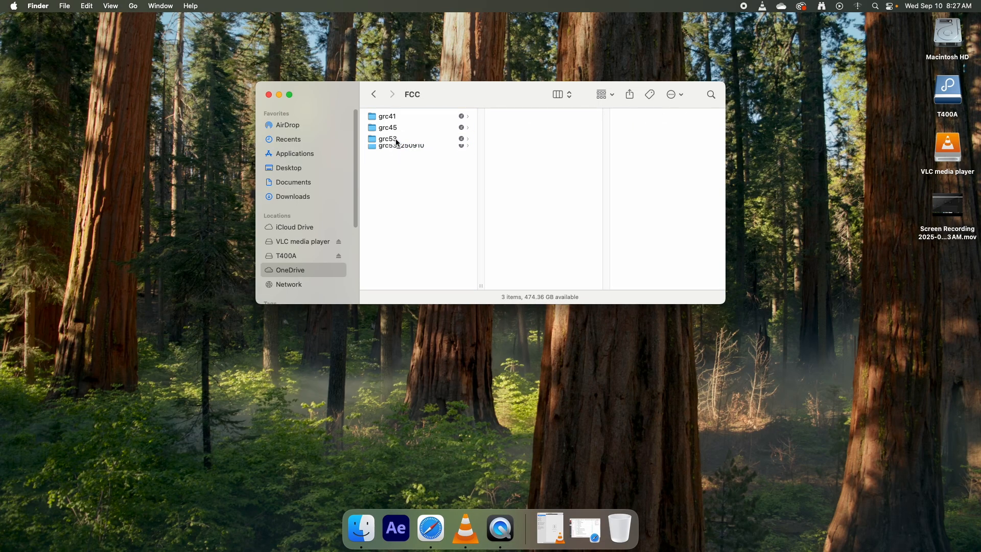
# - Open grc53_250910_lastname_f_lect.aep from the grc53_250910 folder inside grc53, switching to After Effects
pyautogui.click(396, 140)
pyautogui.scroll(-1, 561, 211)
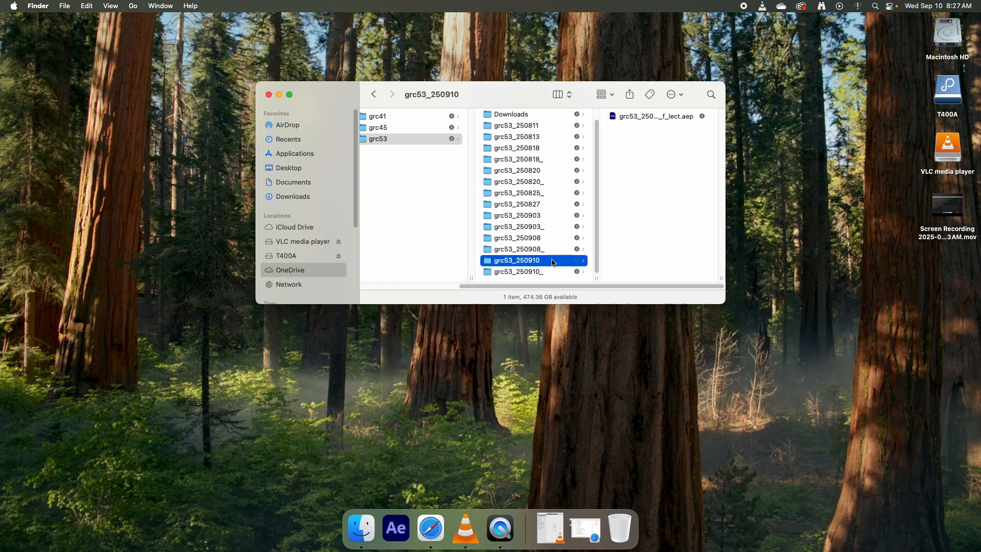
pyautogui.doubleClick(624, 117)
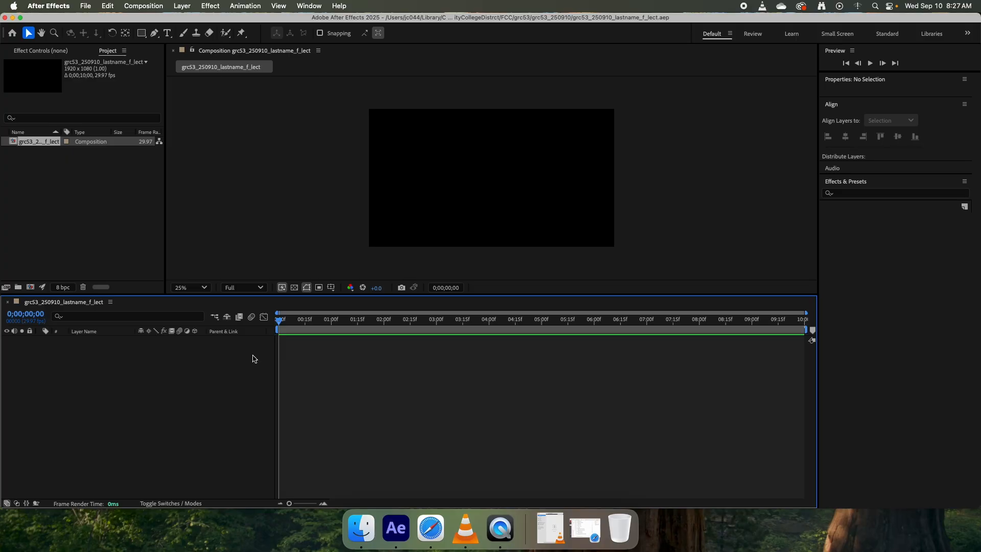
pyautogui.click(58, 319)
pyautogui.click(45, 51)
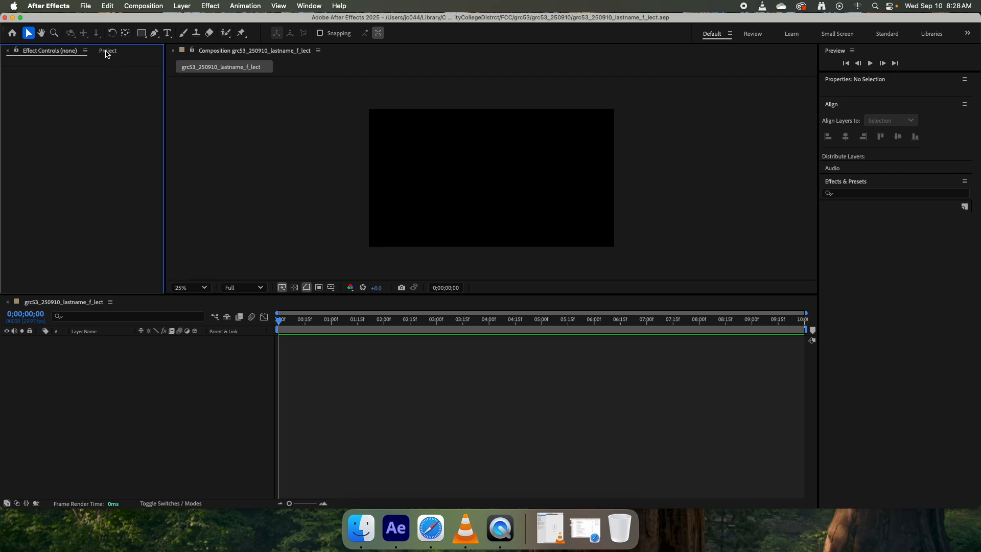
pyautogui.click(106, 53)
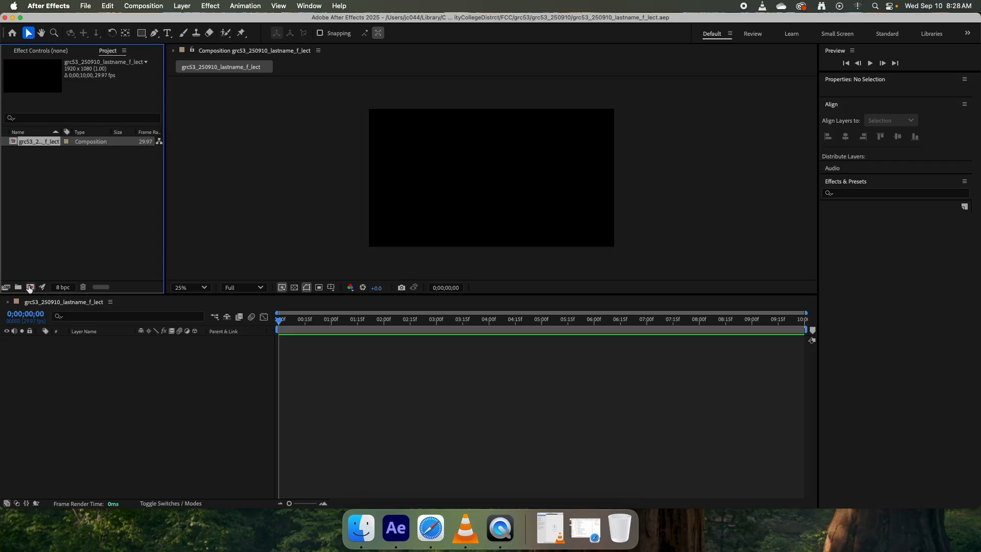
# - Create a new composition named Shortie with a duration of 0;00;03;00
pyautogui.click(30, 287)
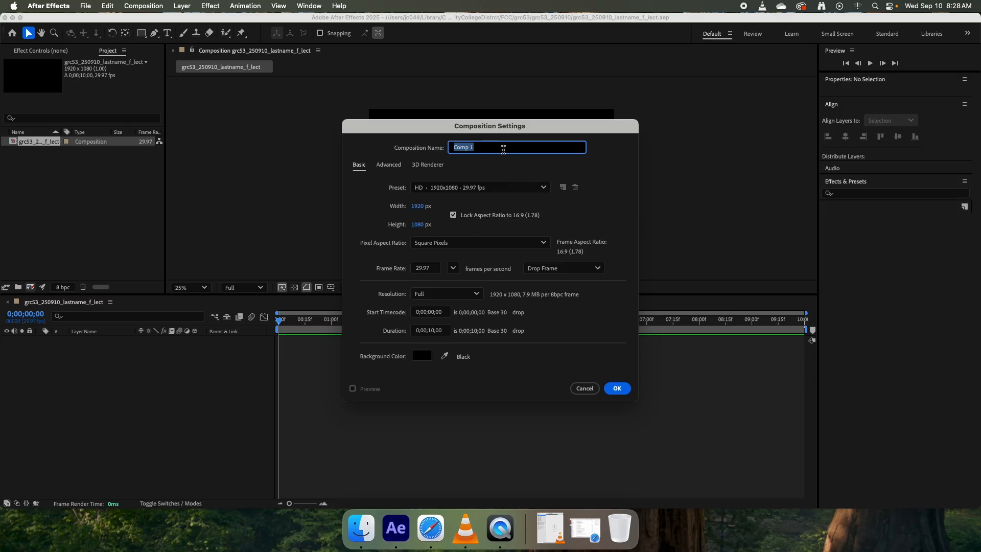
pyautogui.write('Shortie')
pyautogui.moveTo(506, 130); pyautogui.dragTo(496, 119)
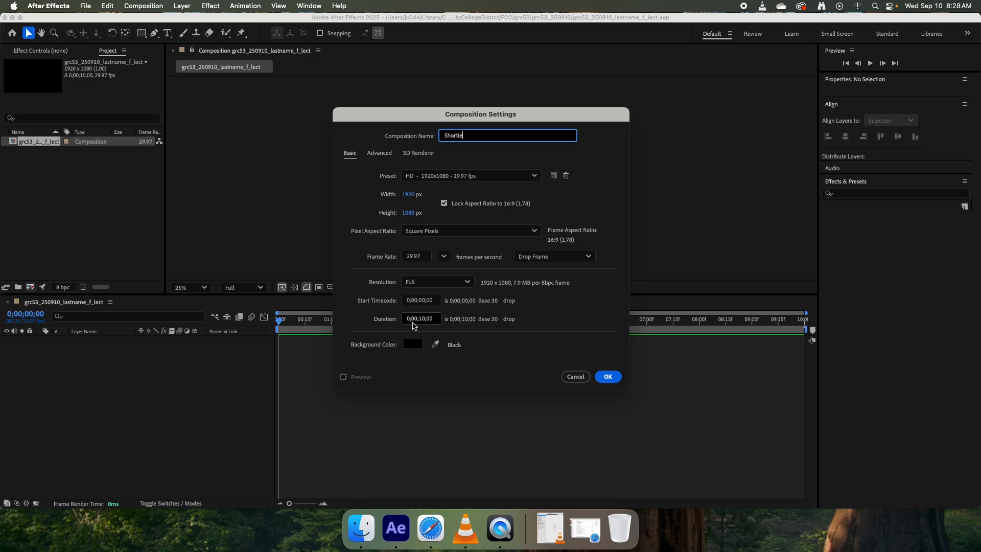
pyautogui.click(420, 320)
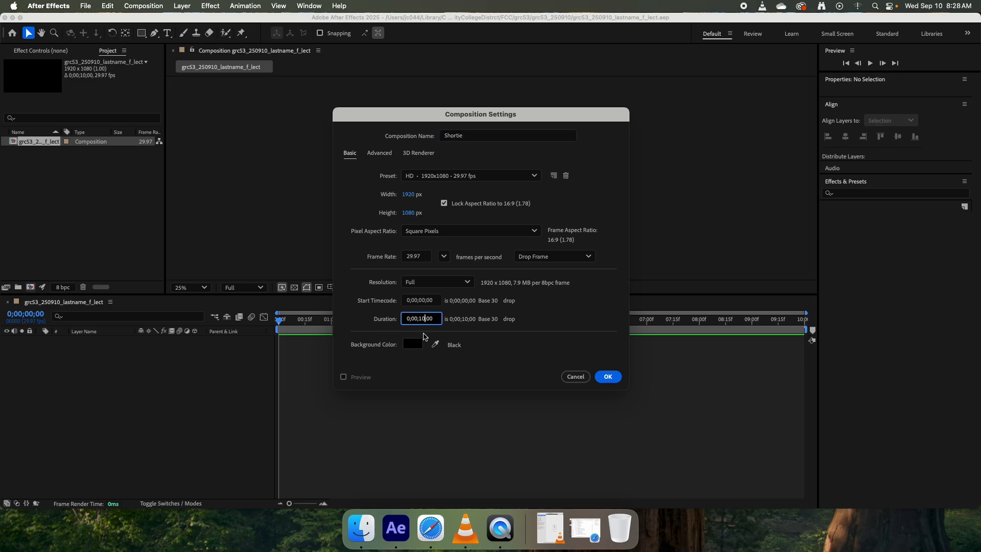
pyautogui.press('BackSpace')
pyautogui.press('BackSpace')
pyautogui.press('BackSpace')
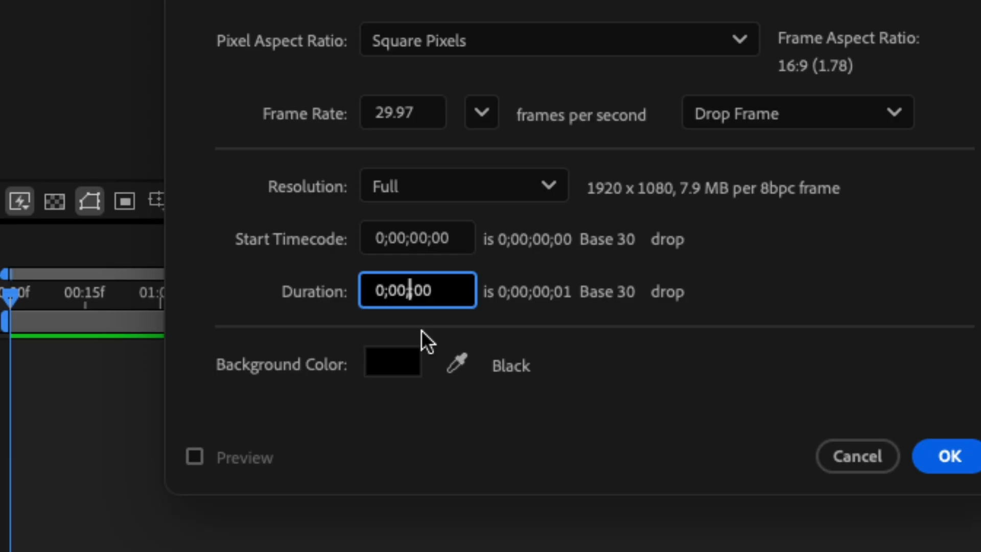
pyautogui.write('03;00')
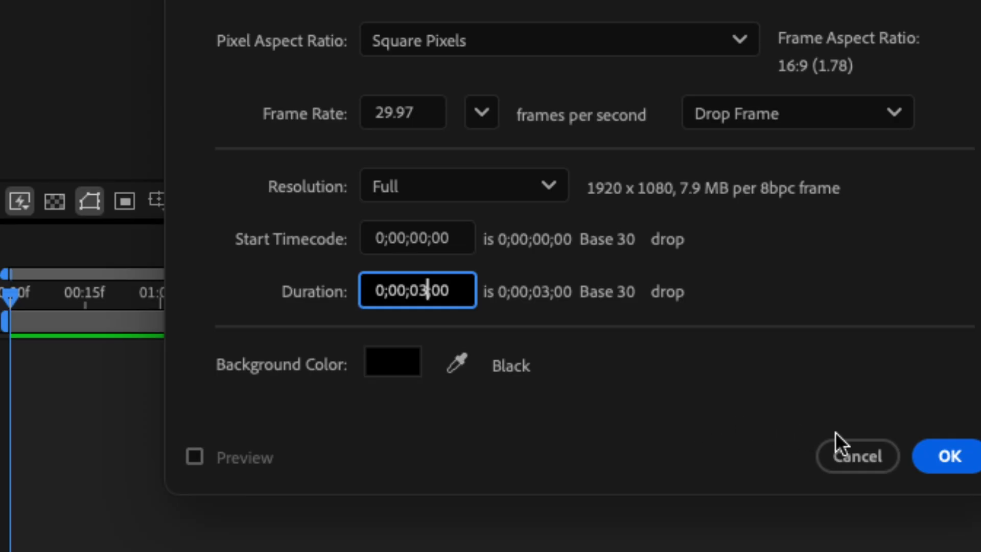
pyautogui.click(934, 450)
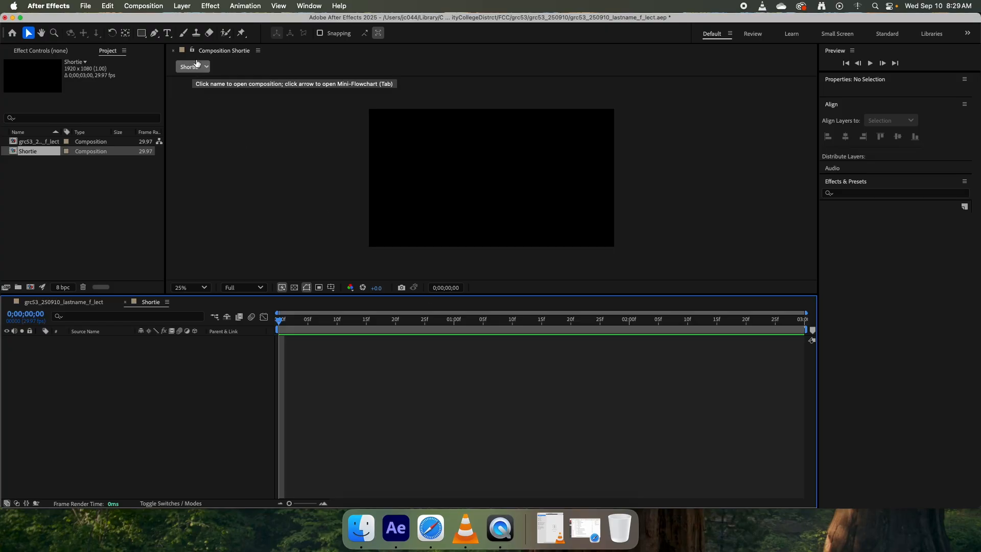
# - Add a text layer reading "Shortie" in the upper part of the Shortie composition
pyautogui.click(168, 33)
pyautogui.click(430, 162)
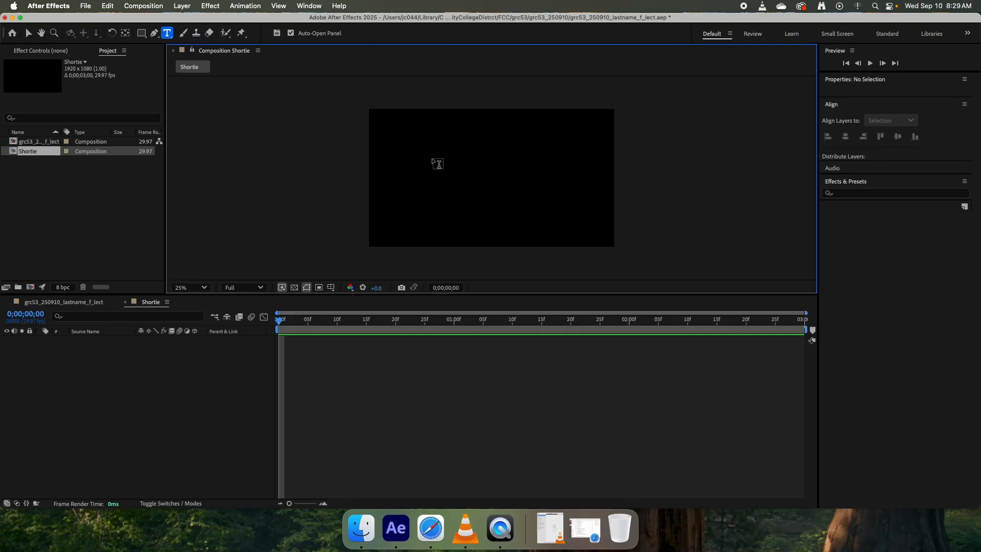
pyautogui.write('Shortie')
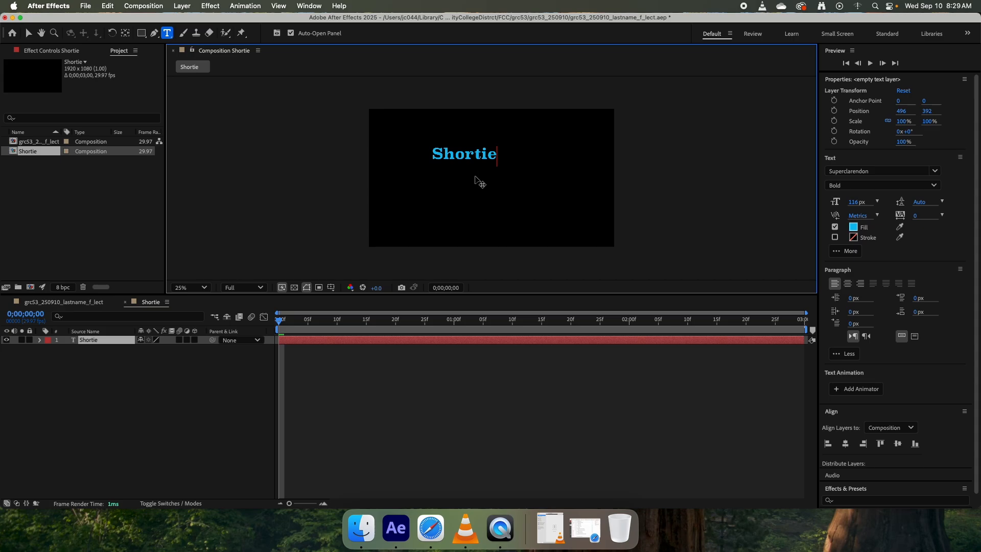
# - Enlarge all of the Shortie text to a font size of 166 px and finish editing it
pyautogui.press('super+a')
pyautogui.press('super+shift+period')
pyautogui.press('super+shift+period')
pyautogui.press('super+shift+period')
pyautogui.press('super+shift+period')
pyautogui.press('super+shift+period')
pyautogui.press('super+shift+period')
pyautogui.press('super+shift+period')
pyautogui.press('super+shift+period')
pyautogui.press('super+shift+period')
pyautogui.press('super+shift+period')
pyautogui.press('super+shift+period')
pyautogui.press('super+shift+period')
pyautogui.press('super+shift+period')
pyautogui.press('super+shift+period')
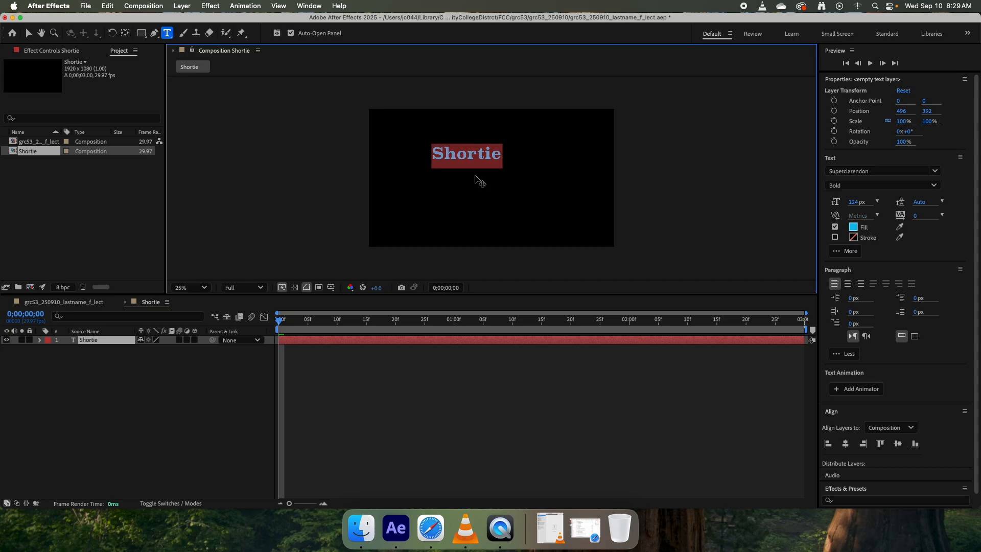
pyautogui.press('super+shift+period')
pyautogui.press('super+shift+period')
pyautogui.press('super+shift+period')
pyautogui.press('super+shift+period')
pyautogui.press('super+shift+period')
pyautogui.press('super+shift+period')
pyautogui.press('super+shift+period')
pyautogui.press('super+shift+period')
pyautogui.press('super+shift+period')
pyautogui.press('super+shift+period')
pyautogui.press('super+shift+period')
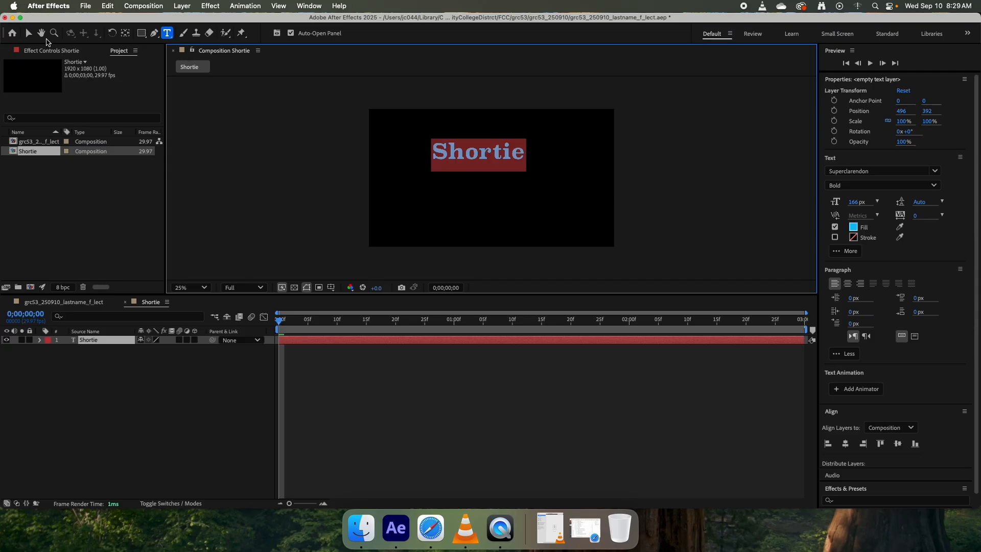
pyautogui.click(28, 32)
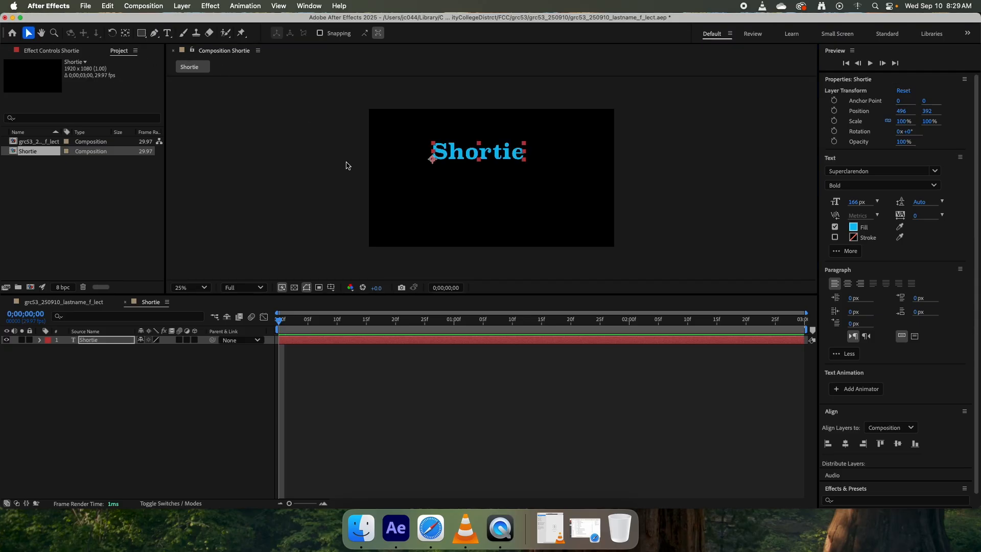
# - Center the Shortie text horizontally and vertically in the composition and save the project
pyautogui.moveTo(461, 155); pyautogui.dragTo(475, 174)
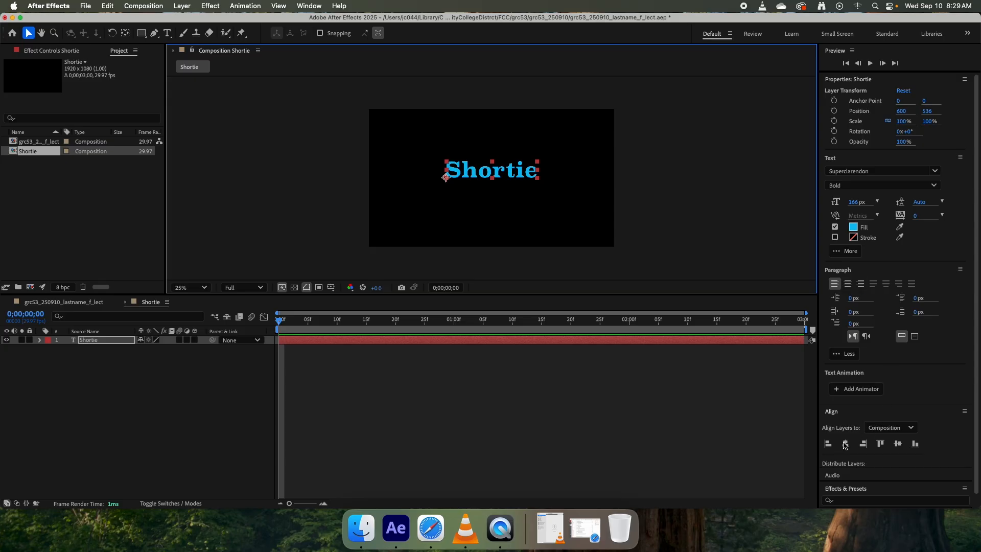
pyautogui.click(844, 444)
pyautogui.click(901, 447)
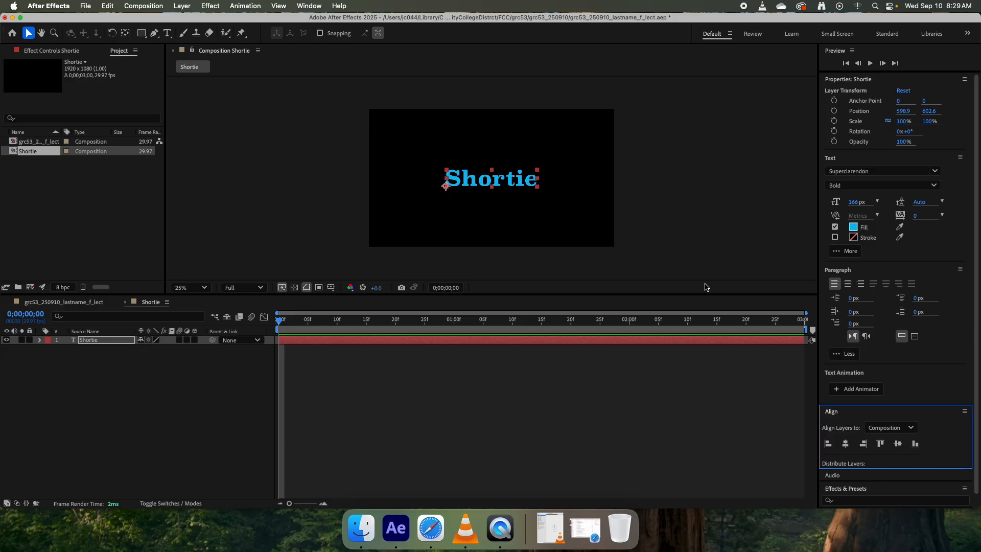
pyautogui.press('super+s')
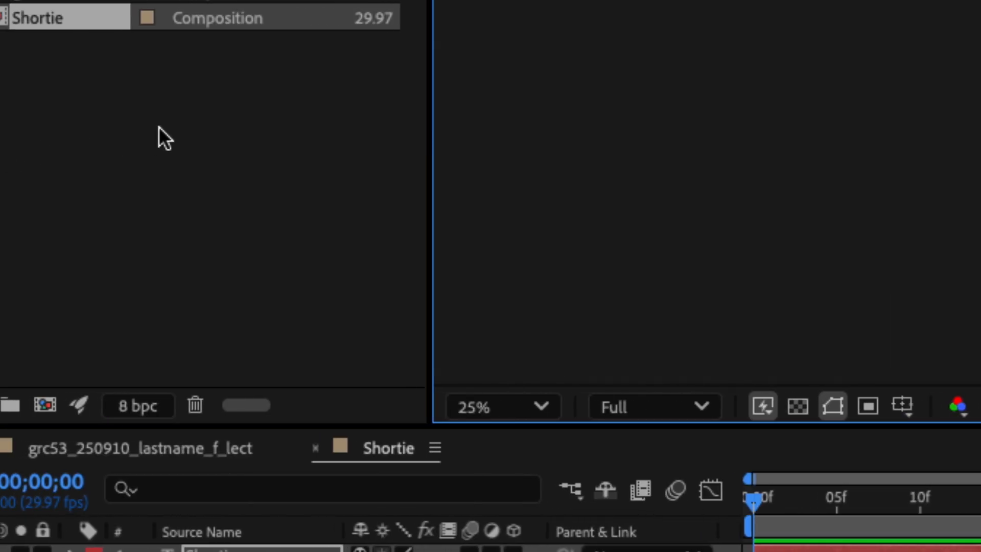
# - Place the Shortie composition as a nested layer in the timeline of the grc53_250910_lastname_f_lect composition
pyautogui.click(90, 115)
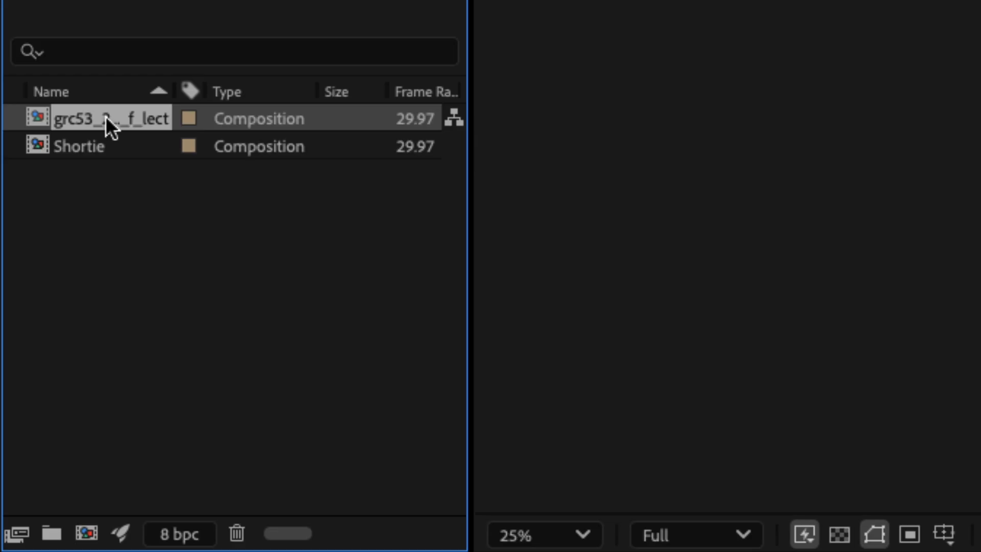
pyautogui.click(90, 145)
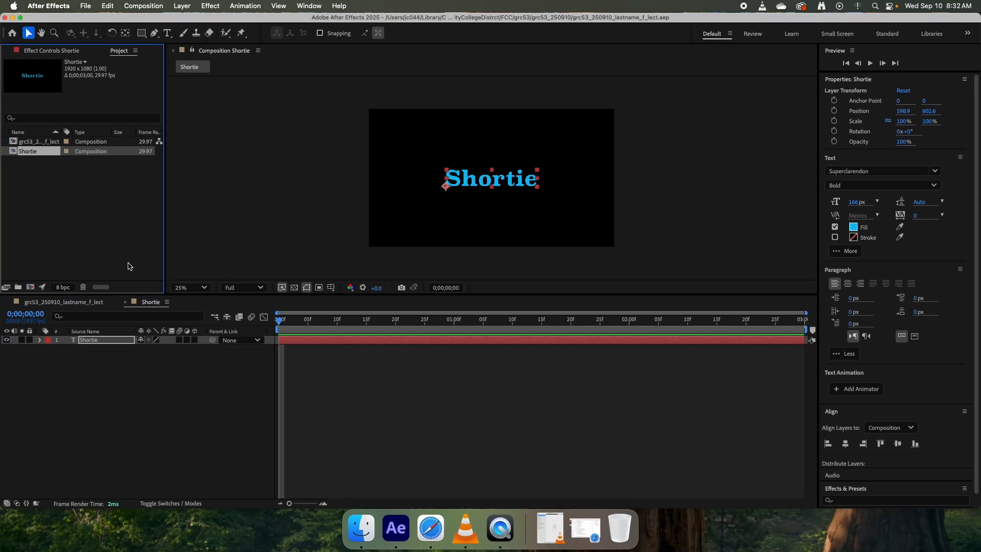
pyautogui.click(101, 378)
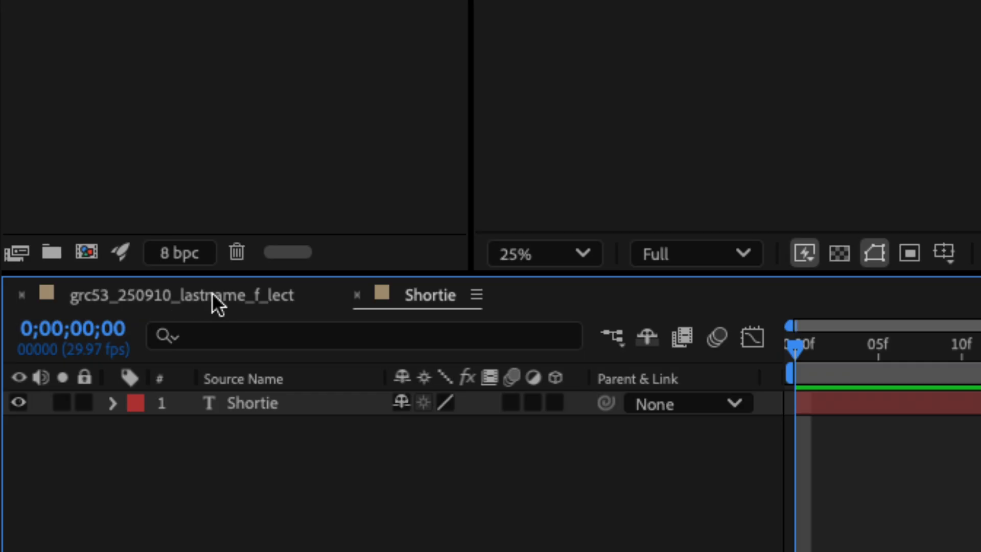
pyautogui.click(175, 296)
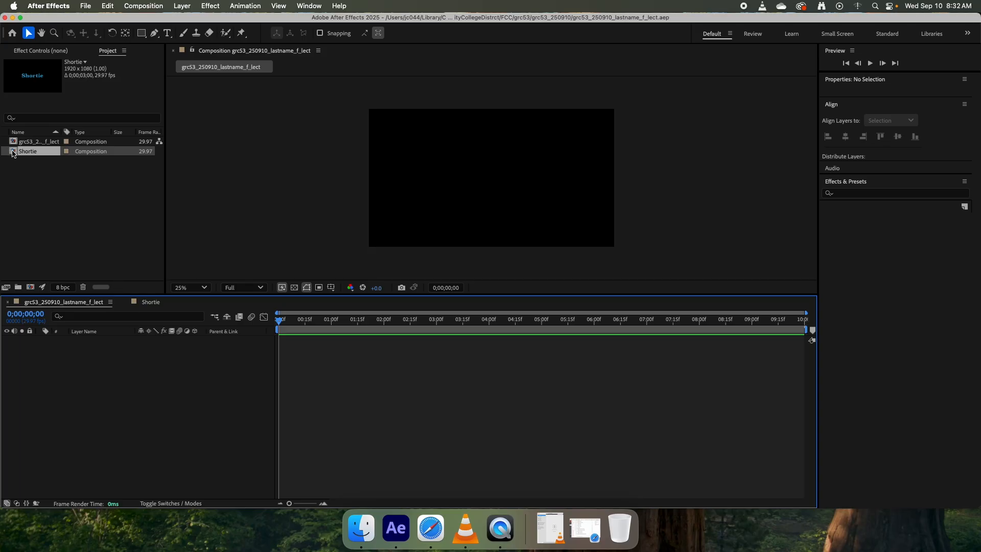
pyautogui.moveTo(14, 154); pyautogui.dragTo(90, 354)
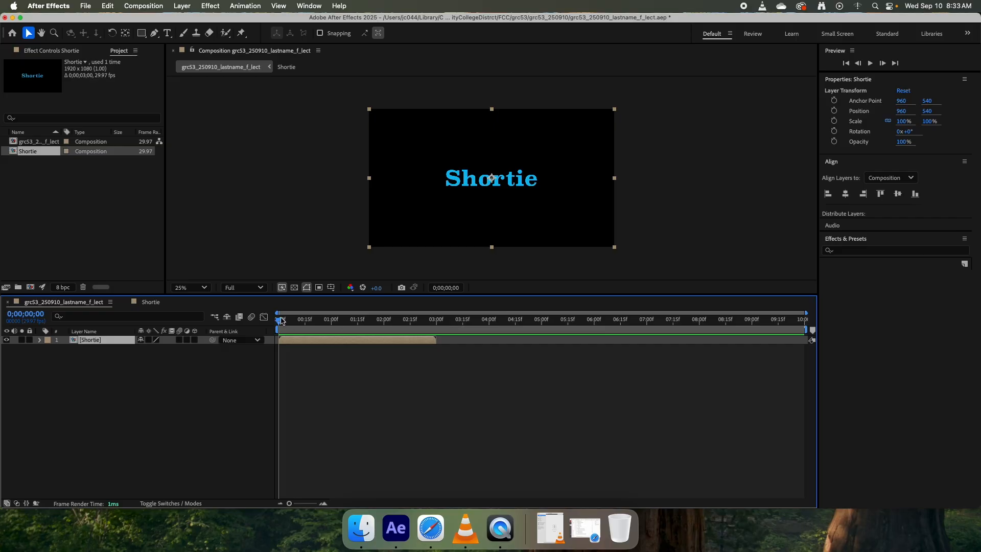
# - Slide the nested Shortie layer along the main composition's timeline so it starts at about 0;00;03;25
pyautogui.moveTo(302, 320); pyautogui.dragTo(265, 326)
pyautogui.moveTo(329, 340); pyautogui.dragTo(527, 341)
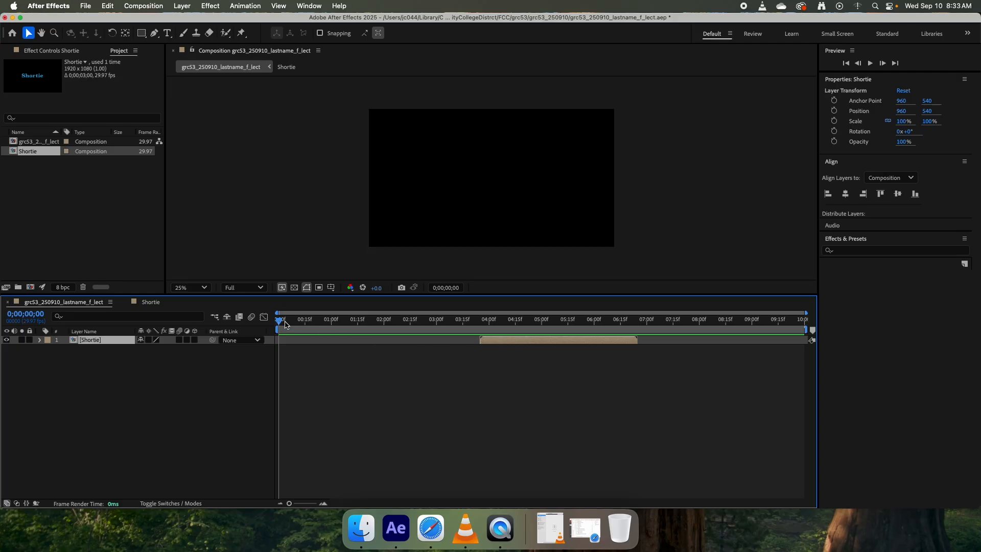
pyautogui.moveTo(279, 320)
pyautogui.mouseDown()
pyautogui.moveTo(653, 334)
pyautogui.moveTo(279, 336)
pyautogui.mouseUp()
pyautogui.moveTo(279, 321); pyautogui.dragTo(258, 364)
# - Show the Shortie composition's timeline with the current time at 0;00;00;00 and its text layer selected
pyautogui.click(160, 306)
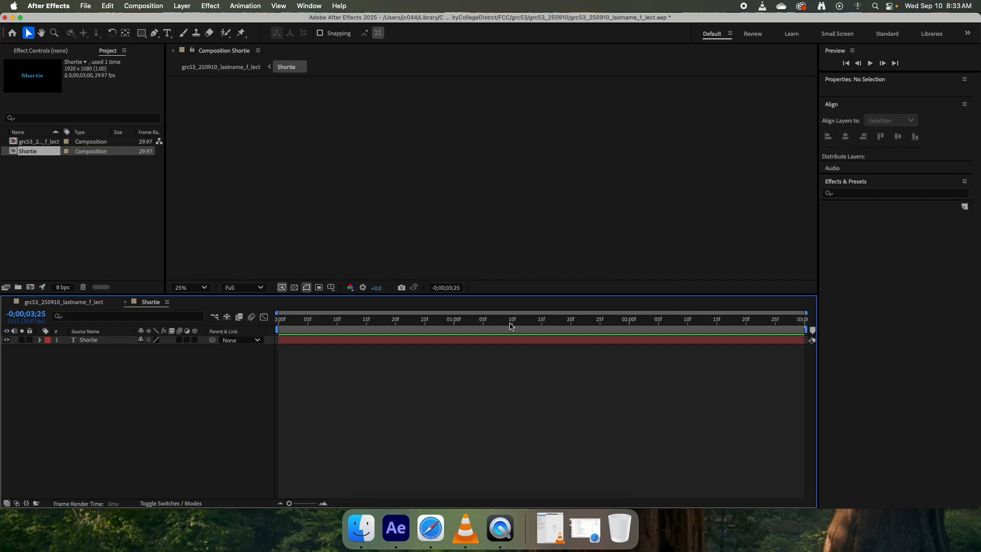
pyautogui.click(526, 325)
pyautogui.moveTo(525, 325); pyautogui.dragTo(278, 324)
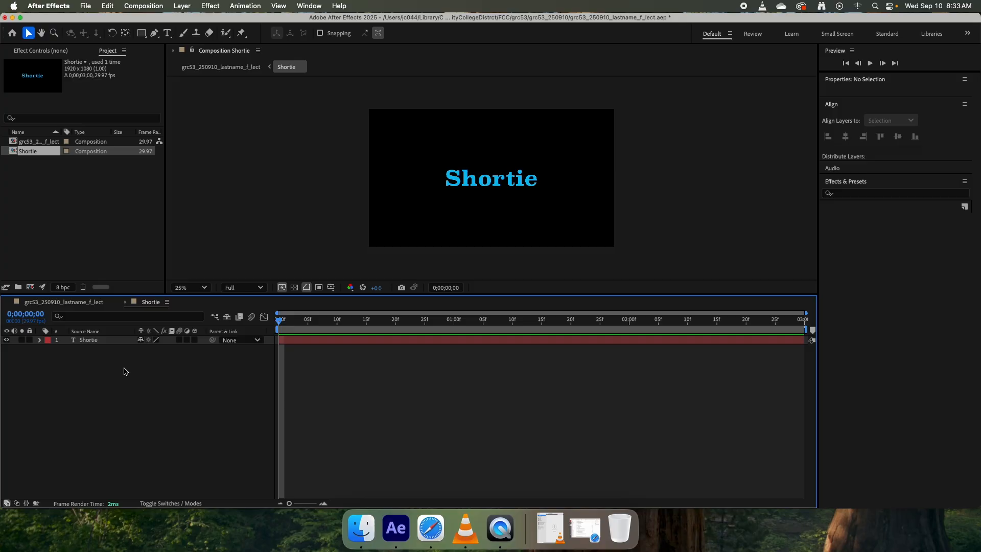
pyautogui.click(89, 345)
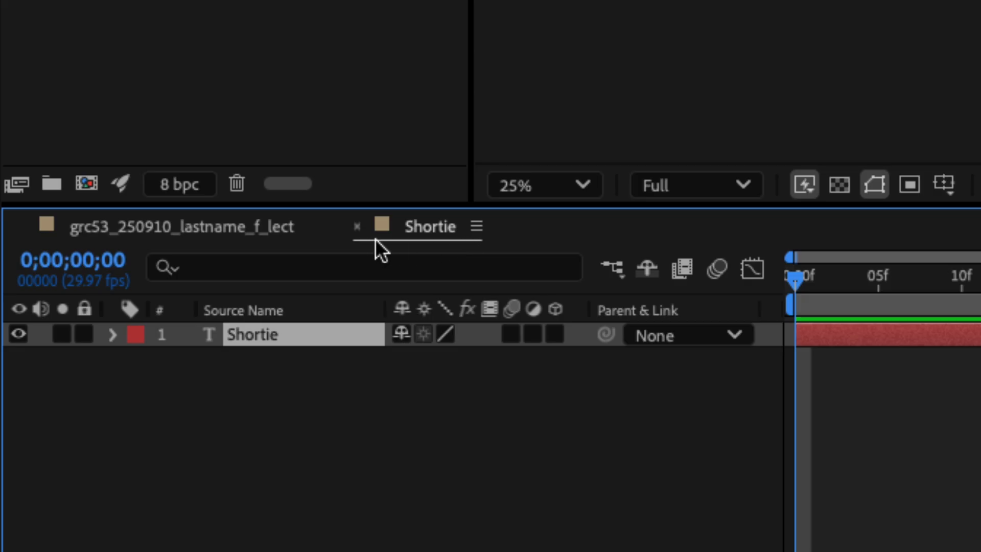
pyautogui.click(196, 231)
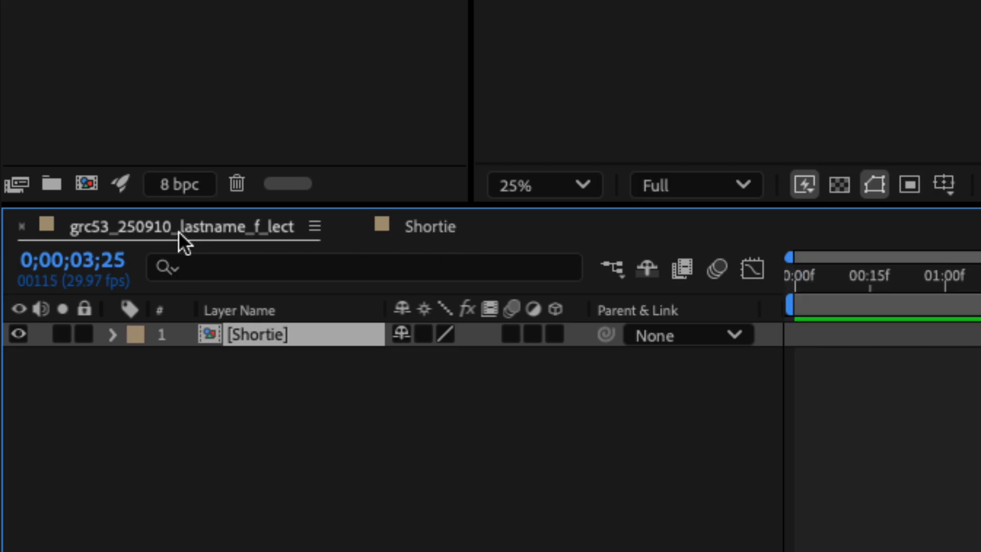
pyautogui.click(428, 233)
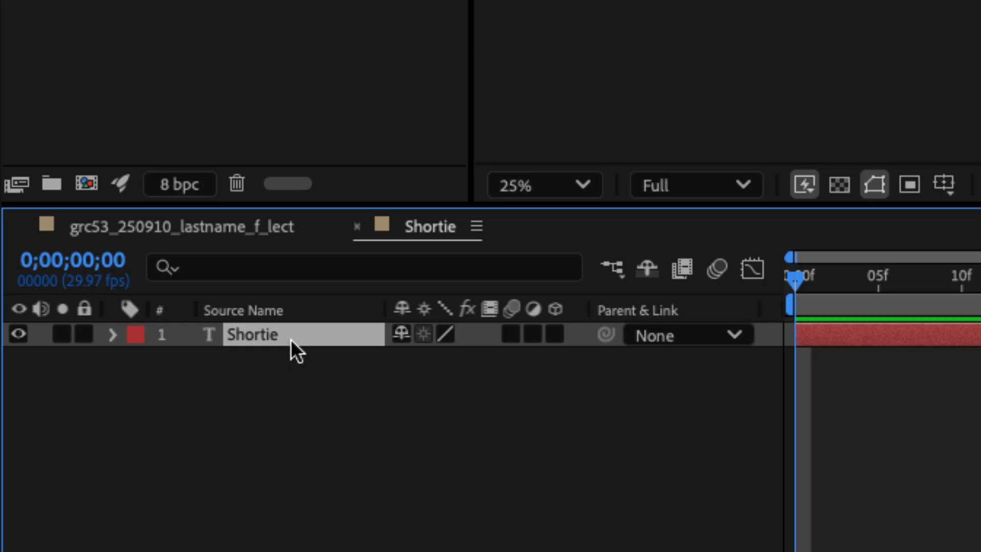
# - Enable an expression on the Shortie text layer's Position property, keeping the default transform.position, and collapse the layer
pyautogui.press('p')
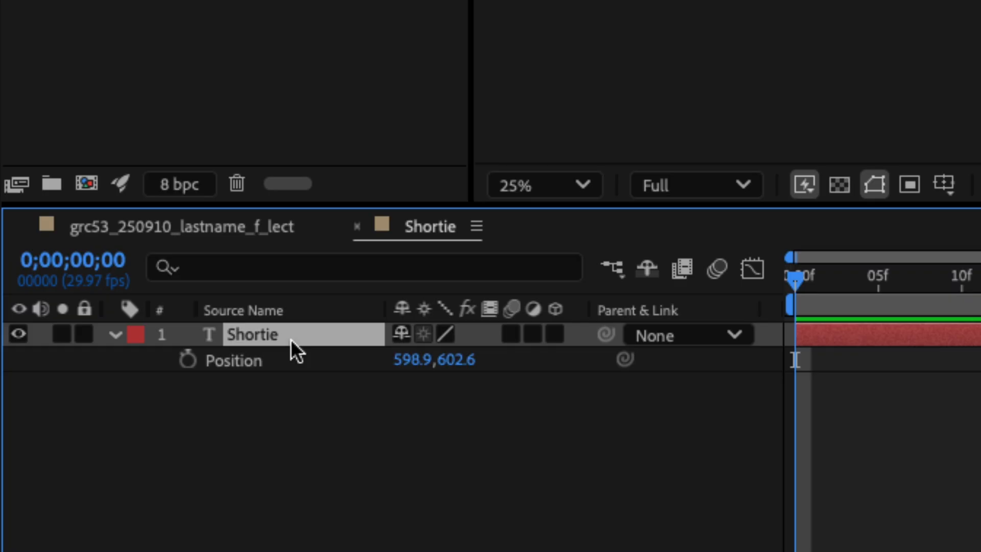
pyautogui.keyDown('alt'); pyautogui.click(189, 360); pyautogui.keyUp('alt')
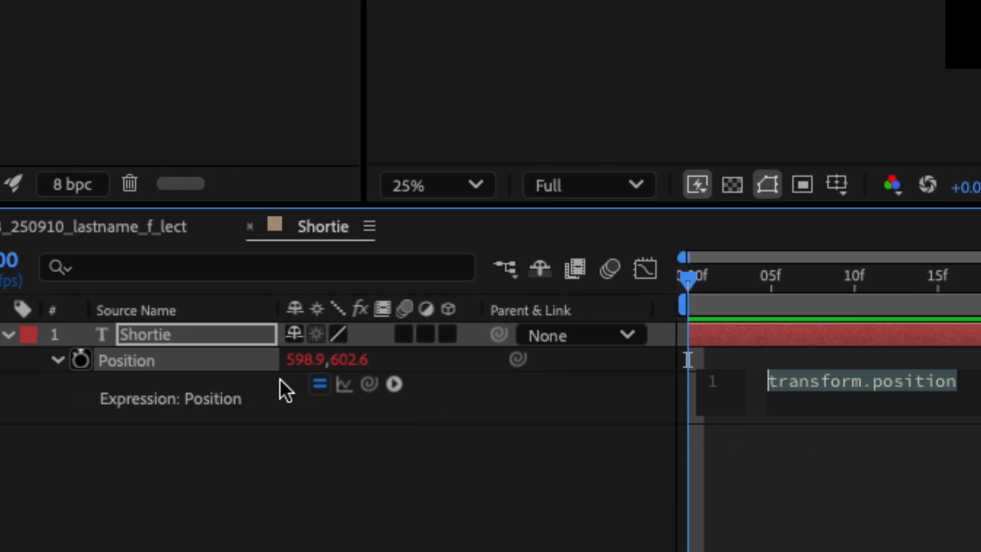
pyautogui.click(174, 333)
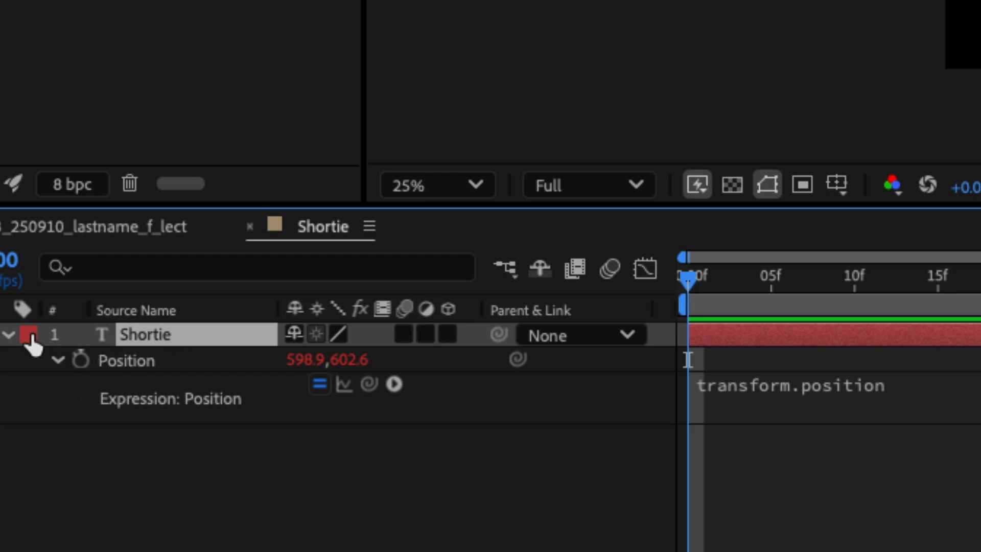
pyautogui.click(8, 334)
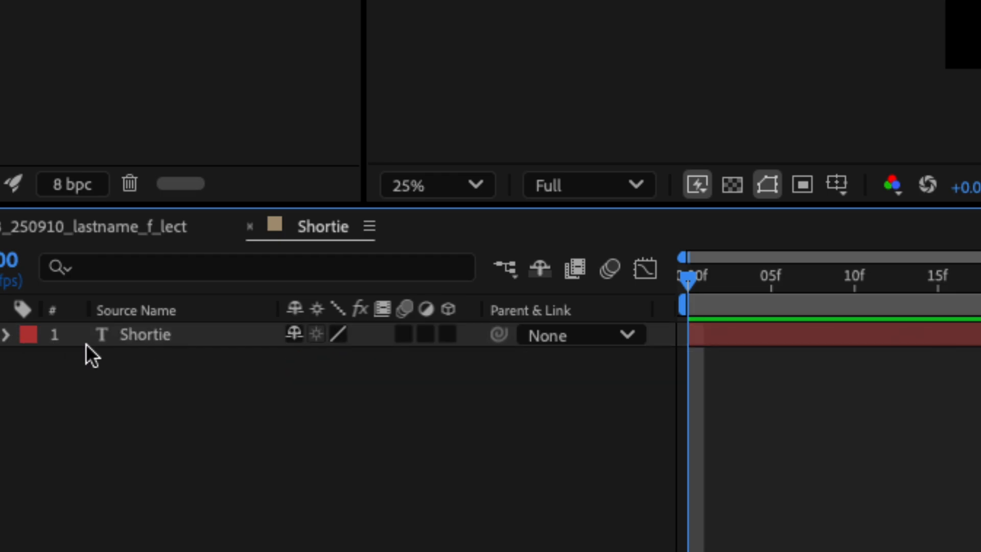
# - Remove the expression from the Shortie text layer's Position property and collapse the layer
pyautogui.click(149, 337)
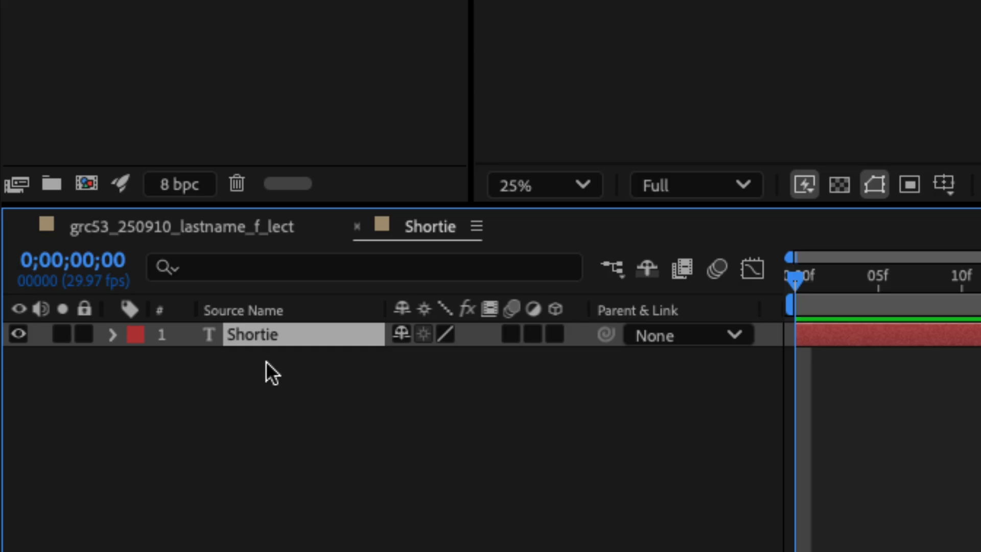
pyautogui.press('p')
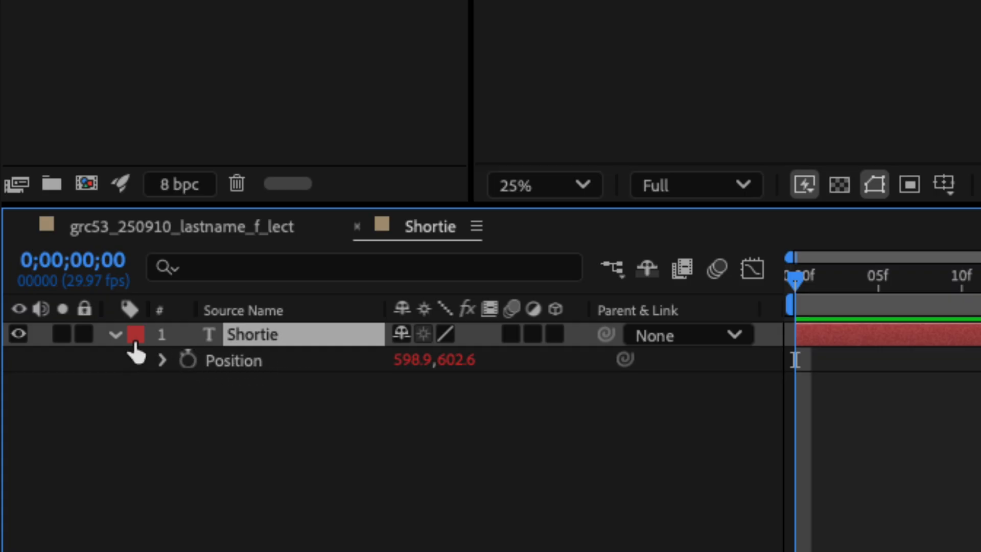
pyautogui.click(116, 335)
pyautogui.click(114, 336)
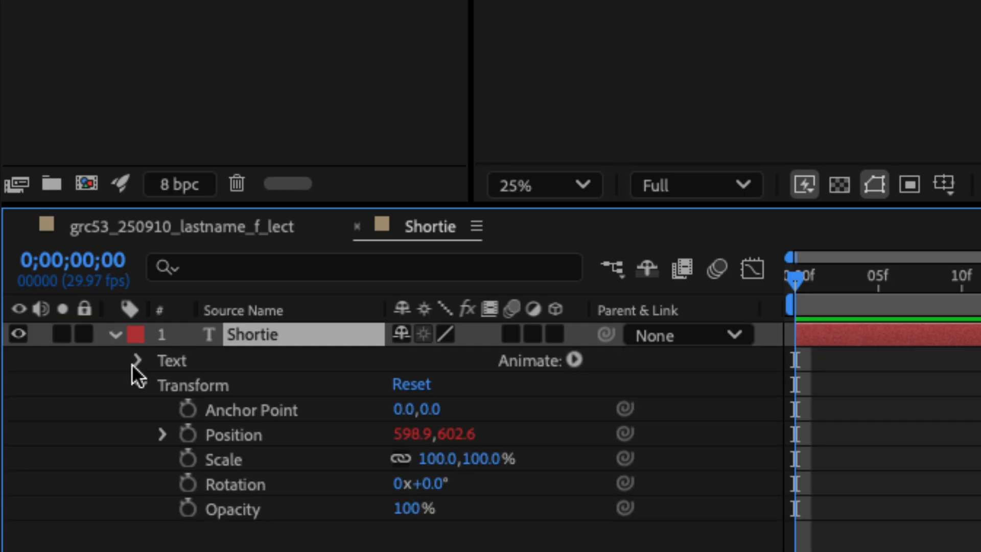
pyautogui.keyDown('alt'); pyautogui.click(188, 434); pyautogui.keyUp('alt')
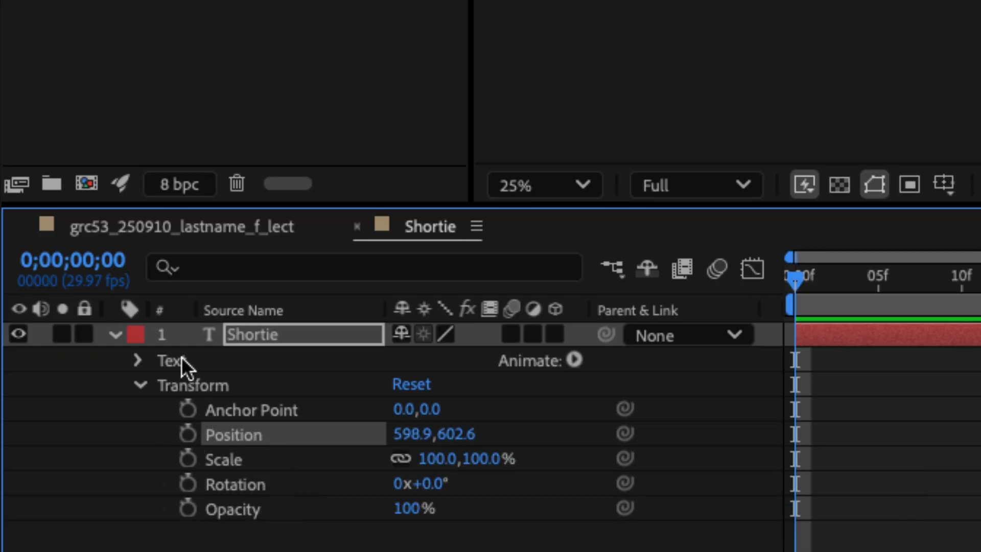
pyautogui.click(237, 336)
pyautogui.click(112, 334)
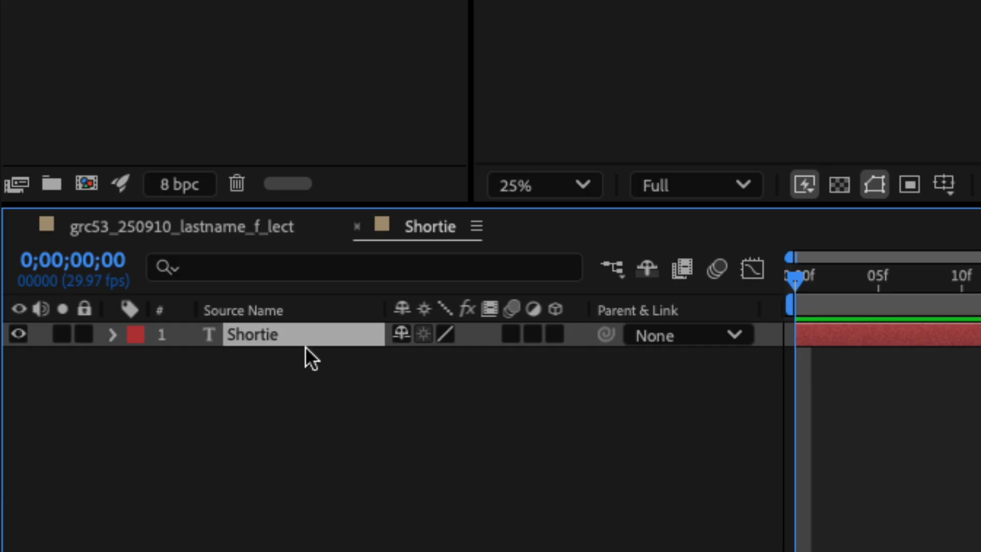
# - Show only the Shortie text layer's Position property and enable an expression on it
pyautogui.press('p')
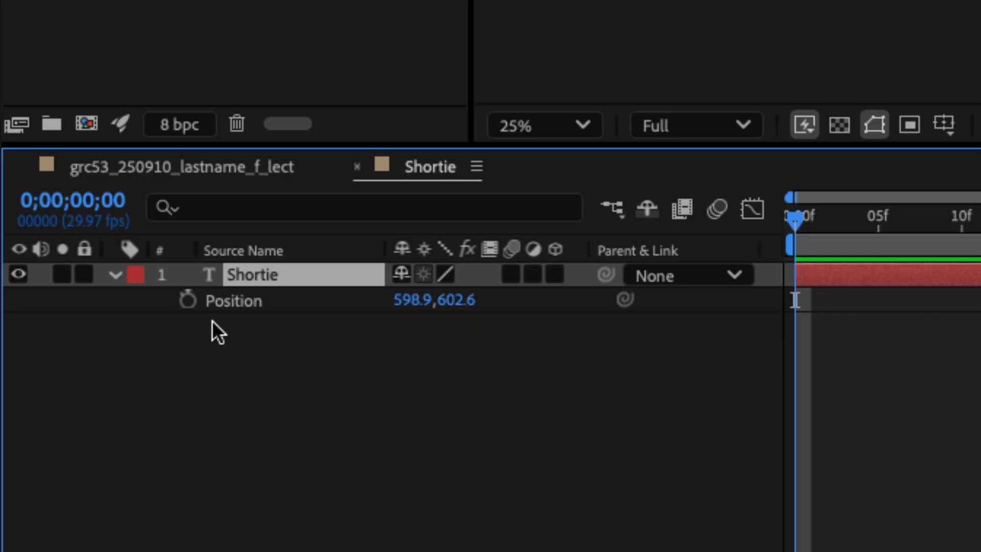
pyautogui.keyDown('alt'); pyautogui.click(189, 300); pyautogui.keyUp('alt')
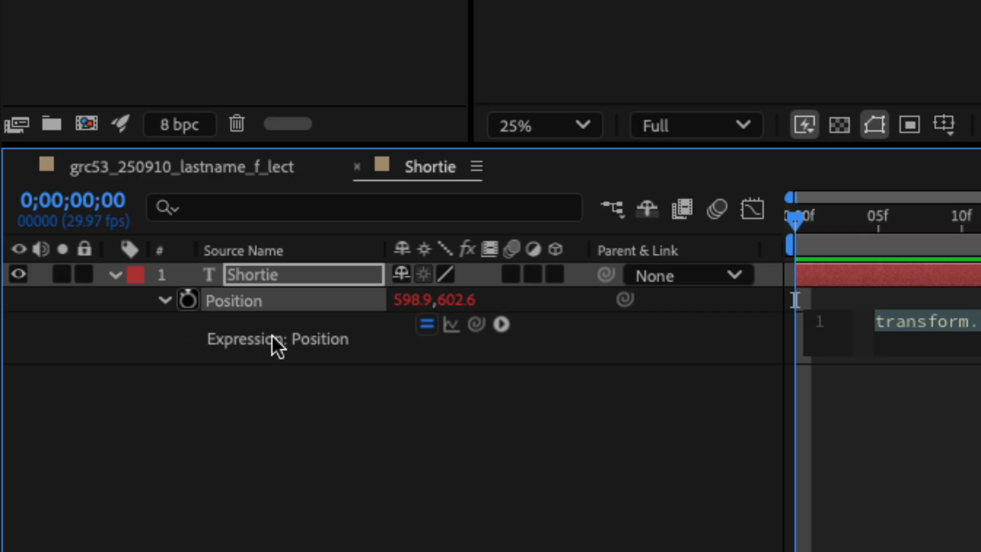
pyautogui.keyDown('alt'); pyautogui.click(188, 301); pyautogui.keyUp('alt')
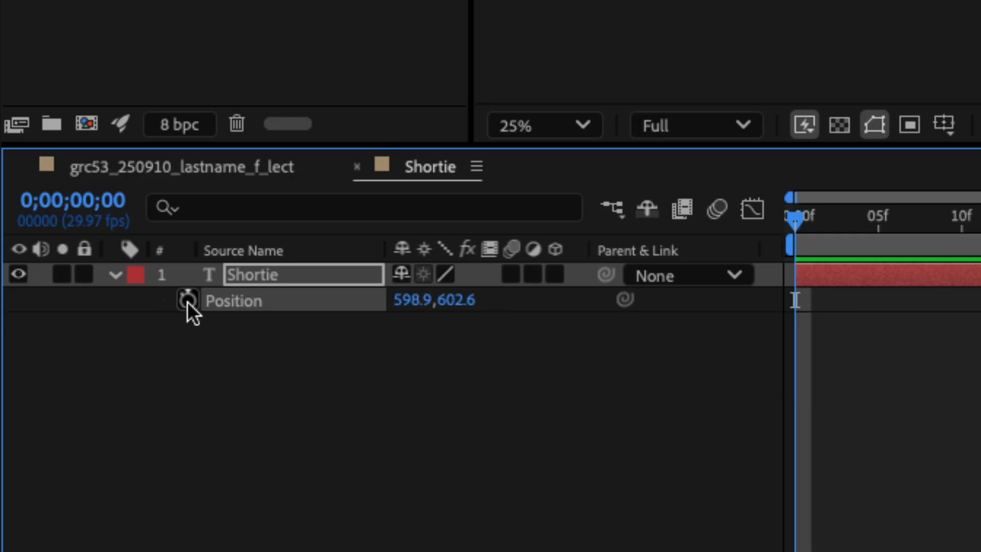
pyautogui.keyDown('alt'); pyautogui.click(186, 301); pyautogui.keyUp('alt')
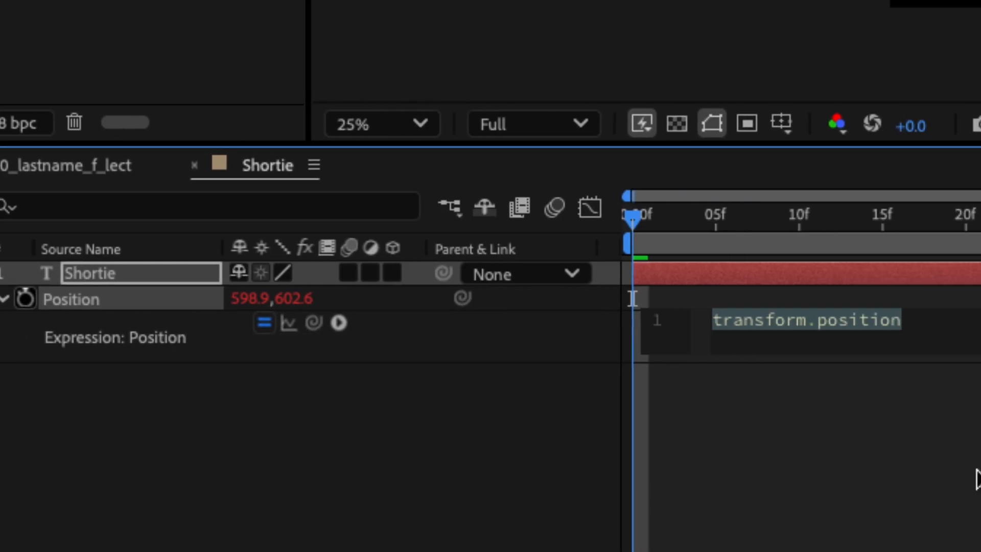
# - Replace the default Position expression with wiggle(10,100) and preview the Shortie composition
pyautogui.click(822, 340)
pyautogui.moveTo(900, 321); pyautogui.dragTo(689, 316)
pyautogui.write('wiggle')
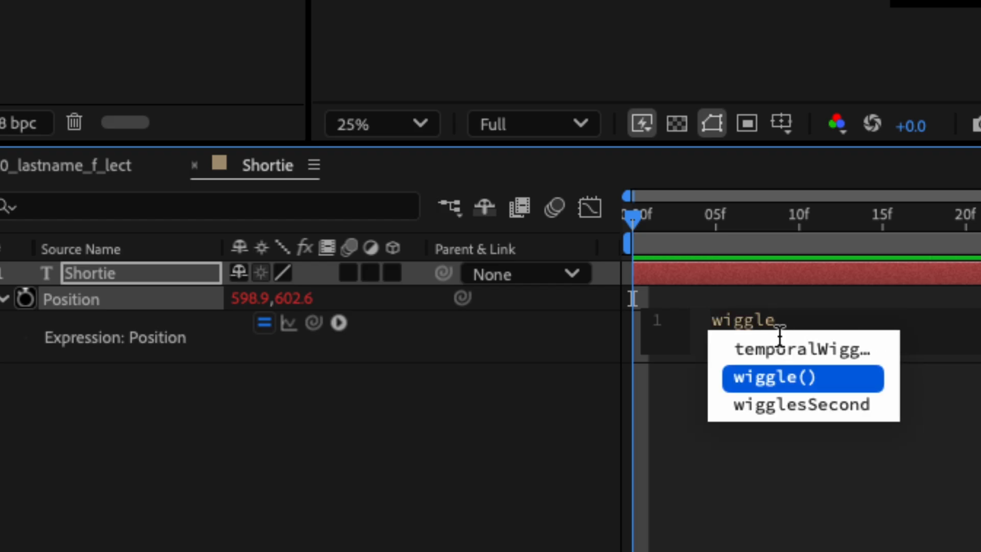
pyautogui.press('Return')
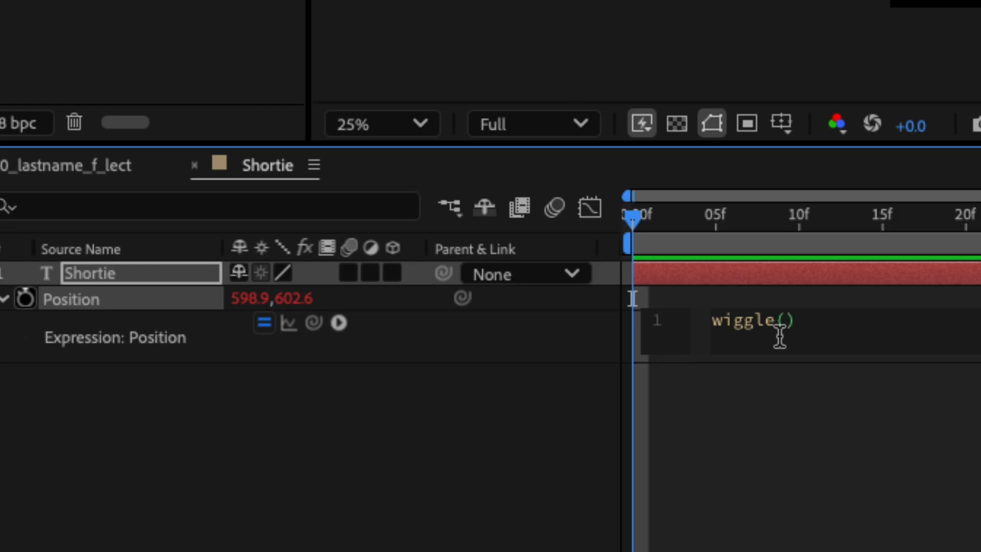
pyautogui.write('10,100')
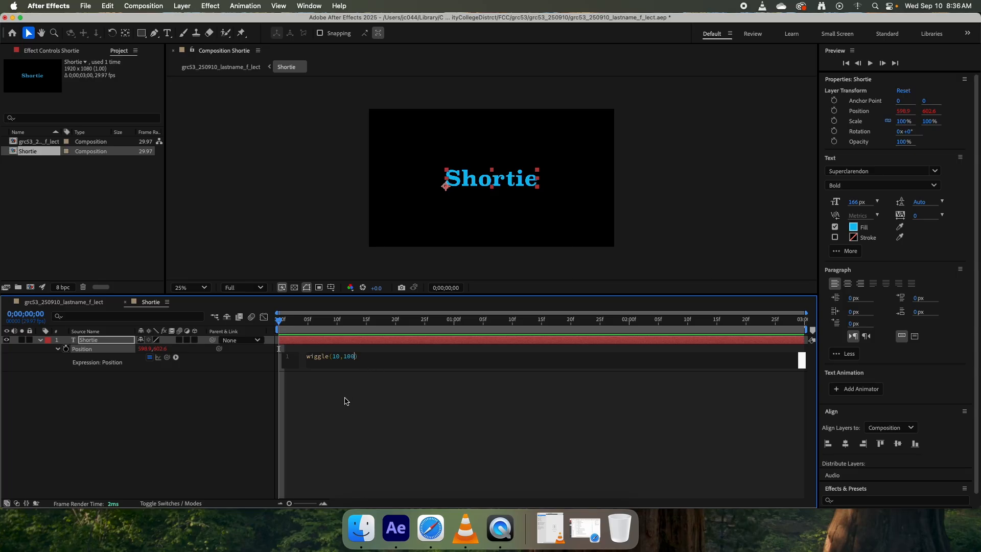
pyautogui.click(380, 412)
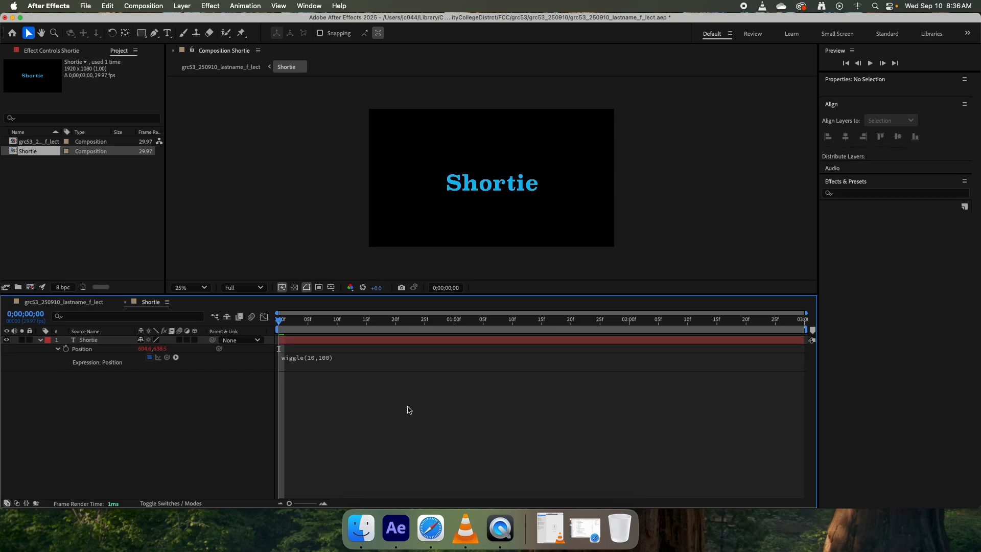
pyautogui.press('space')
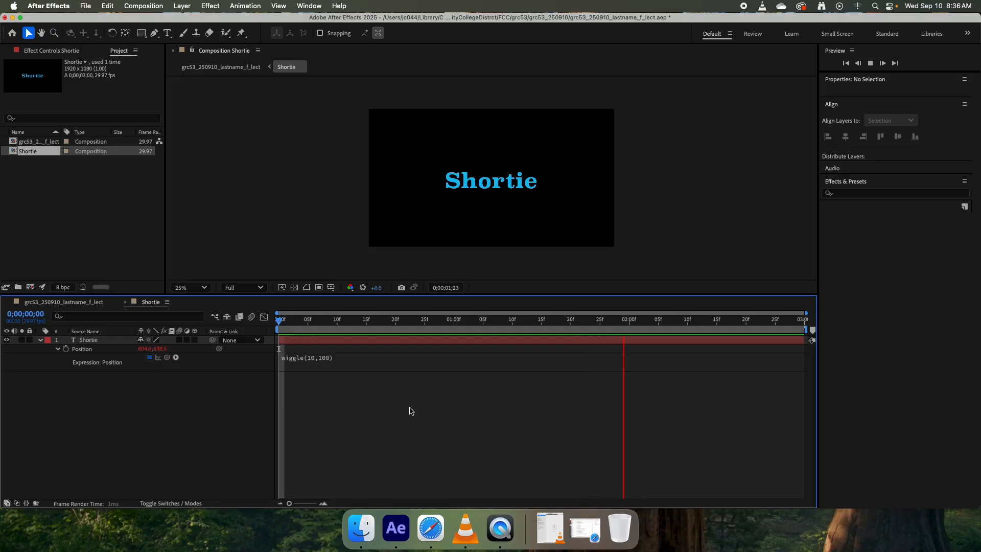
pyautogui.press('space')
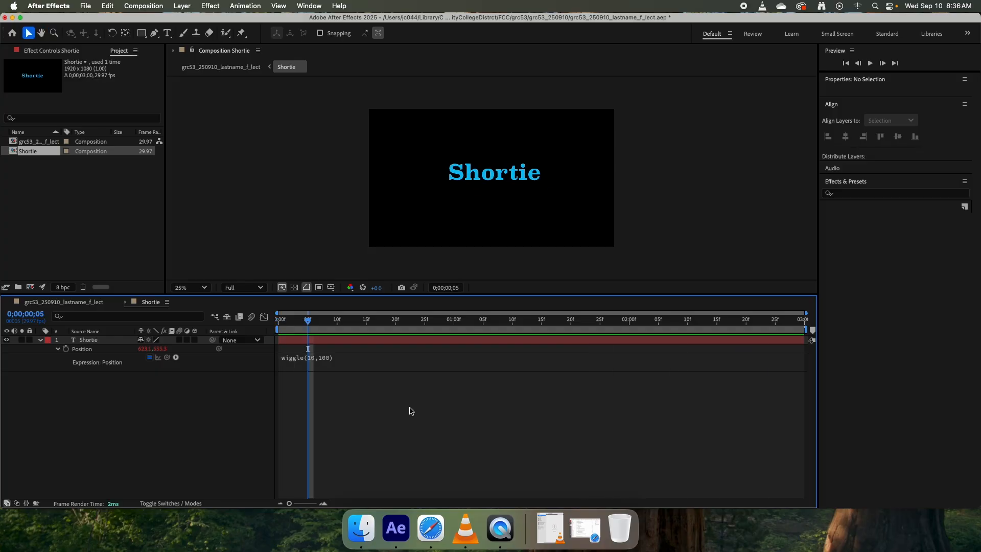
# - Raise the wiggle frequency so the Position expression reads wiggle(100,100), and preview the motion
pyautogui.click(311, 359)
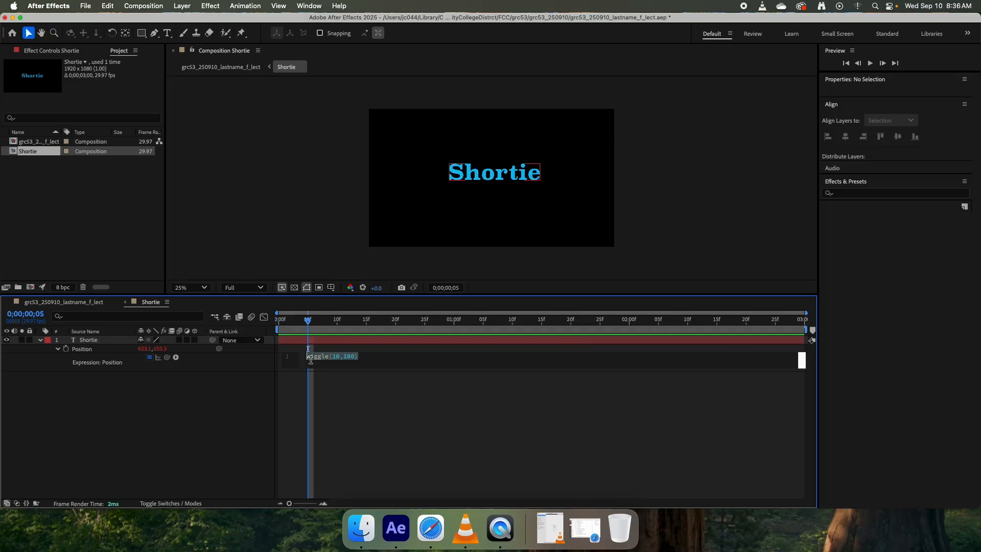
pyautogui.click(333, 358)
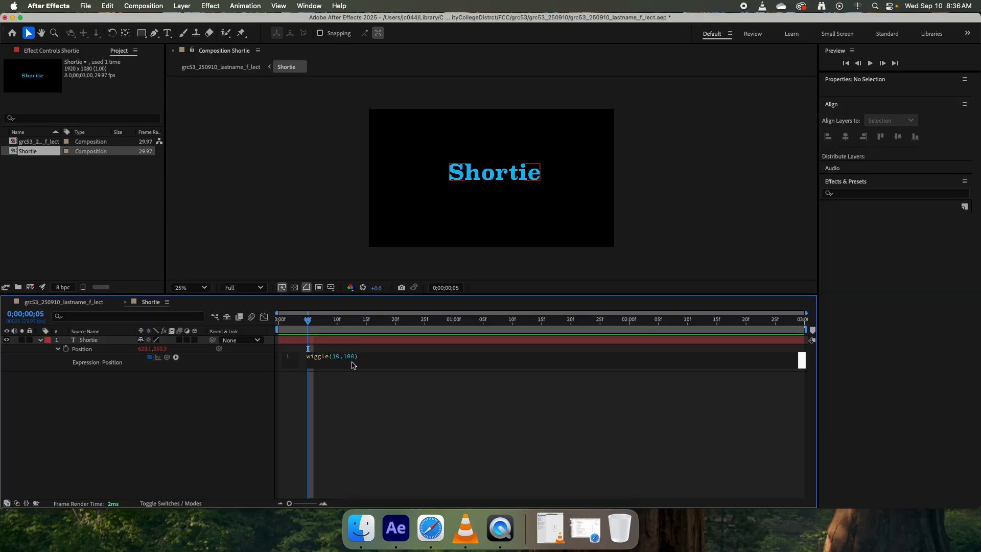
pyautogui.write('0')
pyautogui.click(359, 404)
pyautogui.press('space')
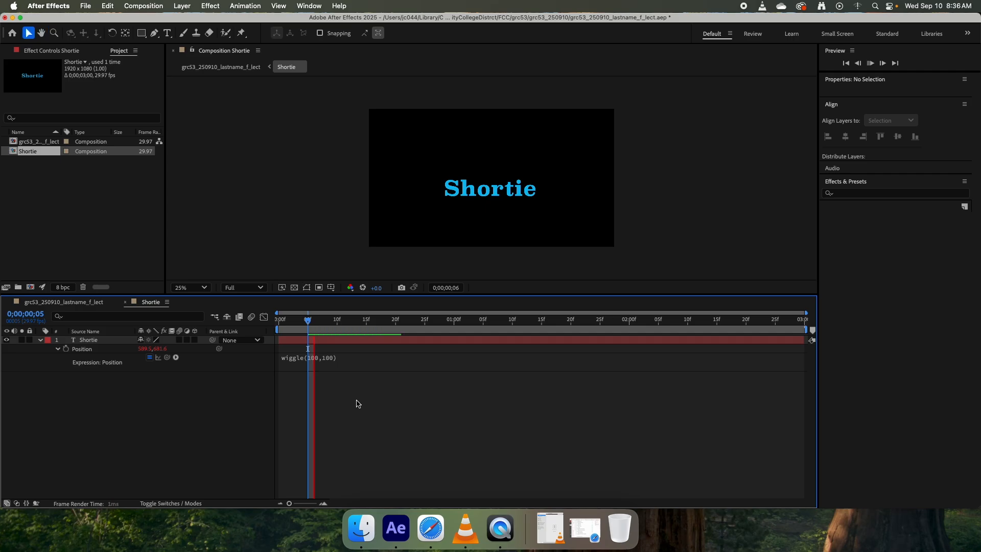
pyautogui.press('space')
# - Lower the wiggle frequency so the Position expression reads wiggle(2,100), and preview the motion
pyautogui.click(311, 360)
pyautogui.click(341, 357)
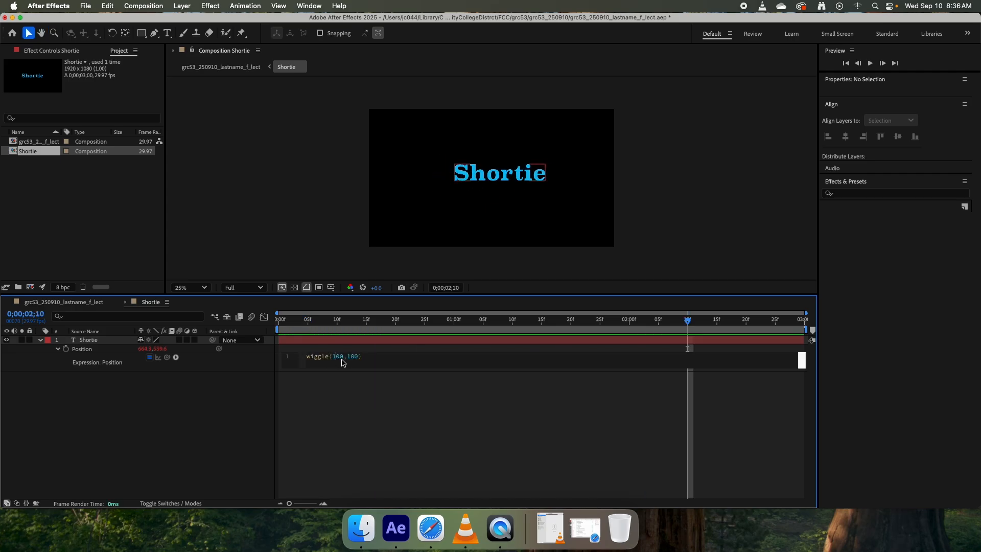
pyautogui.press('BackSpace')
pyautogui.press('BackSpace')
pyautogui.press('BackSpace')
pyautogui.write('2')
pyautogui.click(319, 404)
pyautogui.press('space')
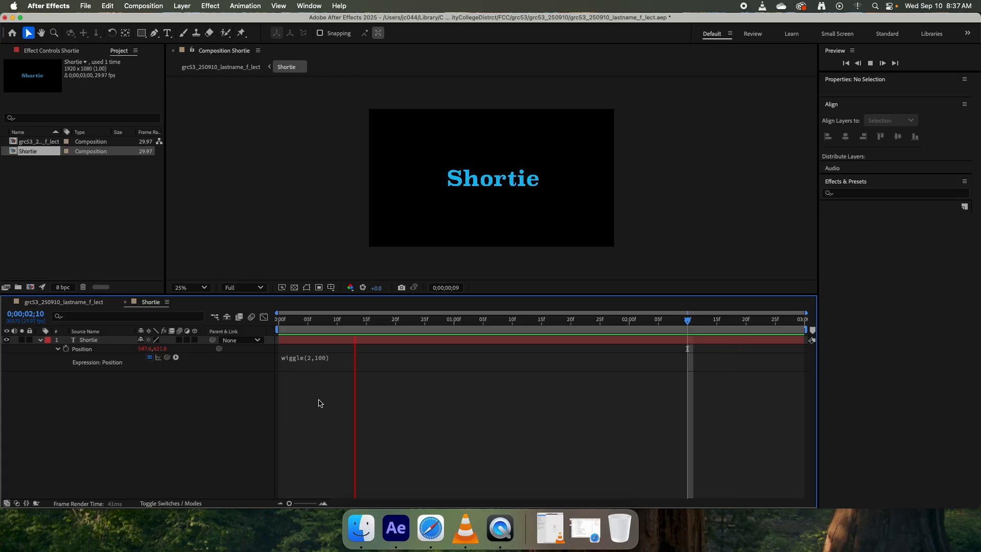
pyautogui.press('space')
# - Change the Position expression to wiggle(200,10) and preview the Shortie composition from 0;00;00;00
pyautogui.click(322, 361)
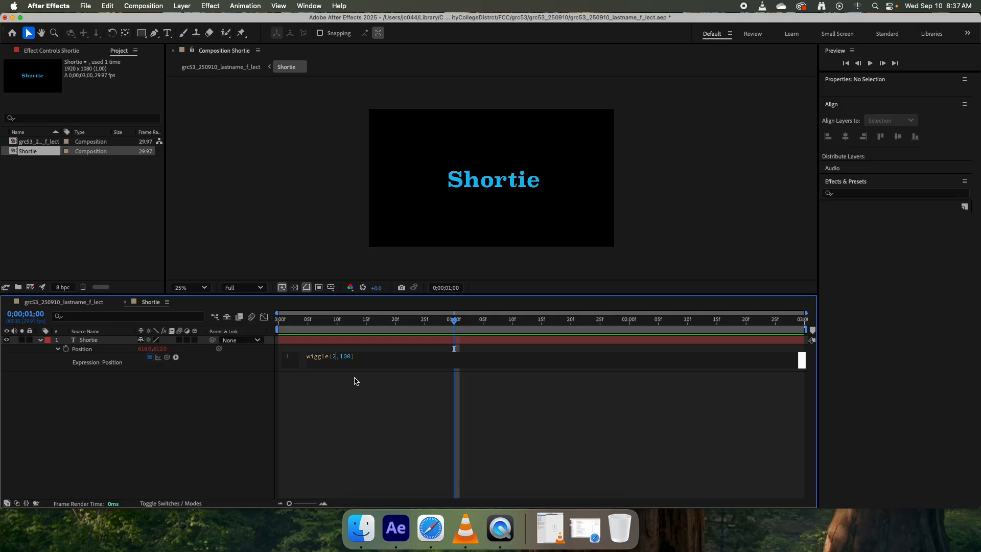
pyautogui.write('00')
pyautogui.click(357, 399)
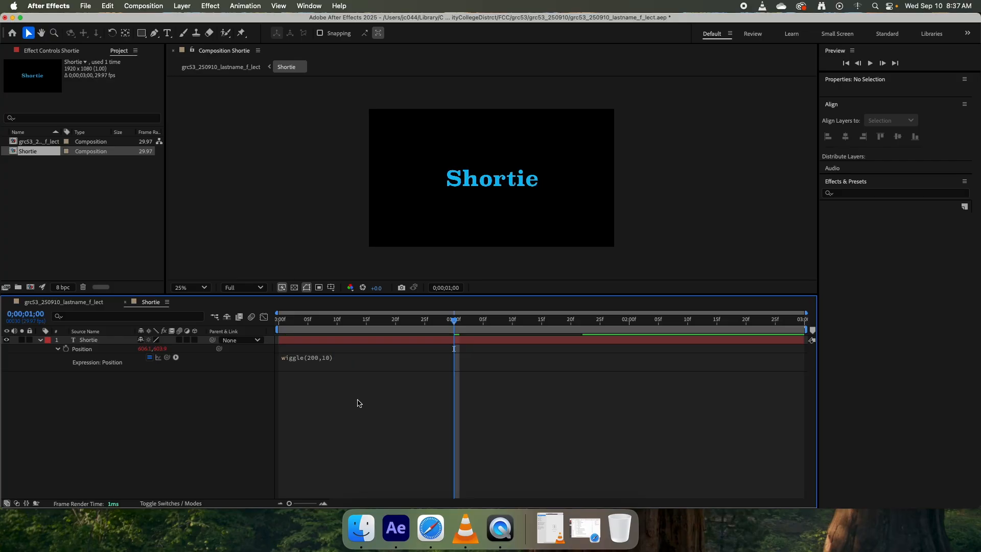
pyautogui.moveTo(453, 322); pyautogui.dragTo(210, 324)
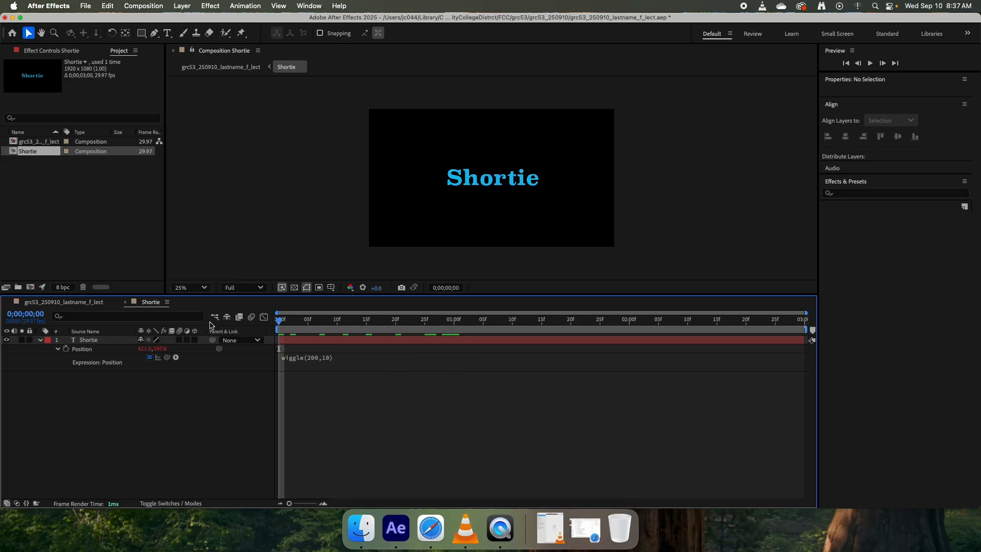
pyautogui.press('space')
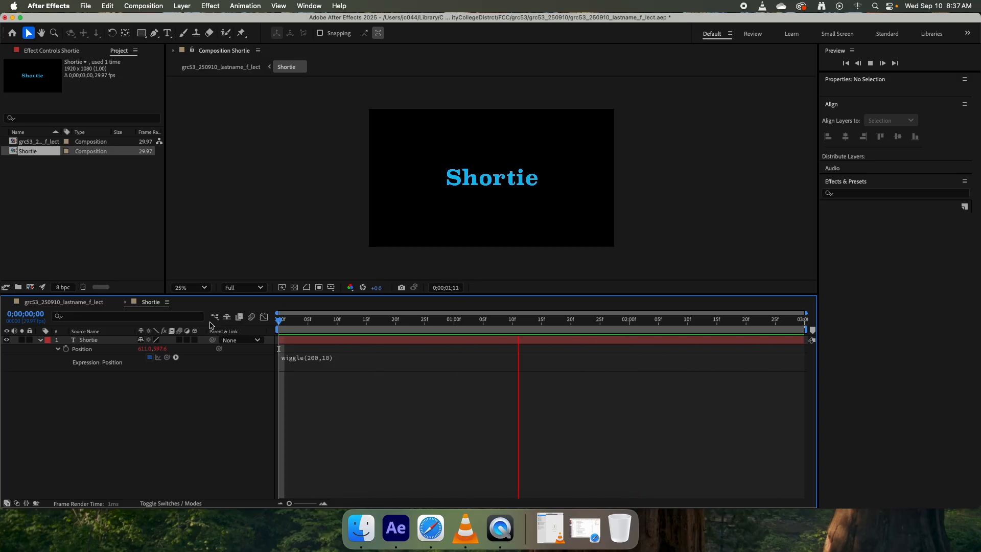
pyautogui.press('space')
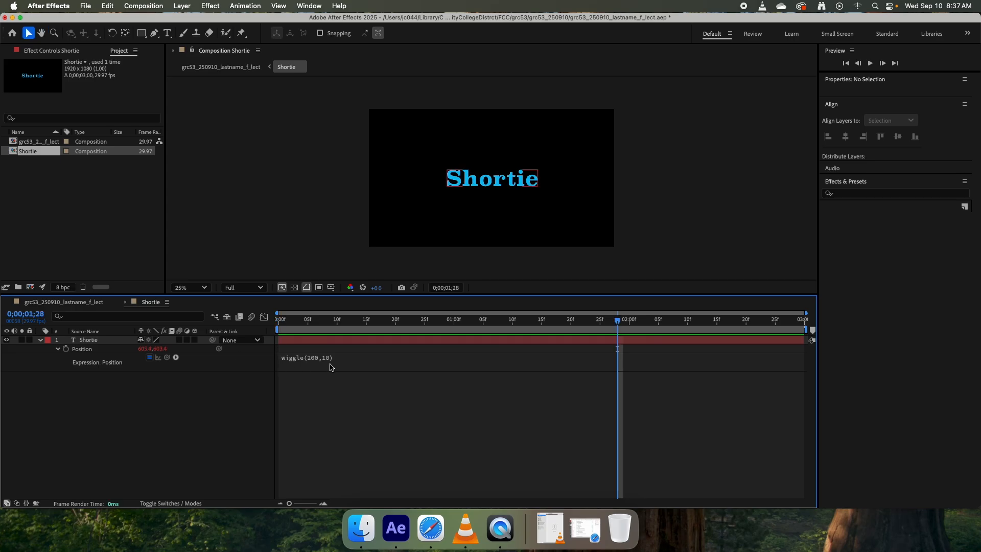
# - Increase the wiggle amplitude so the Position expression reads wiggle(200,1000), and preview the motion
pyautogui.click(330, 366)
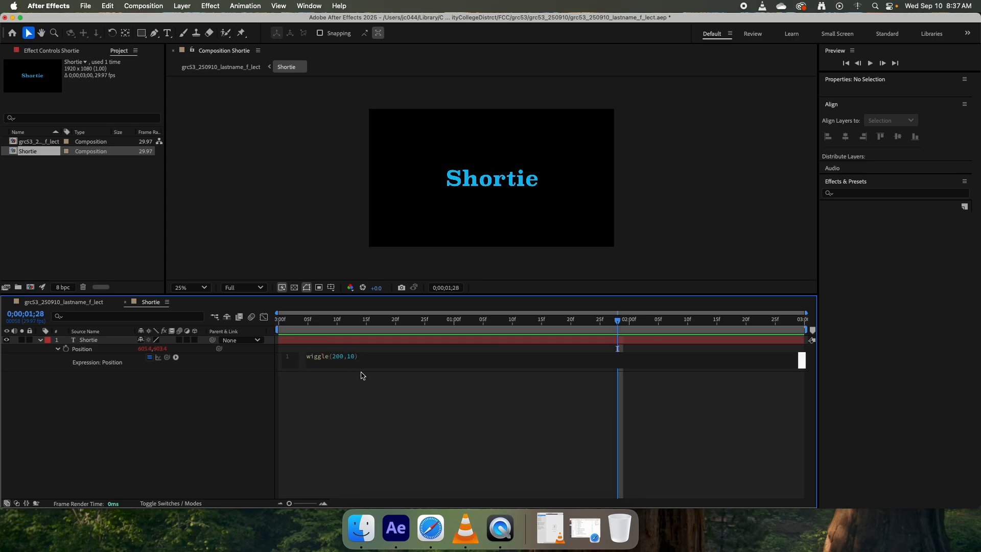
pyautogui.click(330, 402)
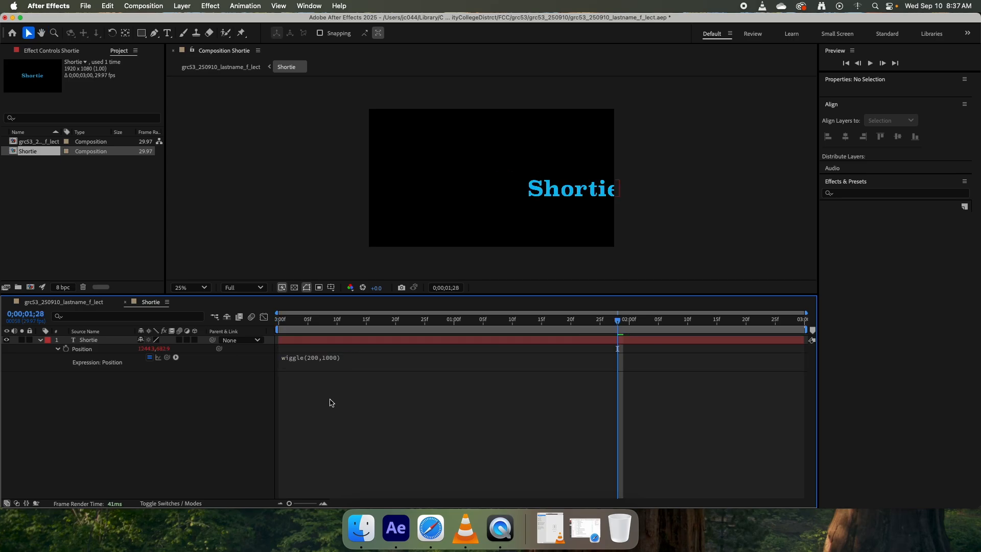
pyautogui.press('space')
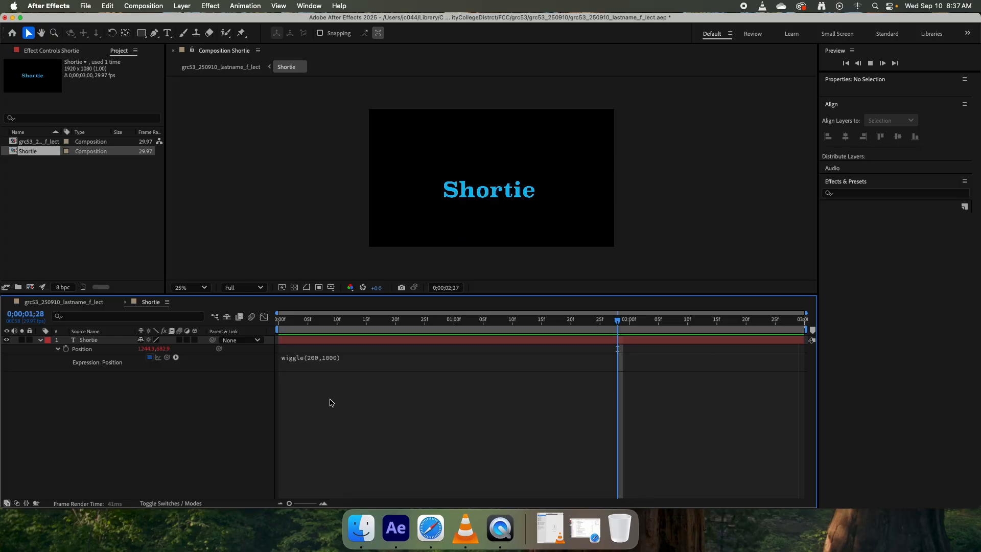
pyautogui.press('space')
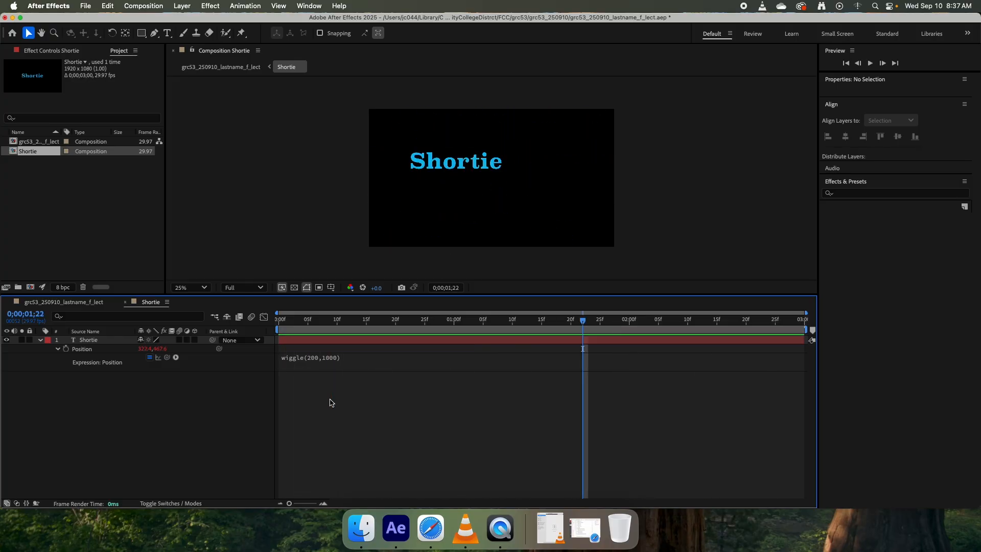
# - Set the Position expression to wiggle(10,100) and save the project
pyautogui.click(331, 359)
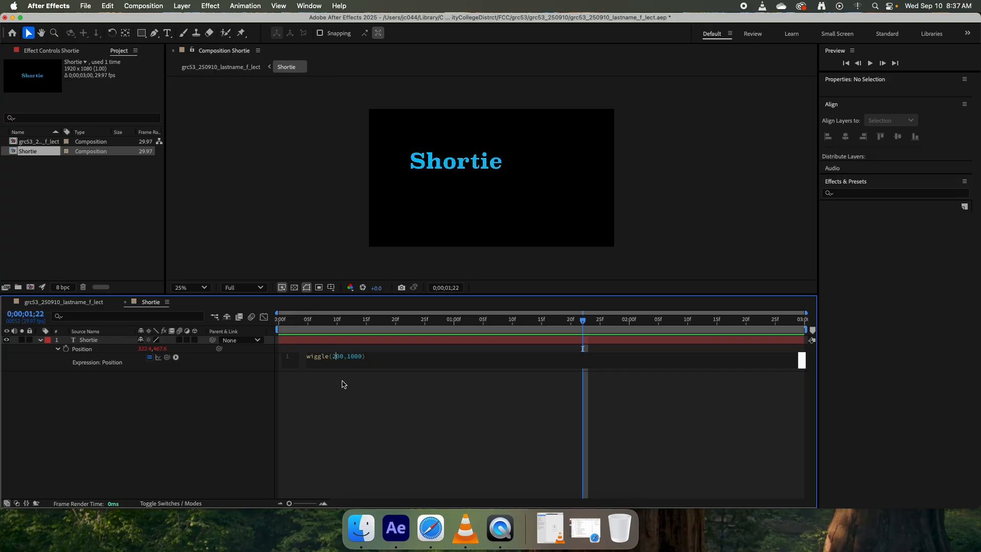
pyautogui.press('Delete')
pyautogui.press('Delete')
pyautogui.press('BackSpace')
pyautogui.write('10')
pyautogui.click(344, 391)
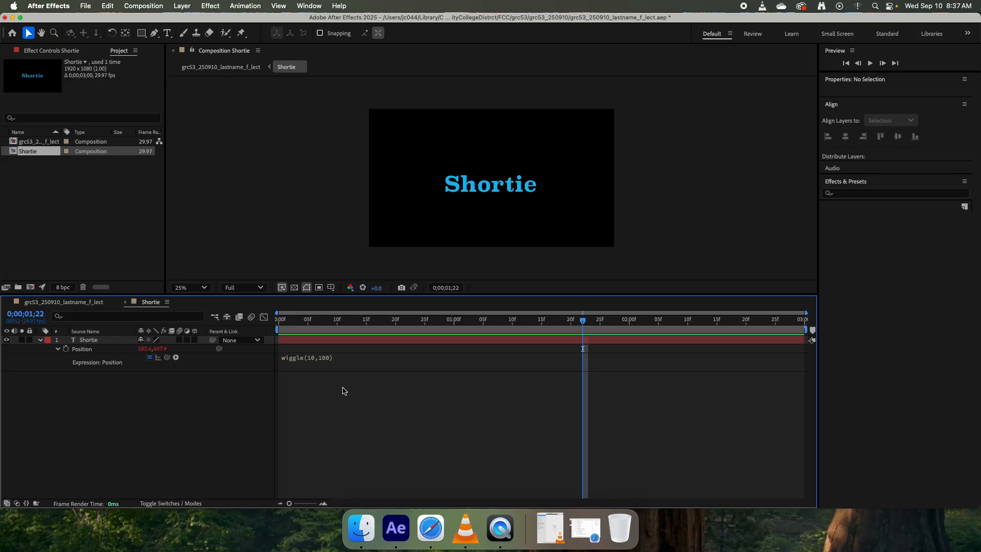
pyautogui.press('super+s')
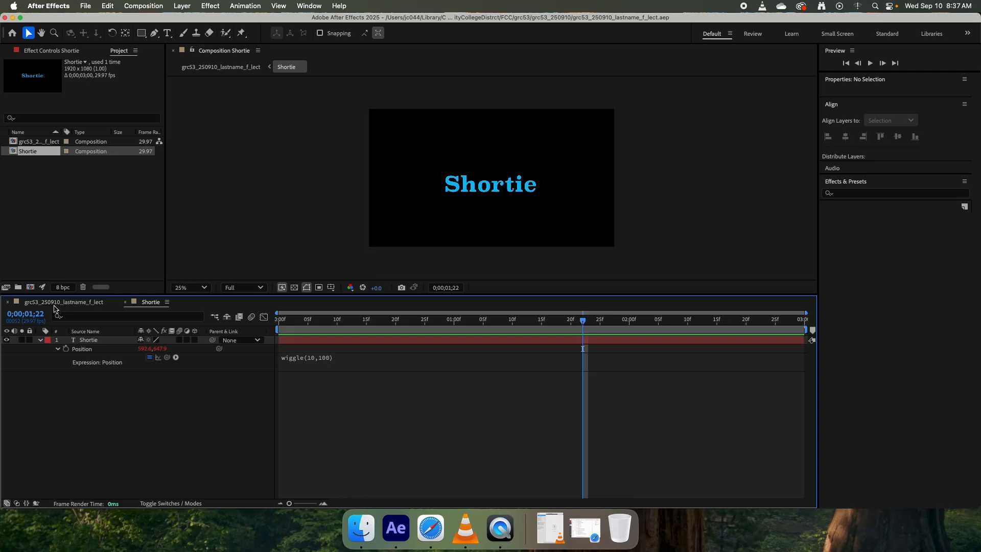
# - Switch to the grc53_250910_lastname_f_lect composition and preview it from 0;00;00;00
pyautogui.click(54, 304)
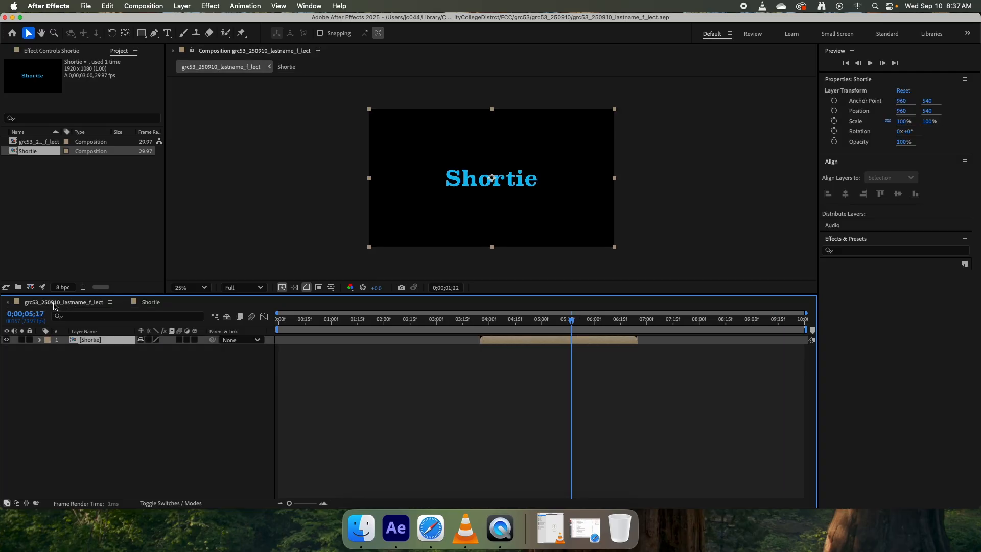
pyautogui.click(568, 321)
pyautogui.moveTo(568, 320); pyautogui.dragTo(271, 321)
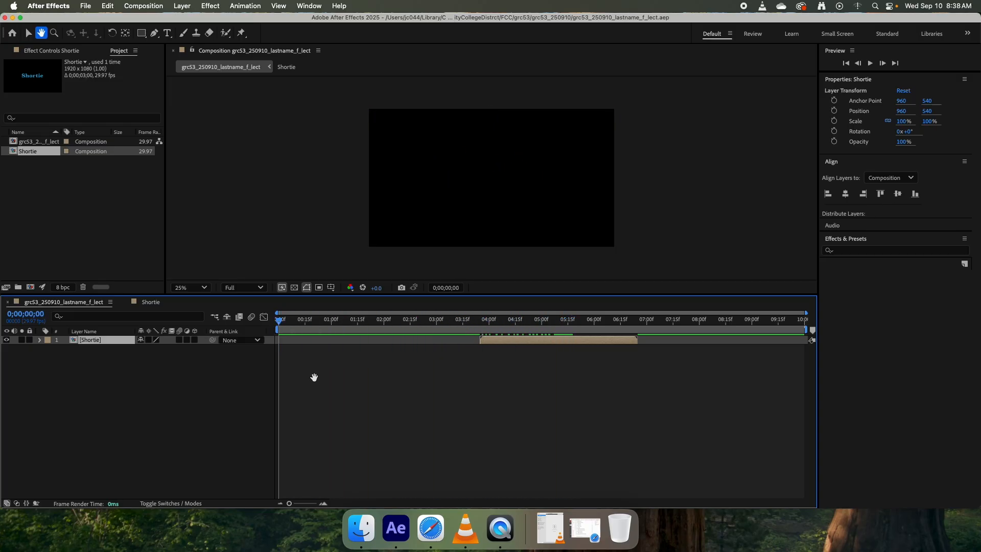
pyautogui.press('space')
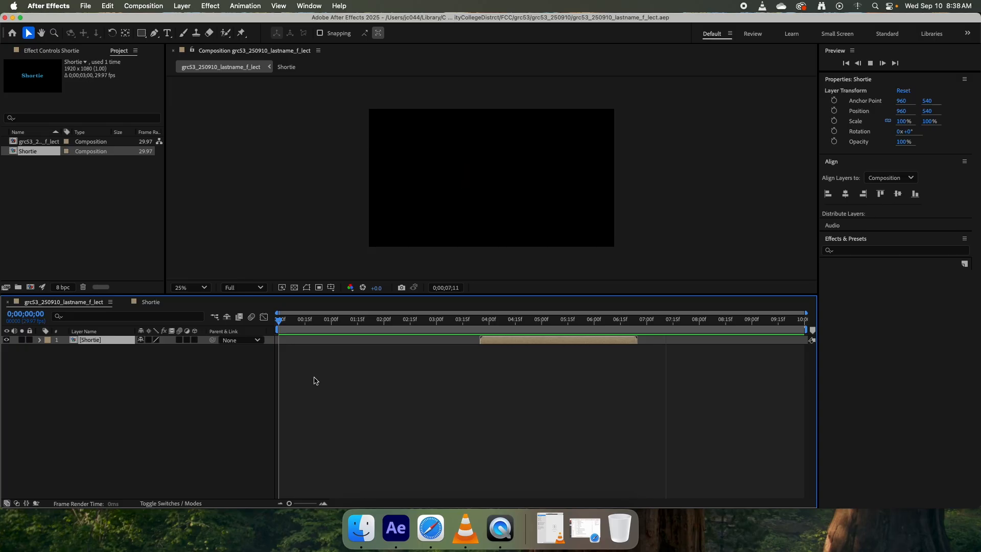
# - Trim the end of the Shortie layer to about 0;00;05;00 and preview the shortened layer from 0;00;03;14
pyautogui.press('space')
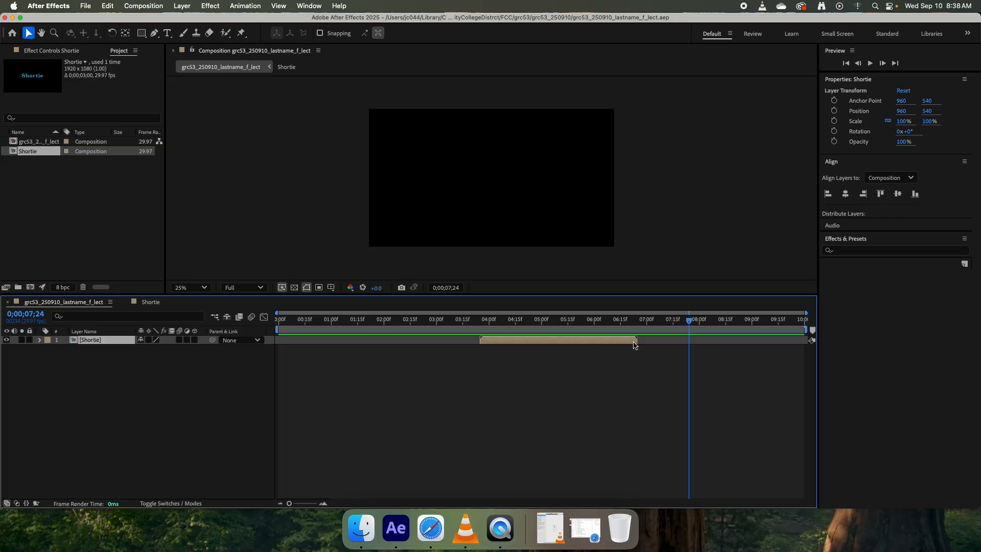
pyautogui.click(638, 342)
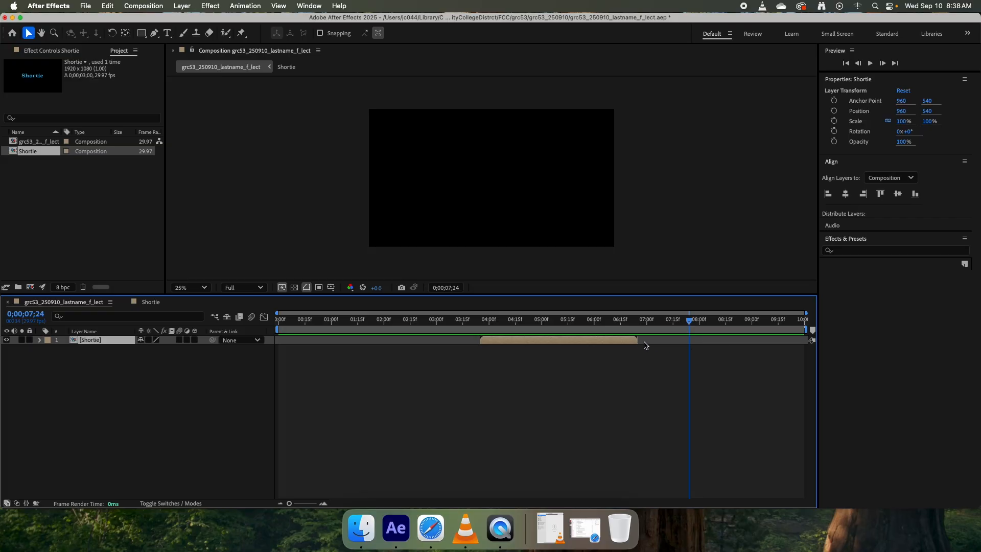
pyautogui.moveTo(638, 342); pyautogui.dragTo(543, 341)
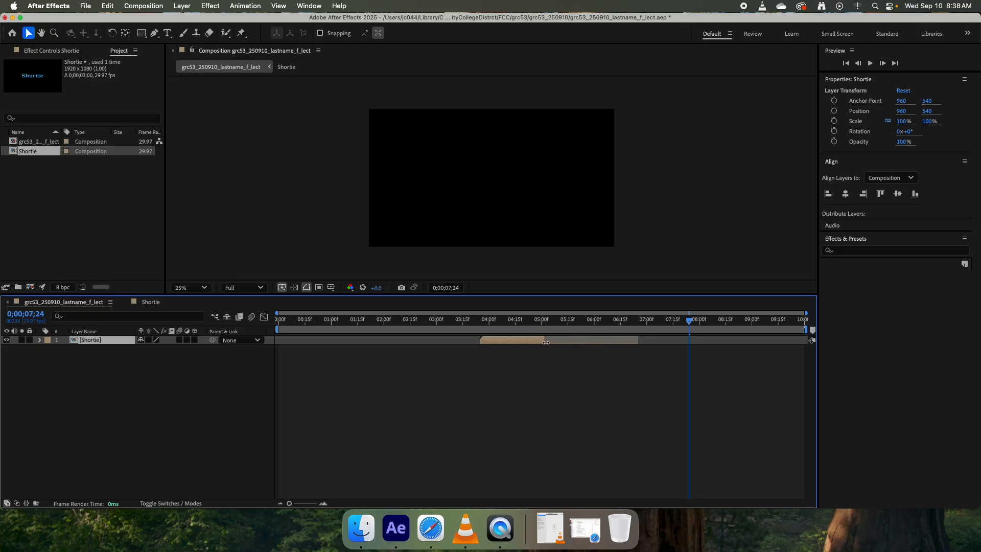
pyautogui.moveTo(693, 321); pyautogui.dragTo(461, 327)
pyautogui.press('space')
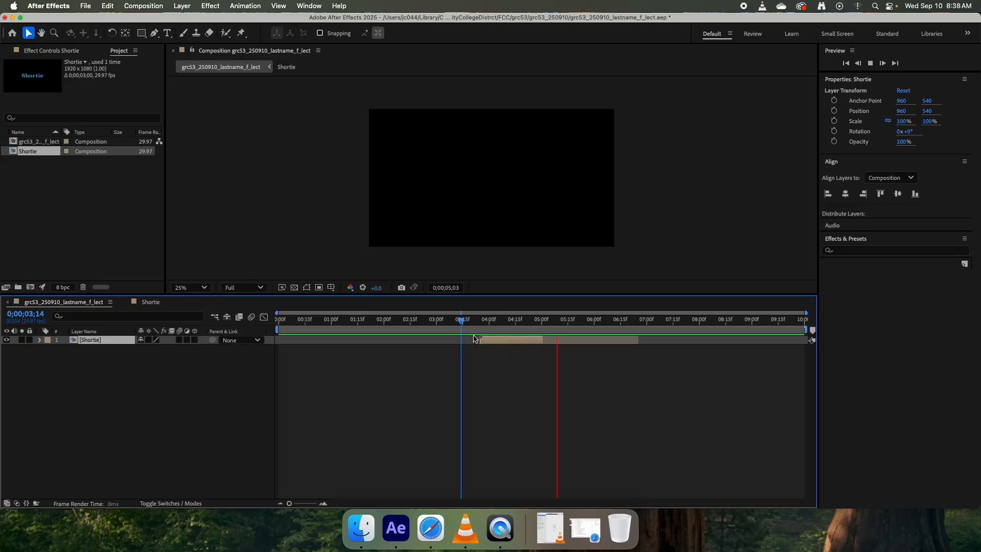
pyautogui.press('space')
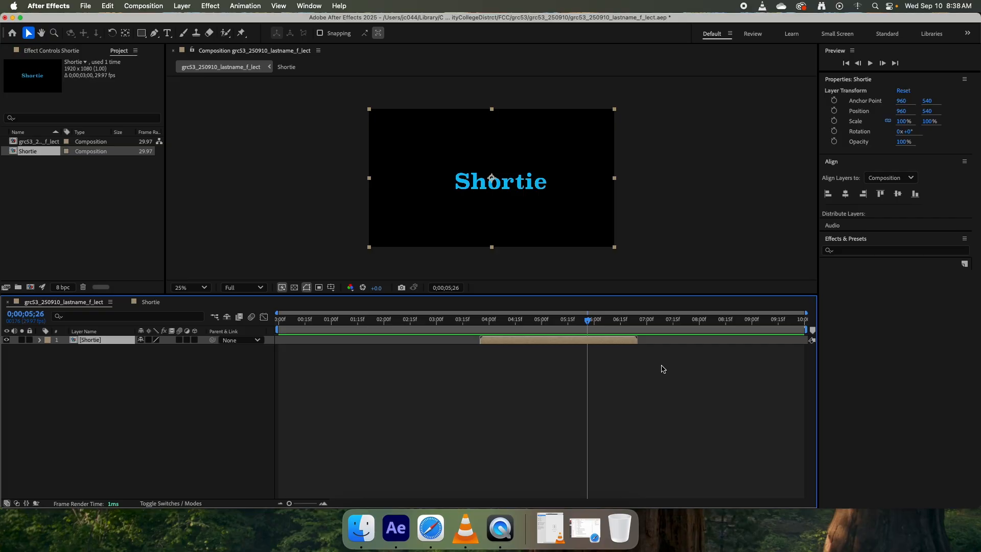
# - Move the full-length Shortie layer to start at 0;00;00;00, return the current time there, and save the project
pyautogui.press('super+s')
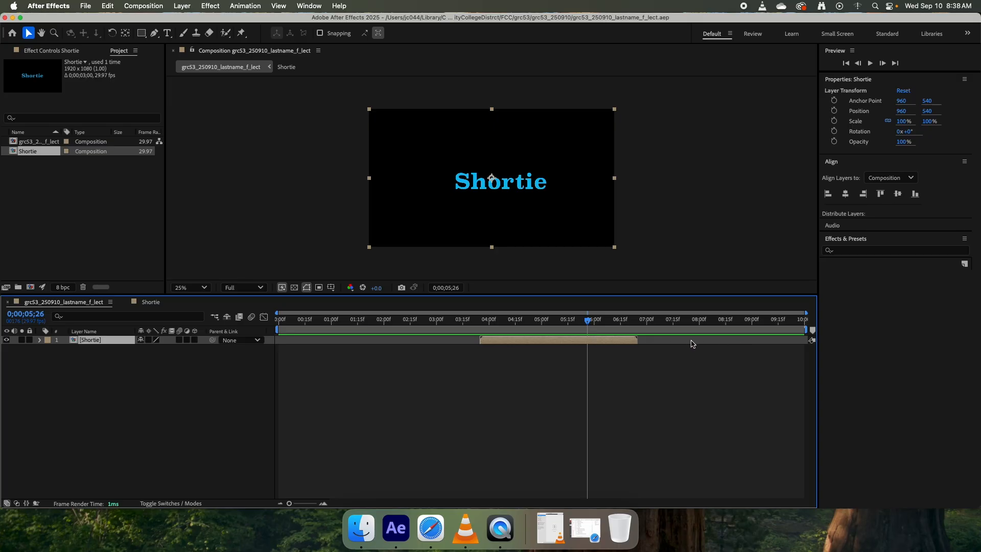
pyautogui.moveTo(530, 340); pyautogui.dragTo(325, 333)
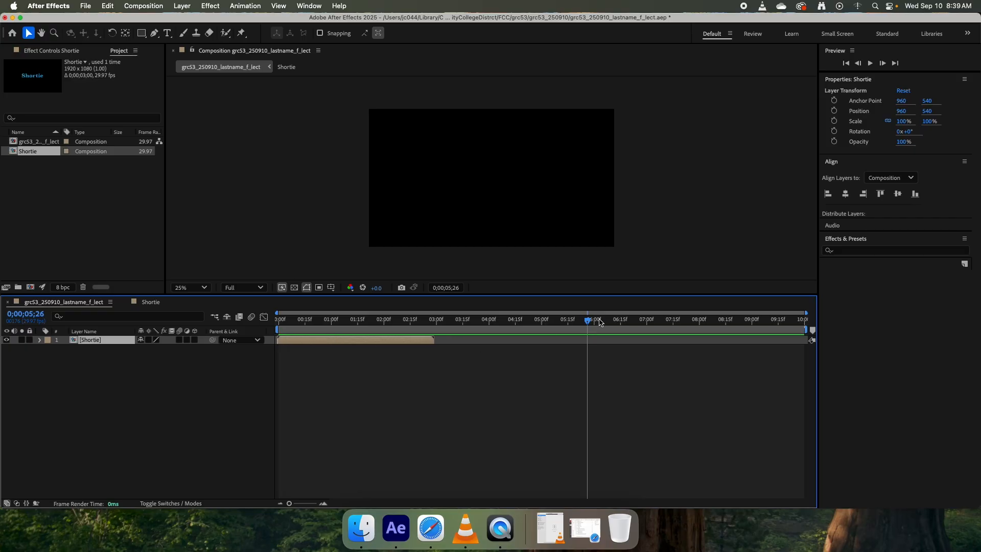
pyautogui.moveTo(591, 321); pyautogui.dragTo(287, 343)
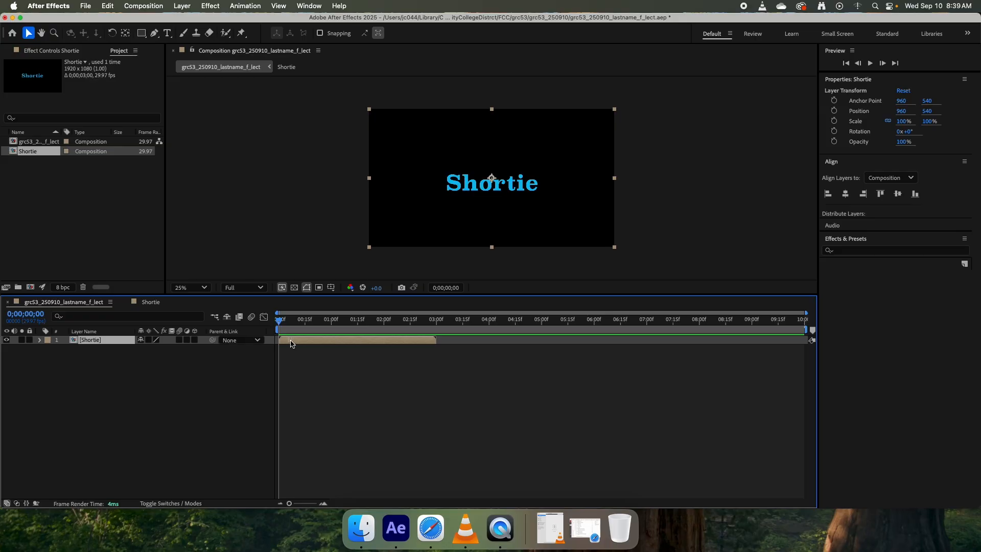
pyautogui.press('super+s')
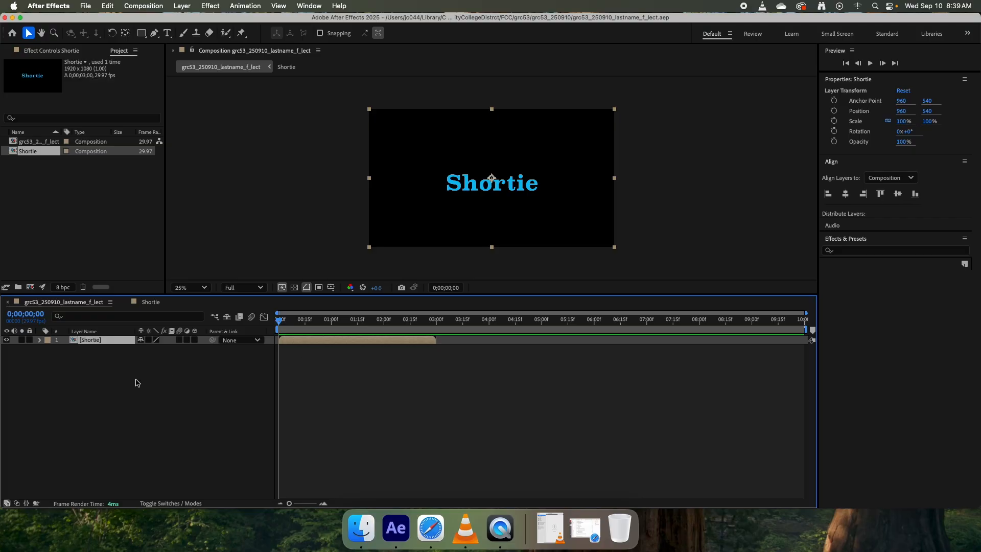
pyautogui.rightClick(346, 342)
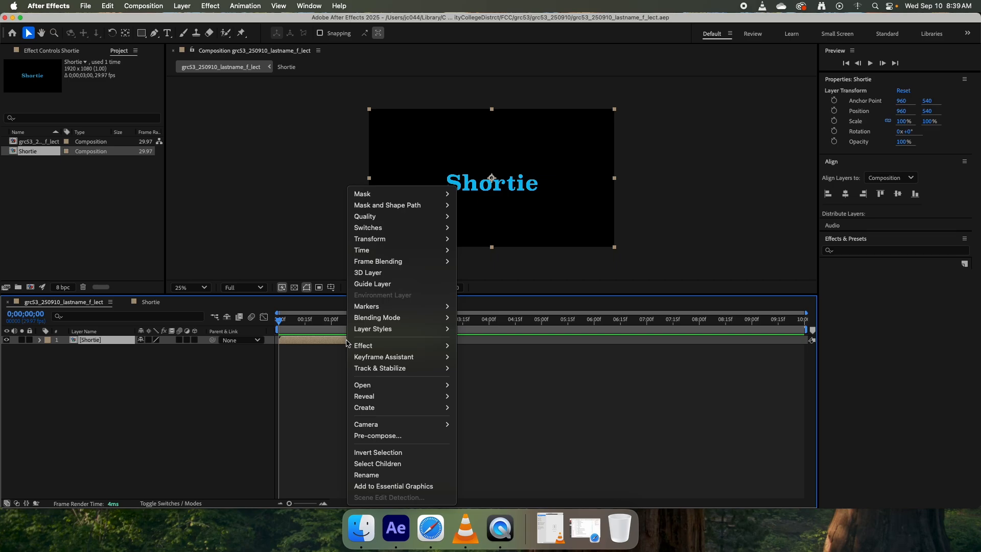
pyautogui.click(323, 353)
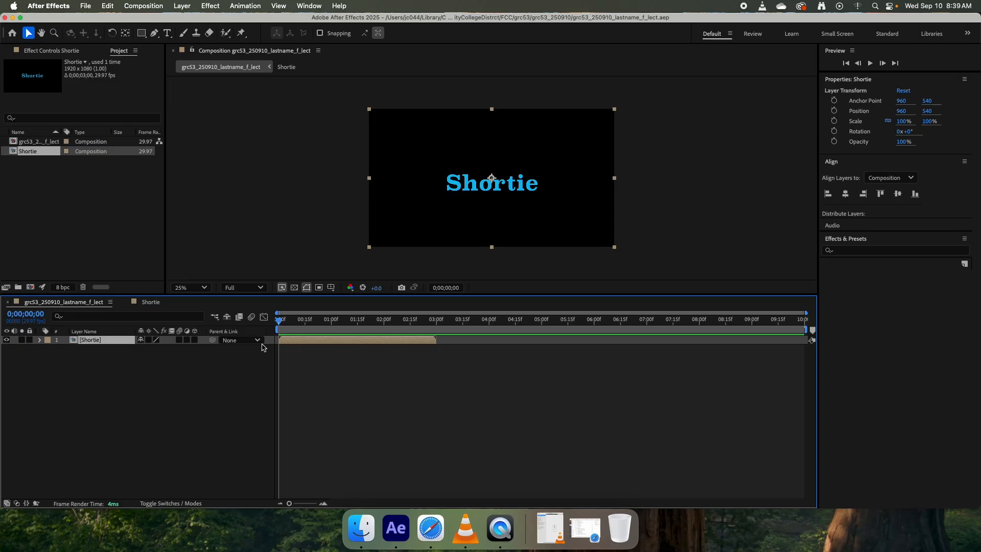
pyautogui.rightClick(329, 344)
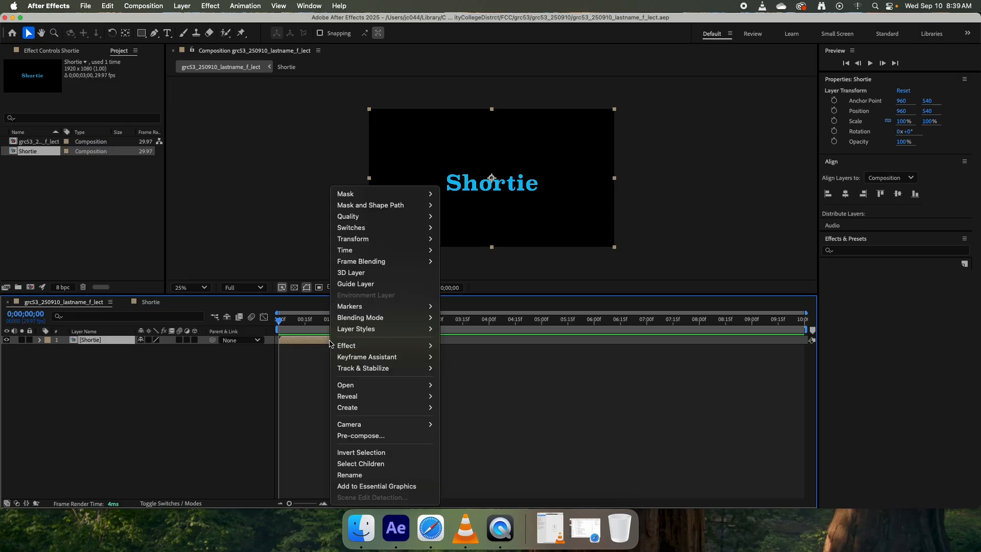
pyautogui.moveTo(352, 252)
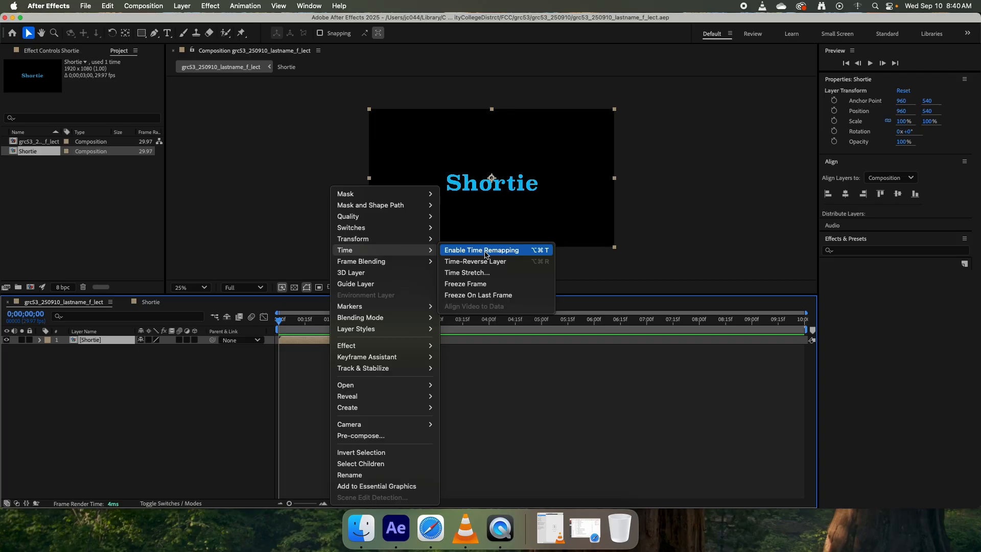
pyautogui.click(304, 233)
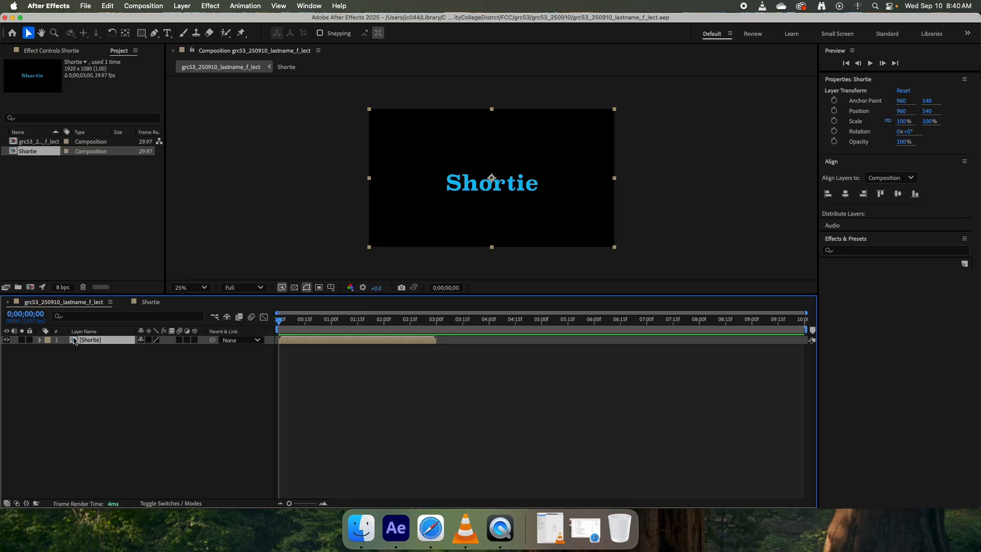
pyautogui.click(150, 303)
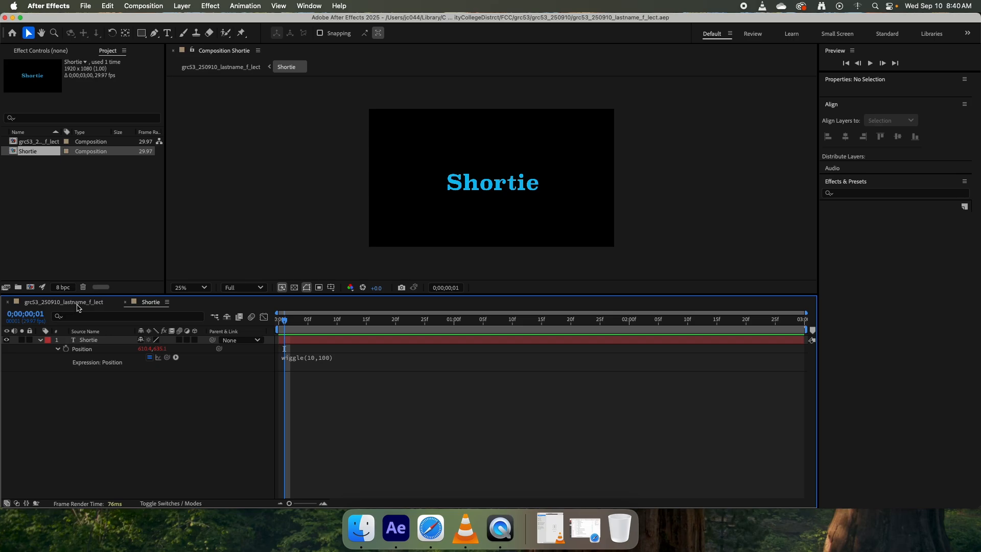
pyautogui.click(77, 303)
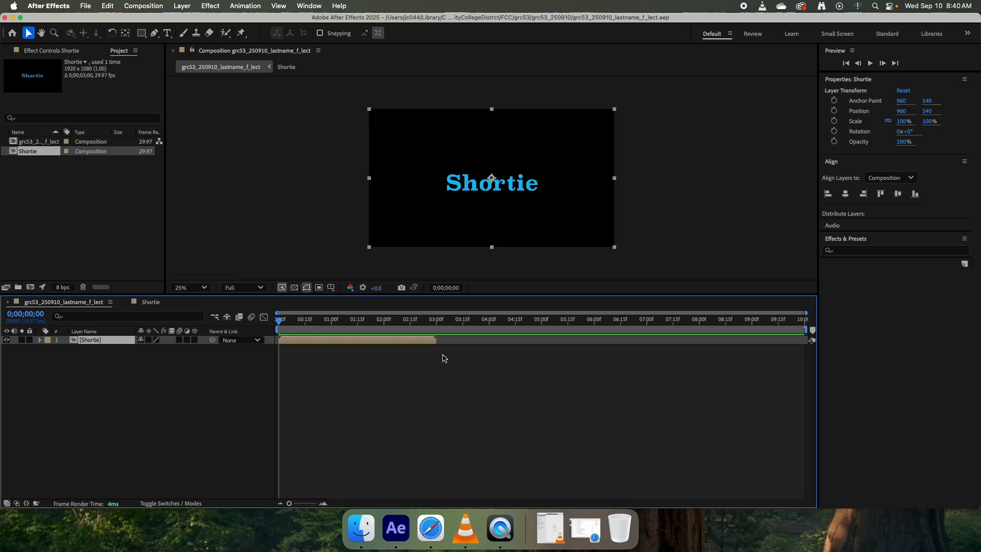
# - Enable Time Remapping on the Shortie layer and extend its end to the 10-second end of the composition
pyautogui.rightClick(345, 342)
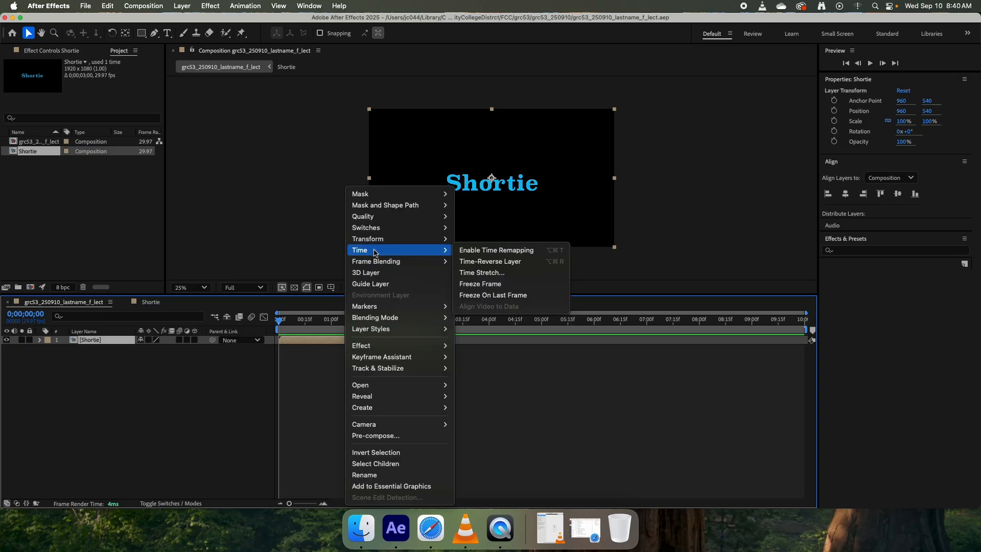
pyautogui.click(493, 250)
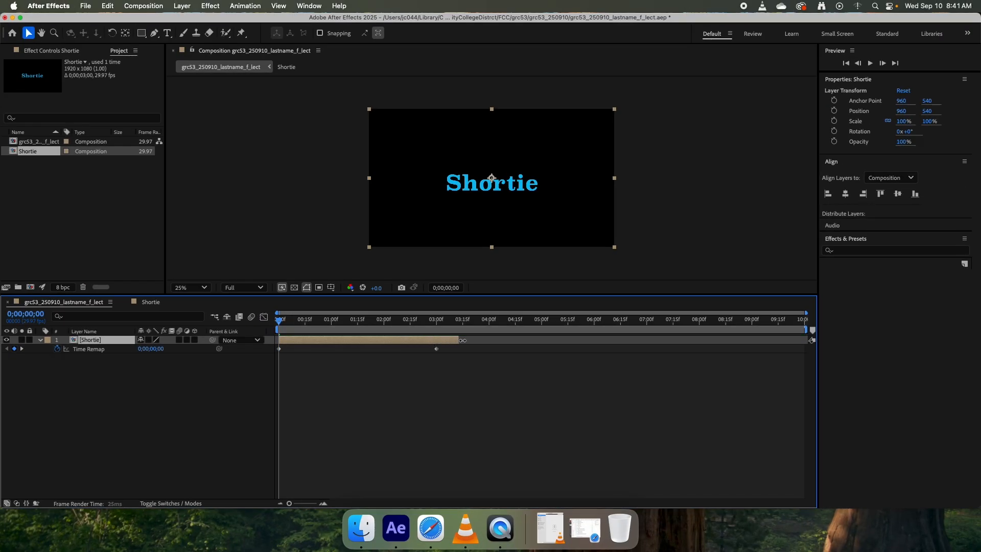
pyautogui.moveTo(433, 341); pyautogui.dragTo(803, 357)
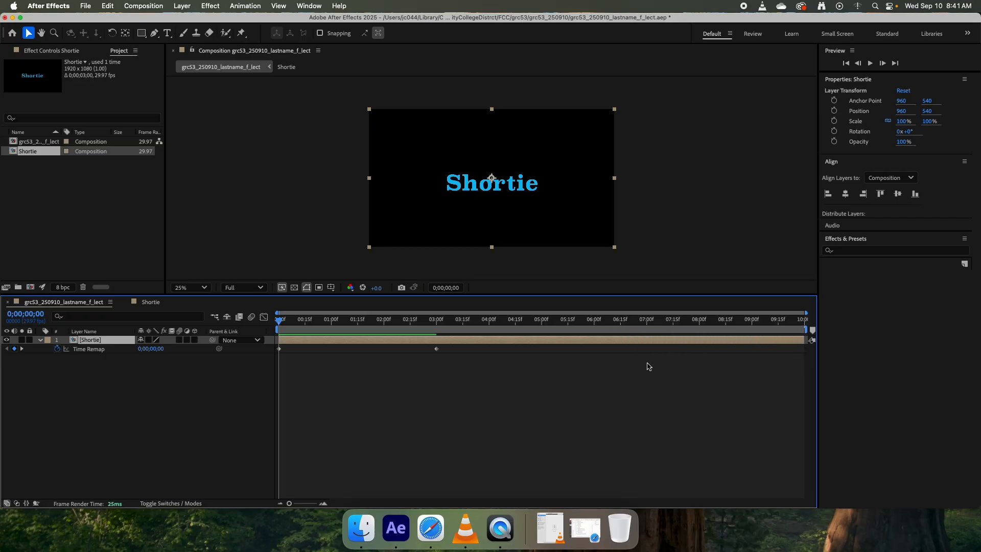
# - Preview the extended Shortie layer from 0;00;00;00 and return the current time to the start
pyautogui.click(427, 355)
pyautogui.press('space')
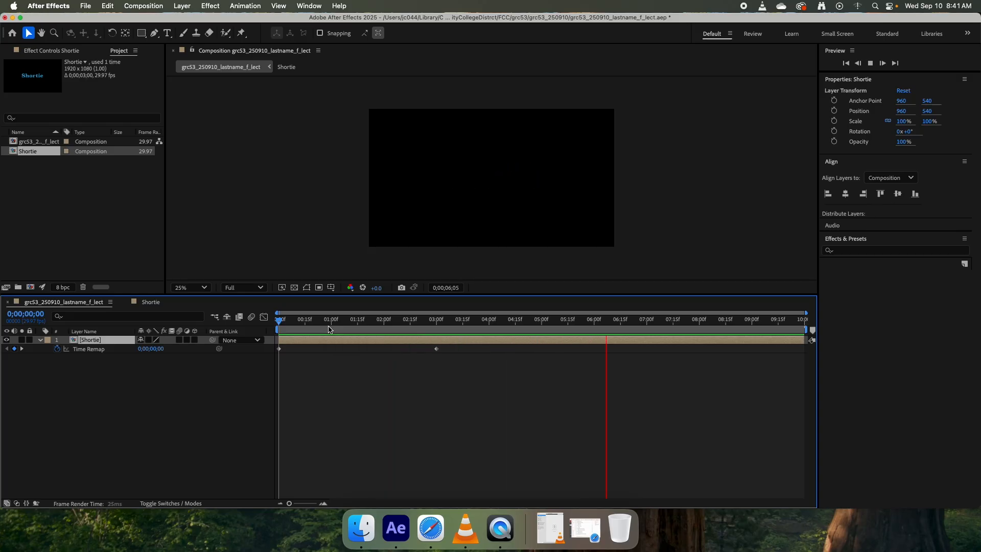
pyautogui.press('space')
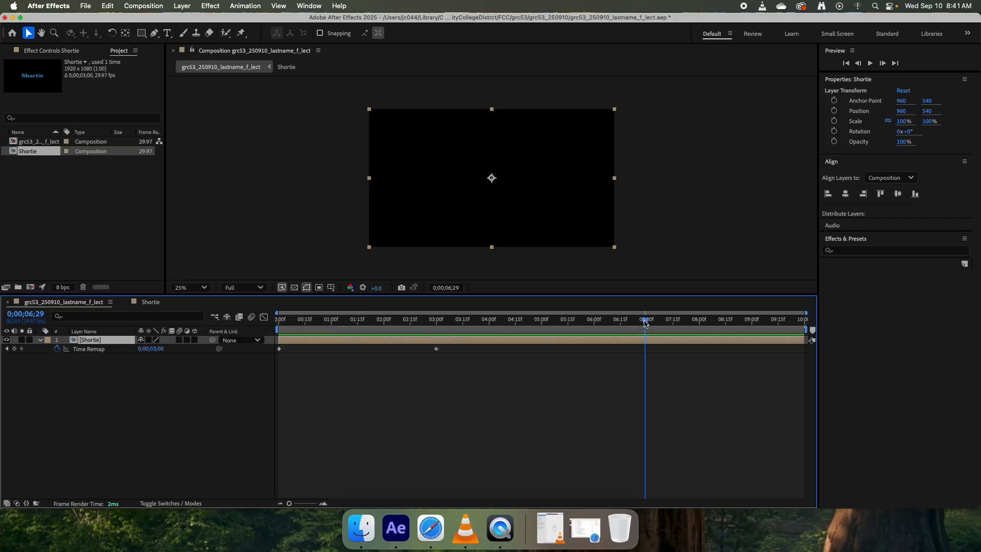
pyautogui.moveTo(645, 323); pyautogui.dragTo(276, 334)
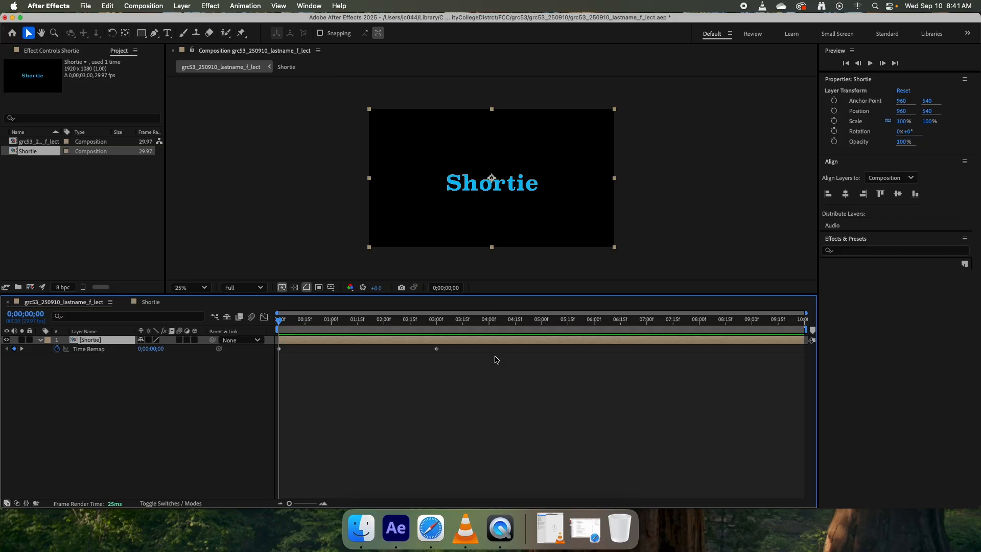
# - Add a loopOut() expression to the Shortie layer's Time Remap property
pyautogui.moveTo(280, 322)
pyautogui.mouseDown()
pyautogui.moveTo(771, 340)
pyautogui.moveTo(754, 322)
pyautogui.moveTo(276, 325)
pyautogui.mouseUp()
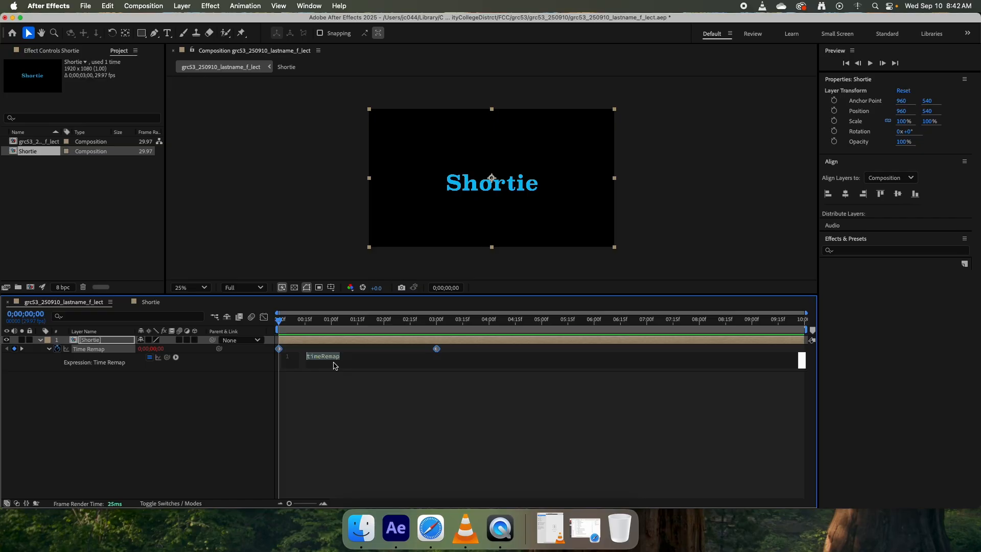
pyautogui.write('lo')
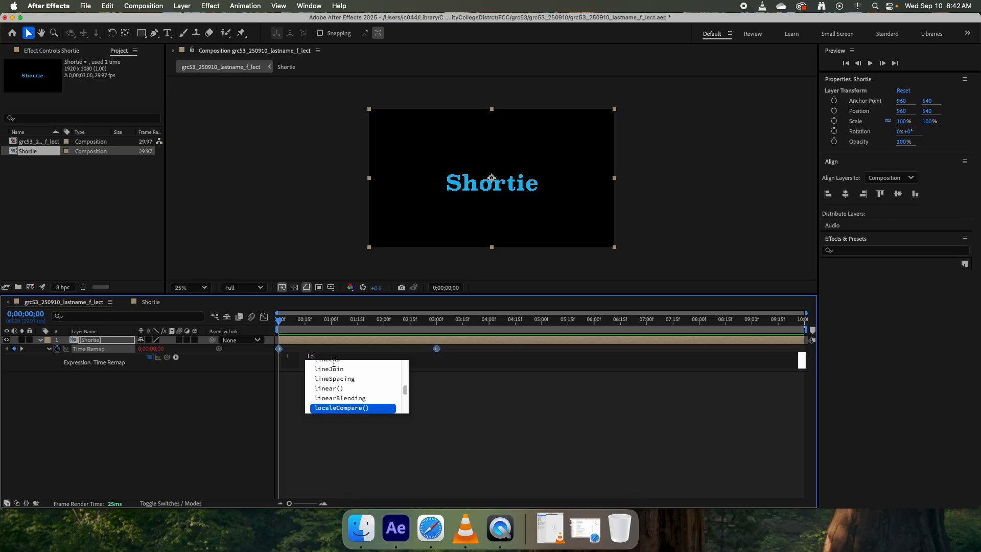
pyautogui.write('op')
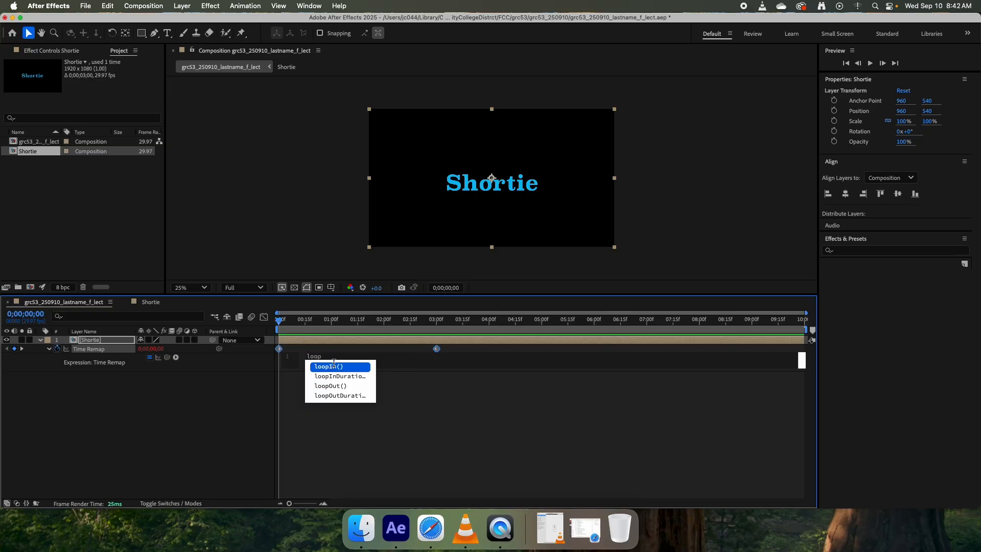
pyautogui.press('Down')
pyautogui.press('Down')
pyautogui.press('Return')
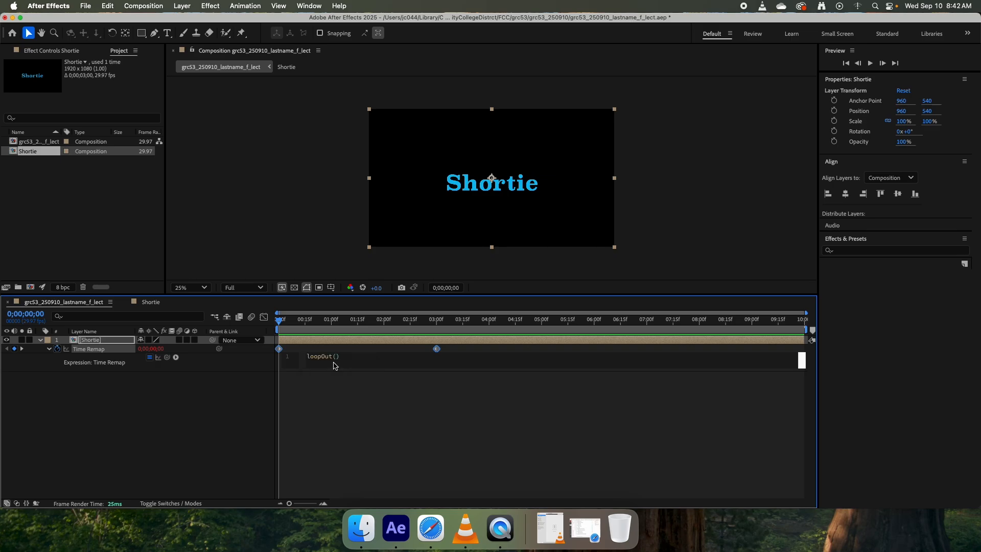
pyautogui.click(334, 361)
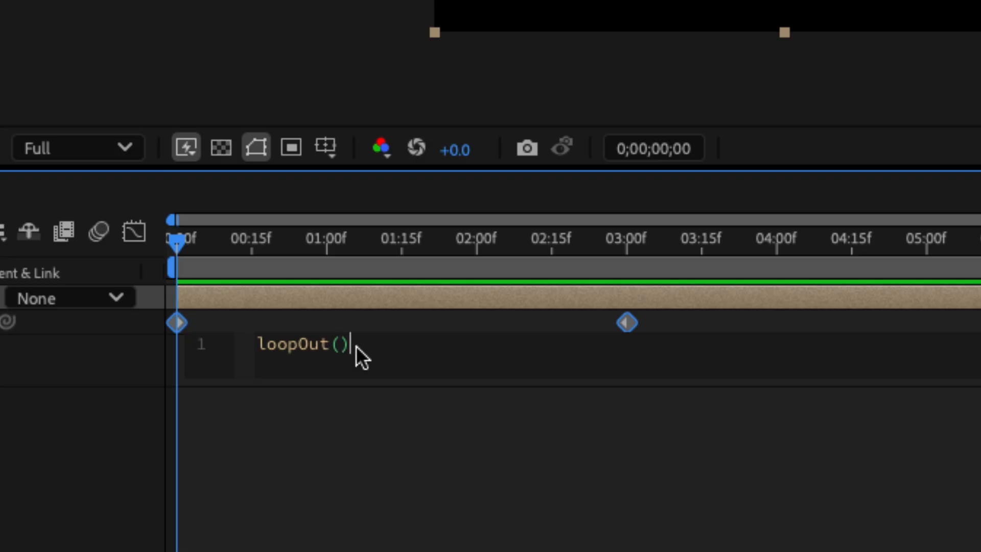
# - Re-enter the Time Remap expression as loopOut() using the suggested function, and apply it
pyautogui.moveTo(356, 345); pyautogui.dragTo(250, 344)
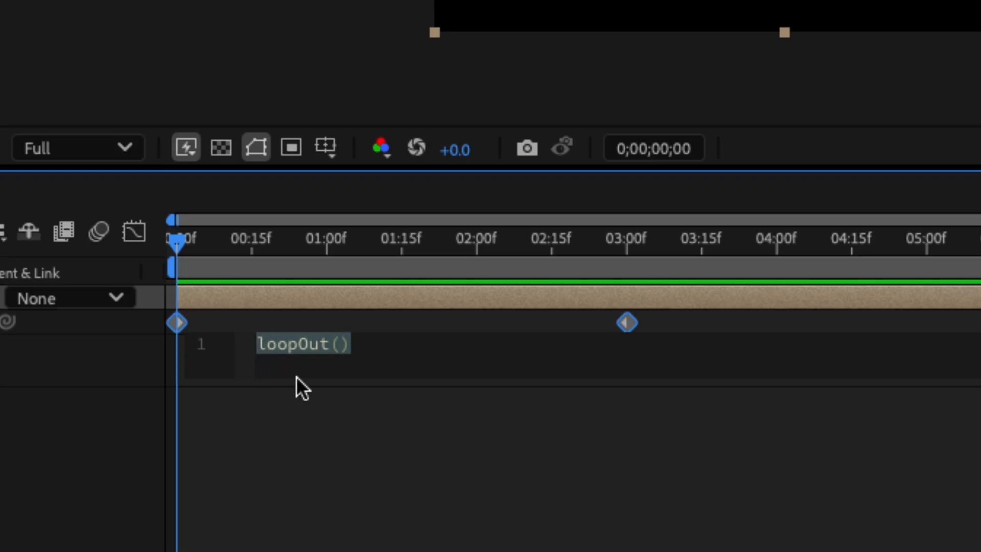
pyautogui.write('loop')
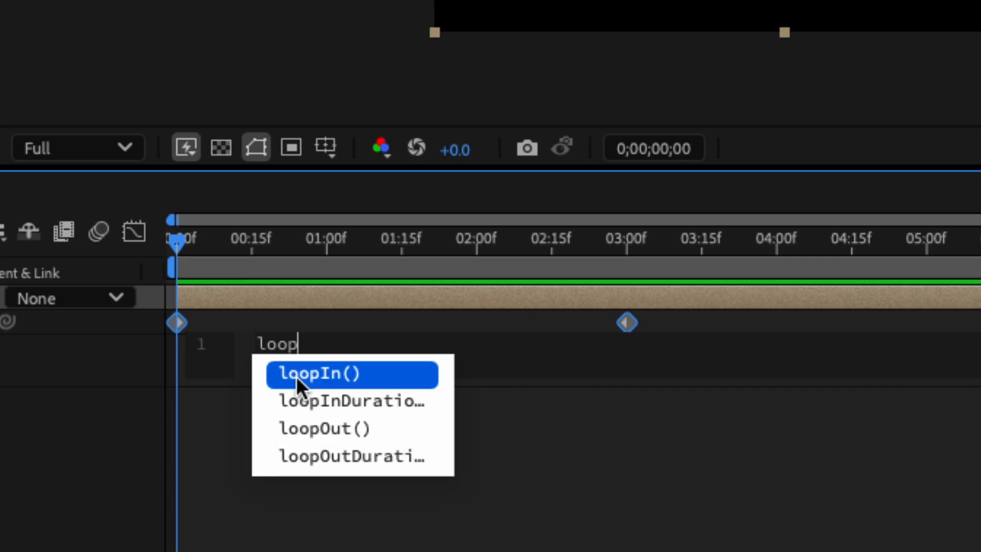
pyautogui.click(336, 425)
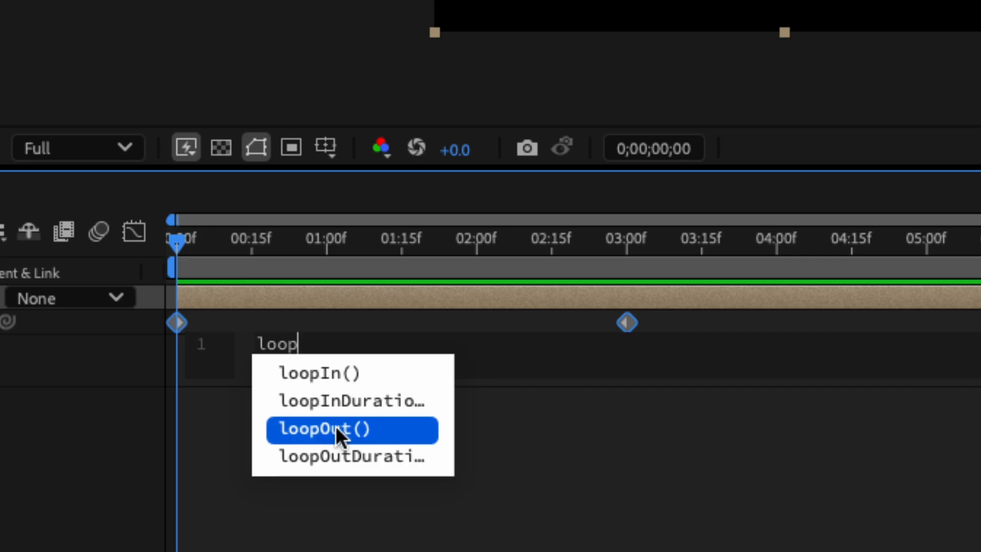
pyautogui.click(336, 425)
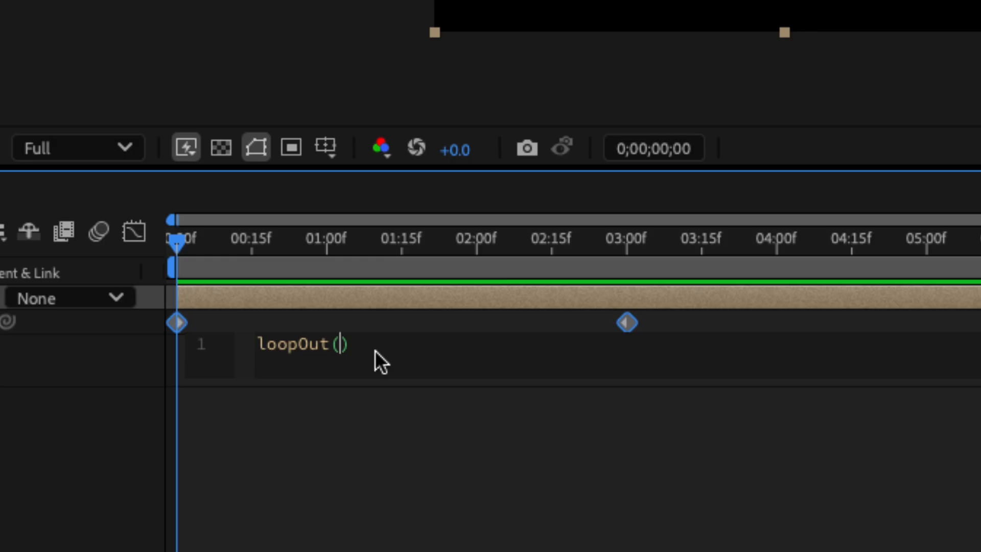
pyautogui.click(331, 421)
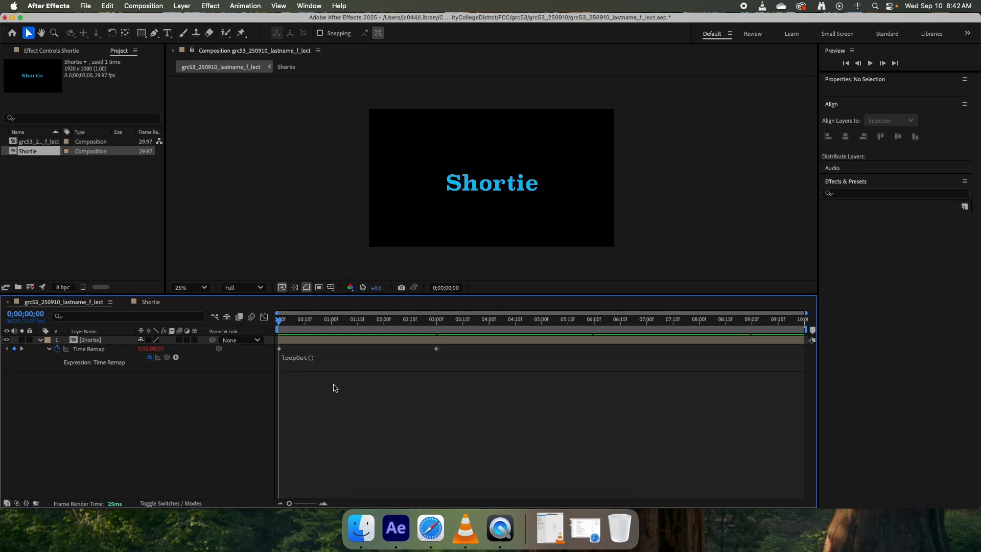
# - Preview the looping Shortie layer from 0;00;00;00 and scrub back to 0;00;03;26
pyautogui.press('space')
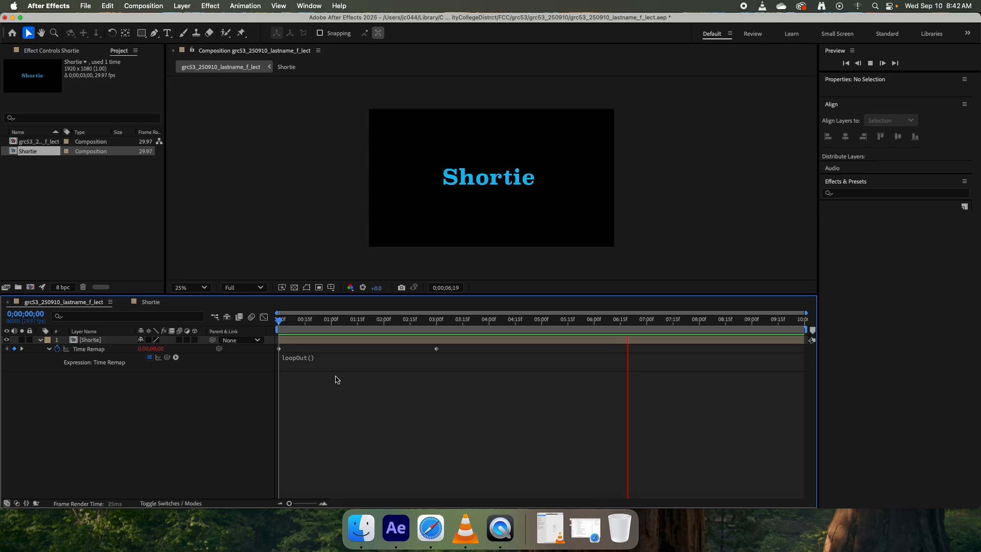
pyautogui.press('space')
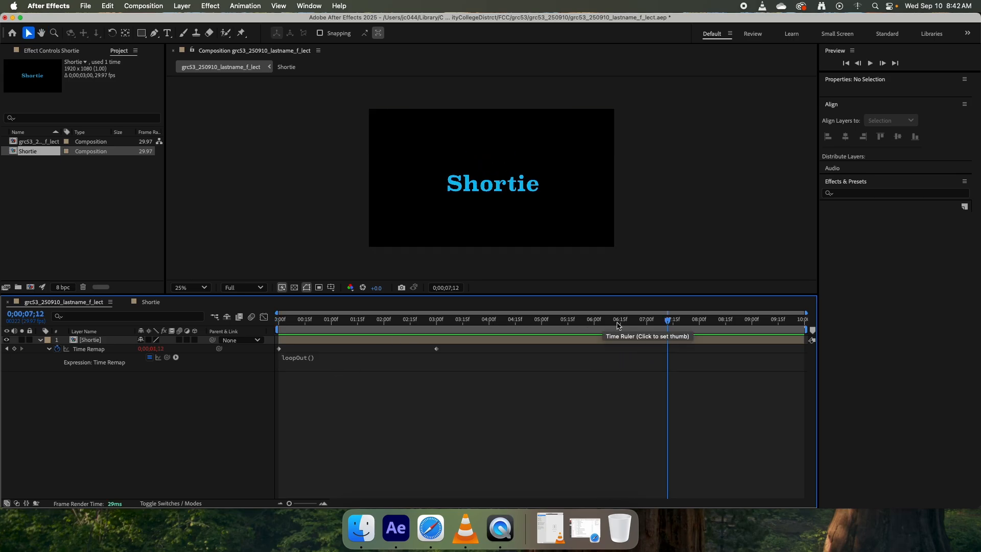
pyautogui.moveTo(662, 321); pyautogui.dragTo(483, 342)
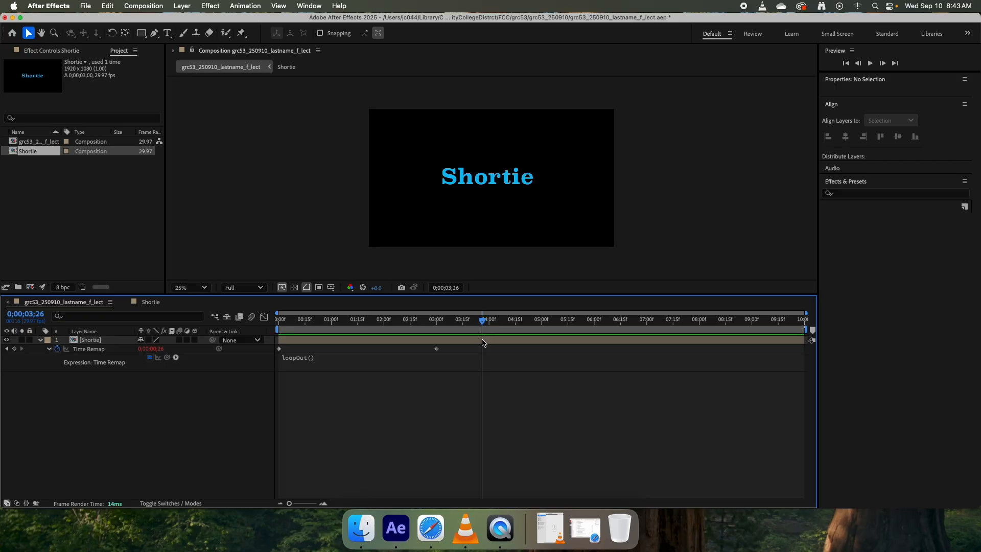
# - Remove the Shortie layer's Time Remap expression and add it back as loopOut() using the suggested function
pyautogui.click(315, 342)
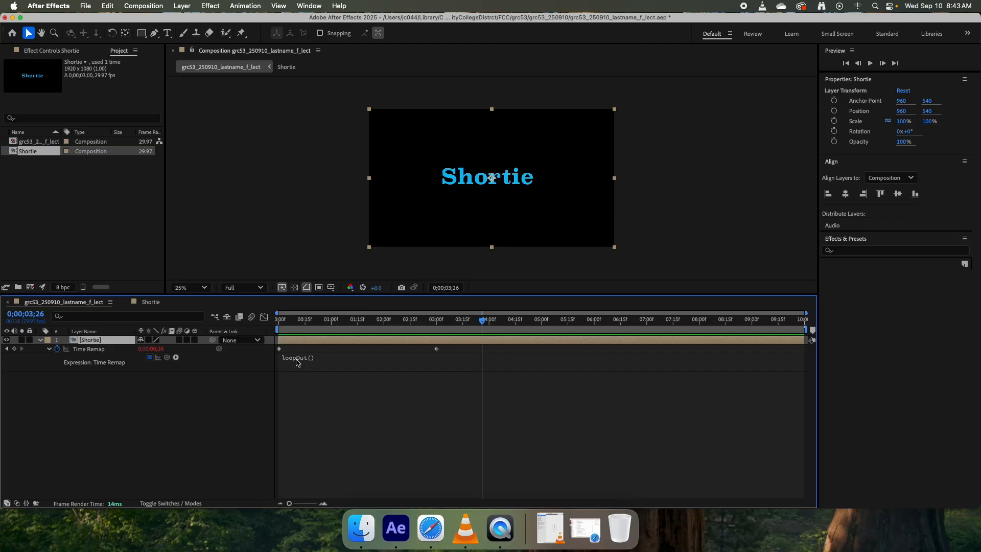
pyautogui.keyDown('alt'); pyautogui.click(58, 351); pyautogui.keyUp('alt')
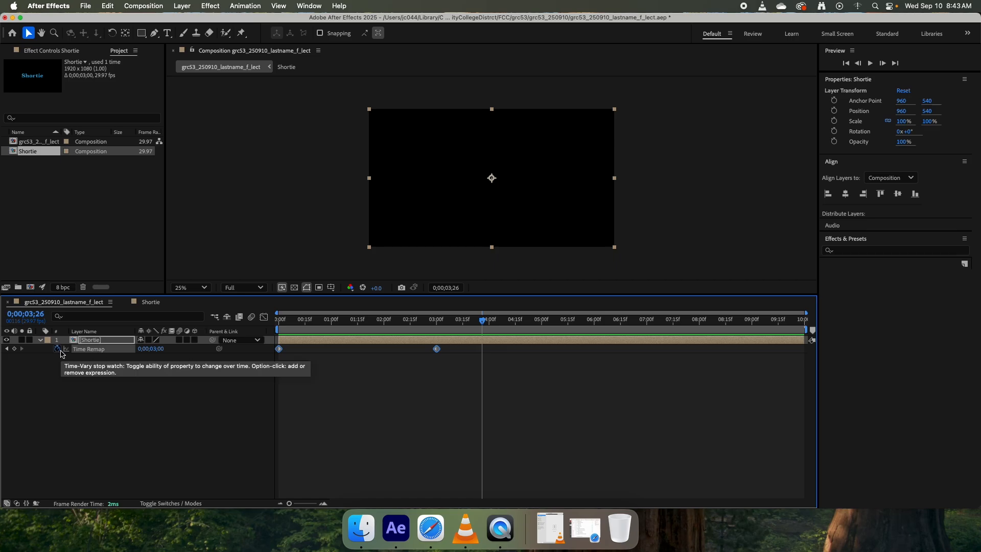
pyautogui.keyDown('alt'); pyautogui.click(60, 351); pyautogui.keyUp('alt')
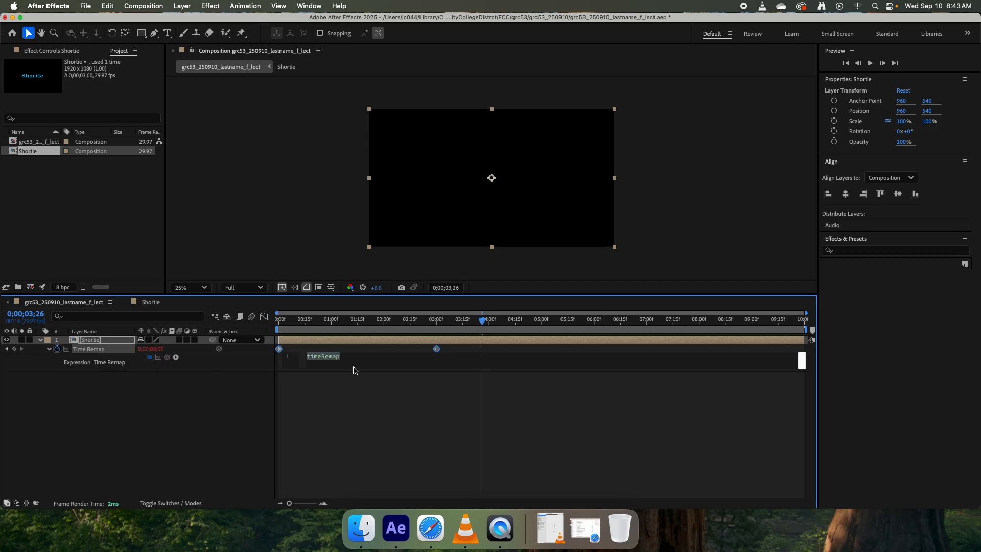
pyautogui.write('loop')
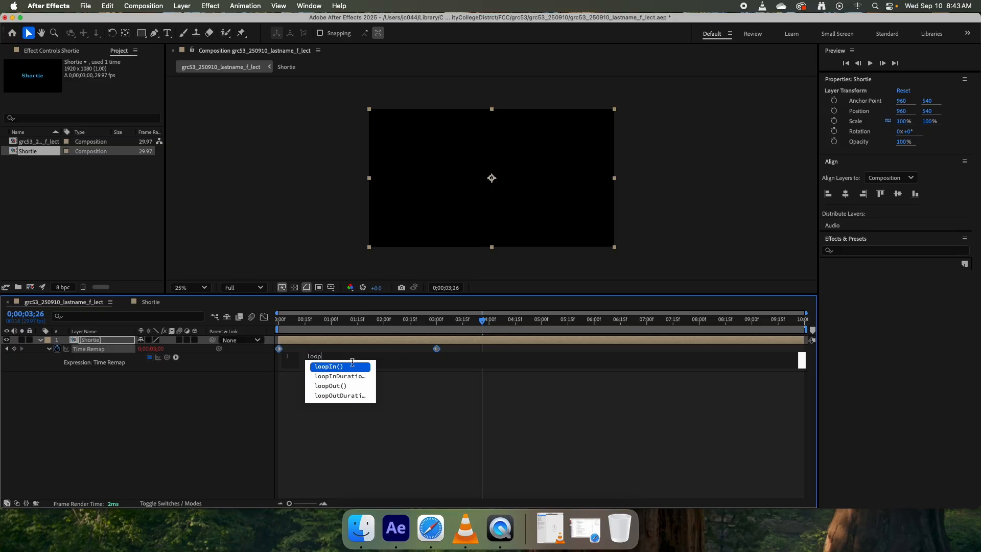
pyautogui.press('Down')
pyautogui.press('Down')
pyautogui.press('Return')
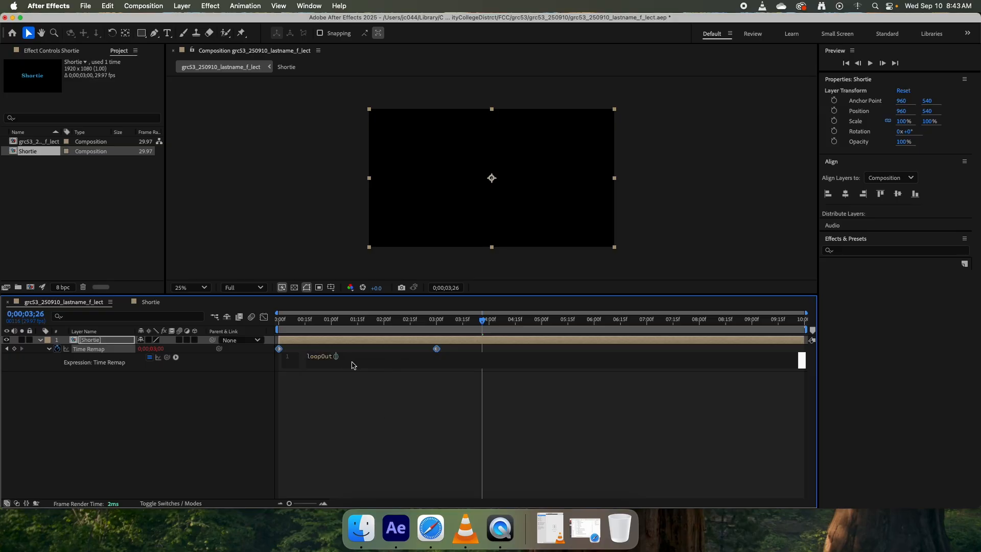
pyautogui.click(352, 416)
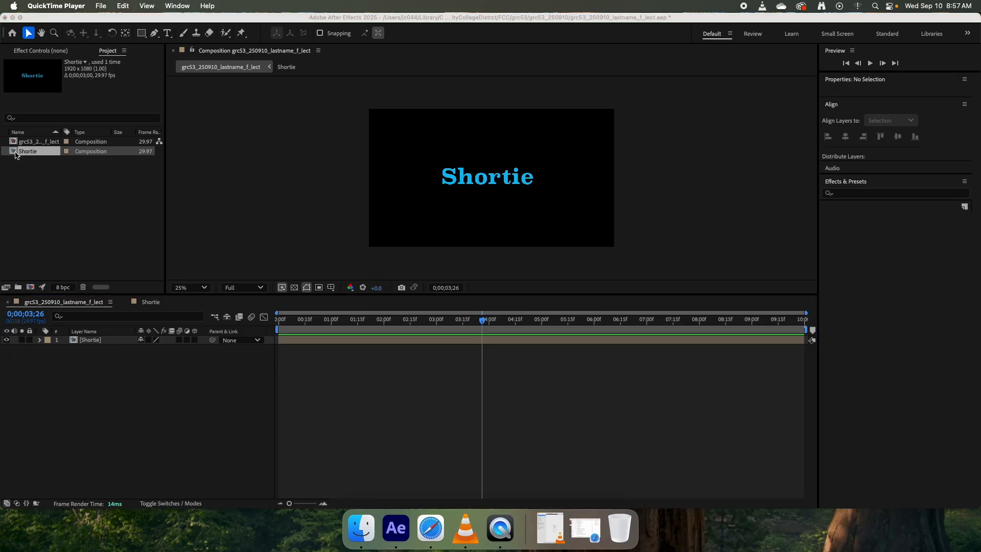
# - Add three more instances of the Shortie composition beneath the looping layer in the main composition
pyautogui.click(18, 153)
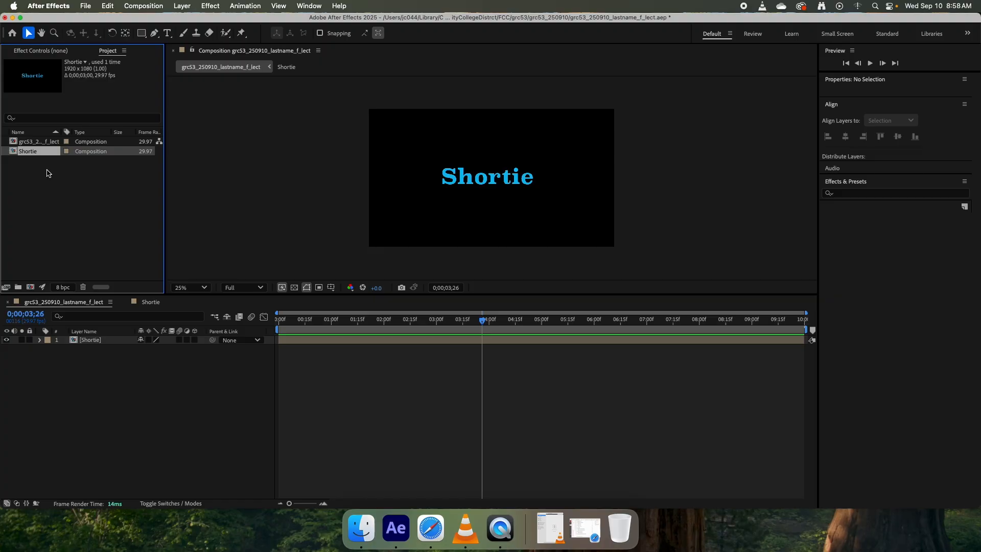
pyautogui.moveTo(18, 157); pyautogui.dragTo(92, 354)
pyautogui.moveTo(20, 156); pyautogui.dragTo(99, 351)
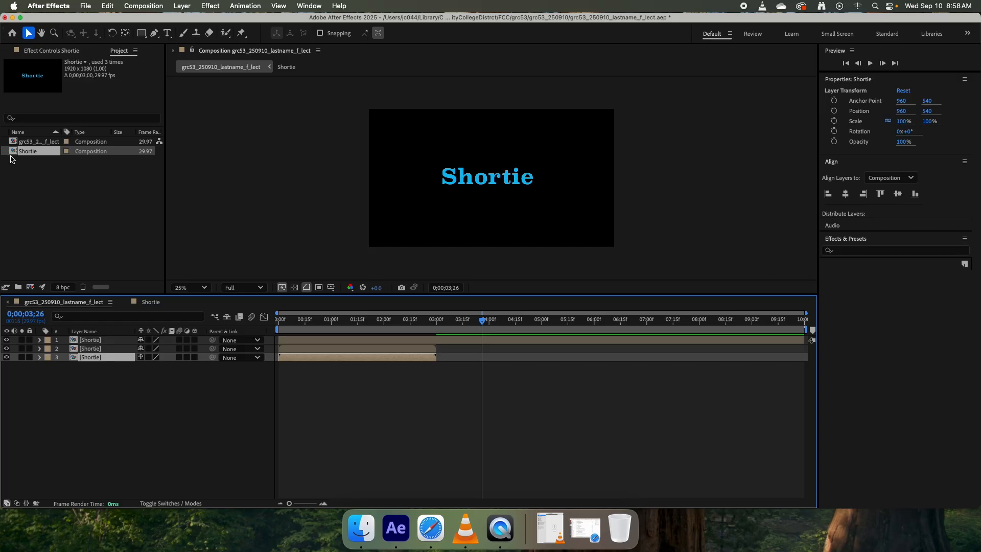
pyautogui.moveTo(13, 153); pyautogui.dragTo(100, 369)
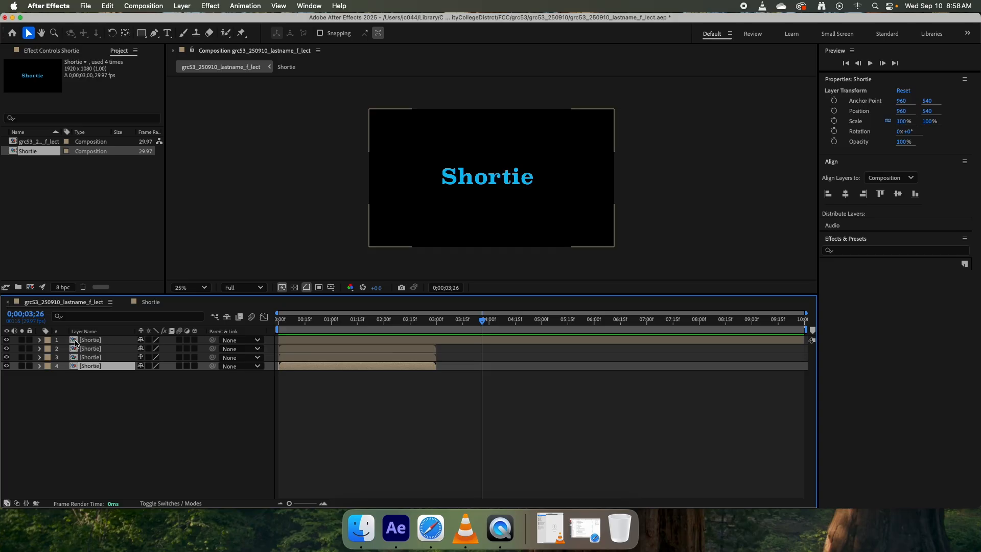
# - Rename the time-remapped Shortie layer in the main composition as Shortie Loop
pyautogui.click(99, 341)
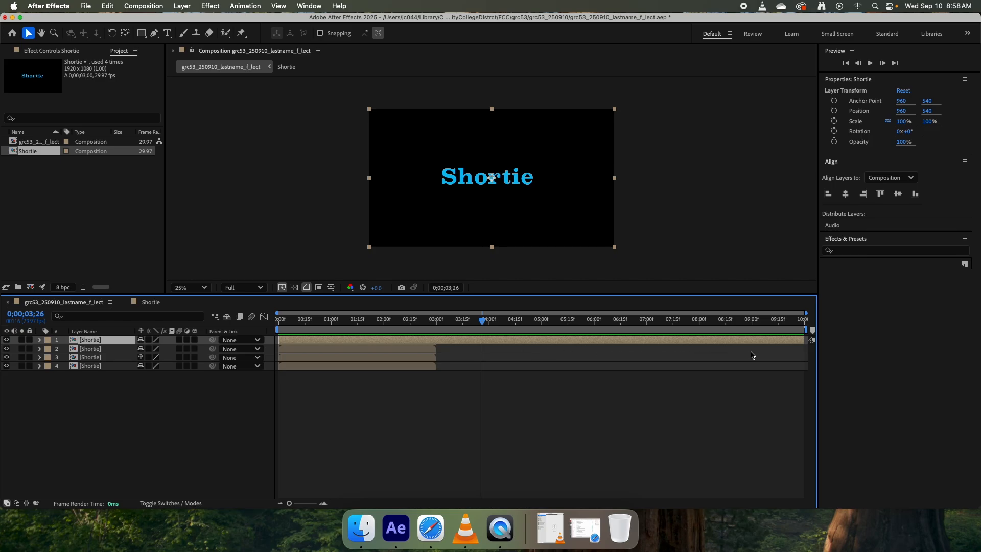
pyautogui.rightClick(95, 346)
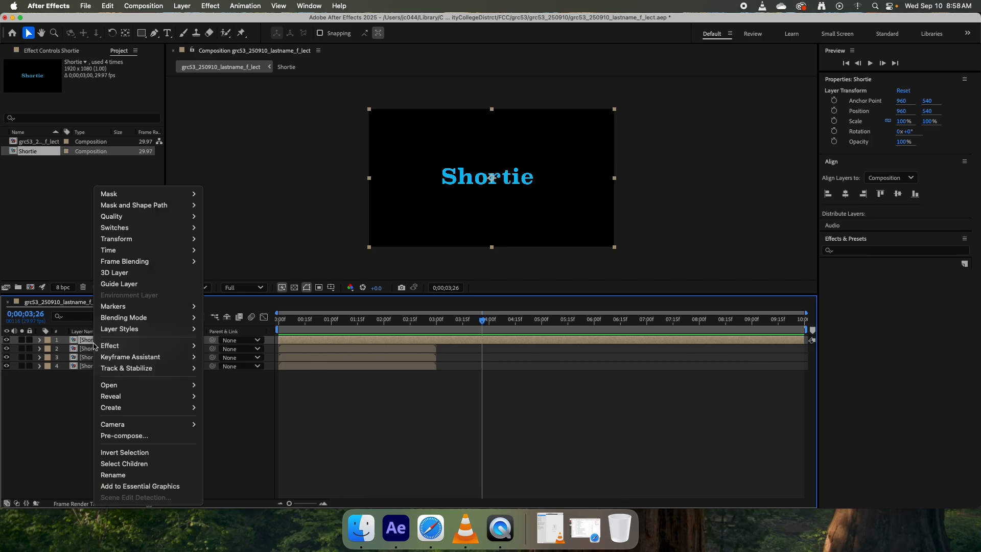
pyautogui.click(123, 474)
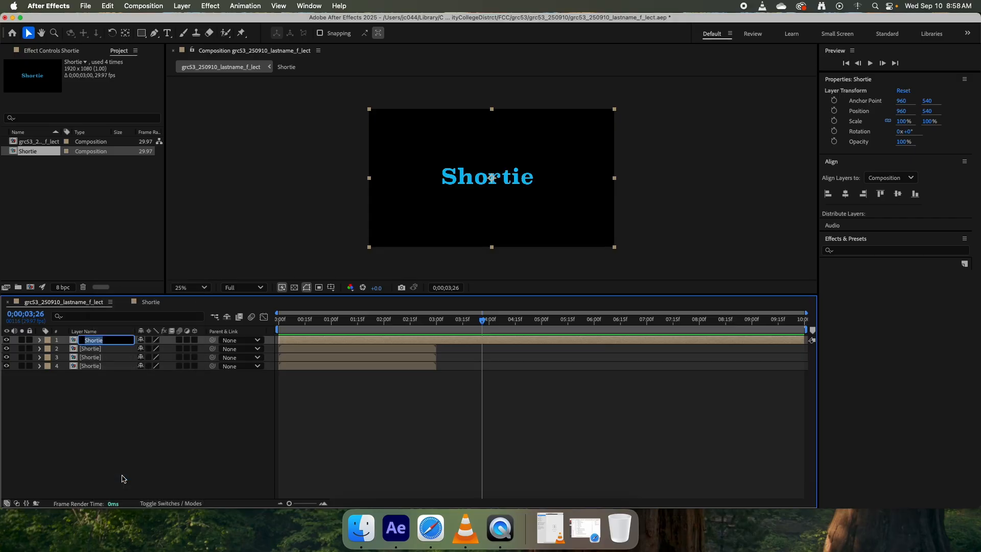
pyautogui.press('Right')
pyautogui.write('Loo')
pyautogui.press('Return')
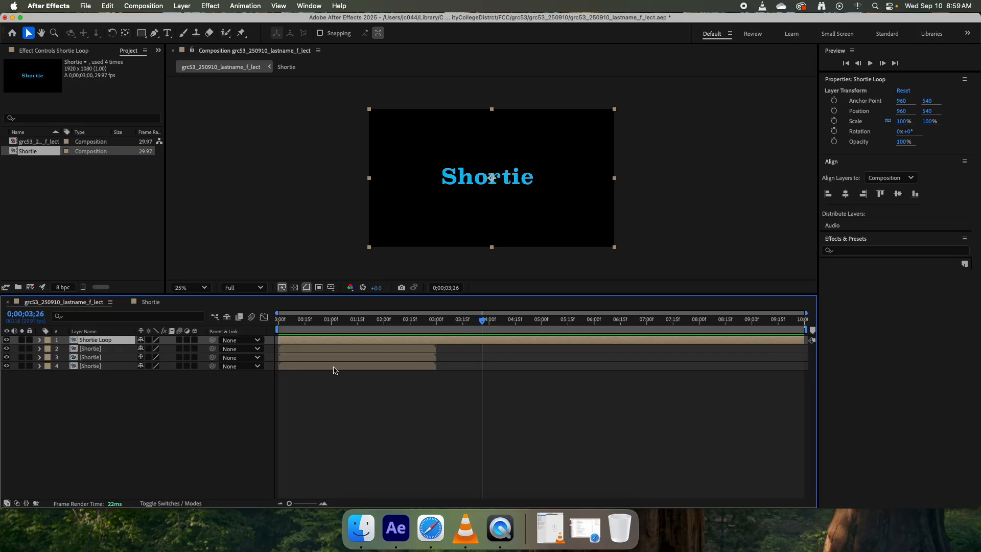
# - Stagger the three short Shortie layers in time, starting layer 2 at about 2 s, layer 3 at about 4 s 15 f and layer 4 at about 7 s
pyautogui.moveTo(317, 369); pyautogui.dragTo(685, 368)
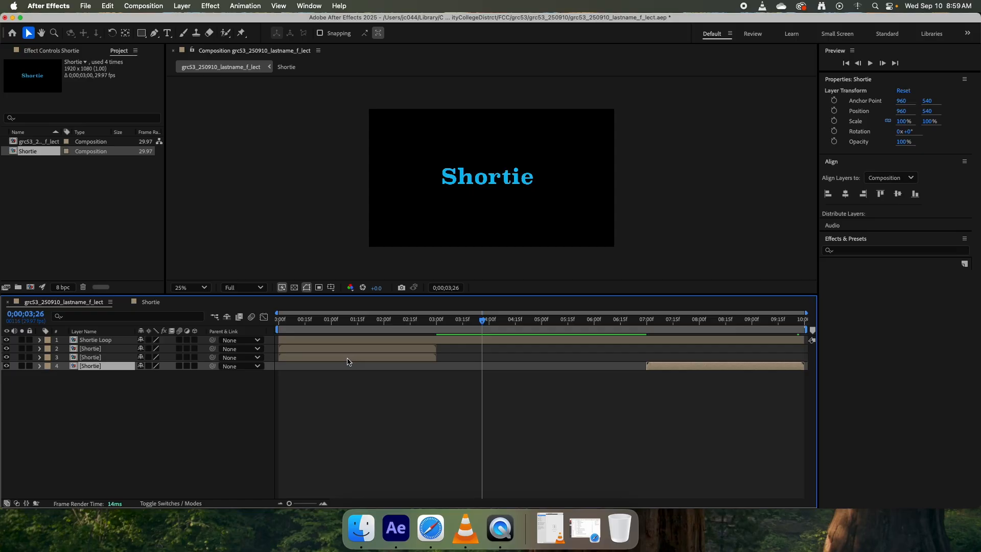
pyautogui.moveTo(333, 361); pyautogui.dragTo(599, 356)
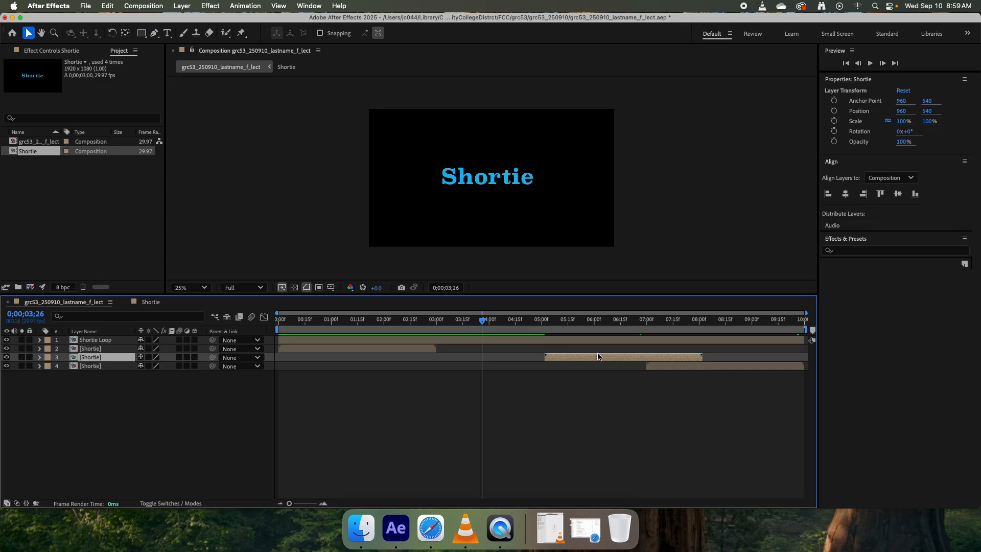
pyautogui.moveTo(322, 349); pyautogui.dragTo(482, 349)
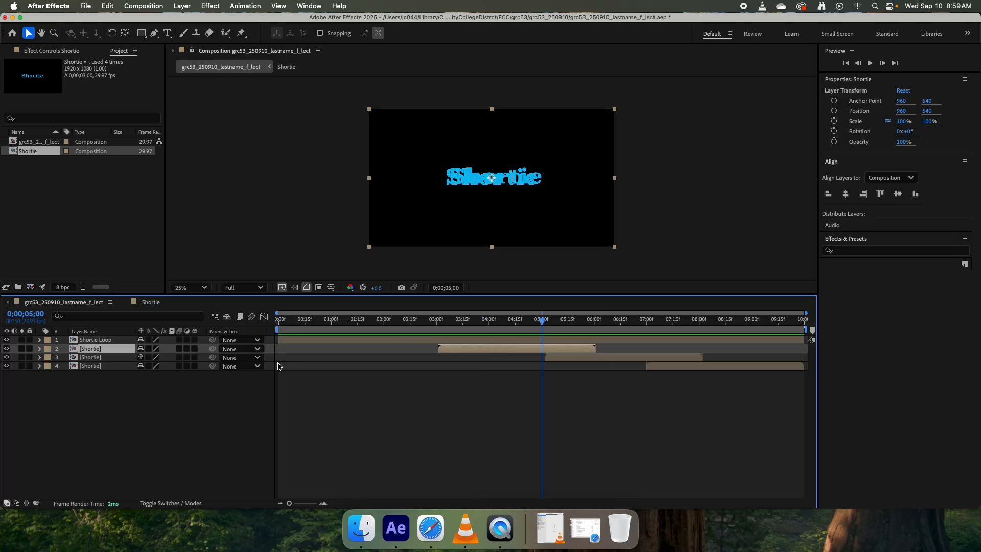
pyautogui.moveTo(508, 351); pyautogui.dragTo(454, 351)
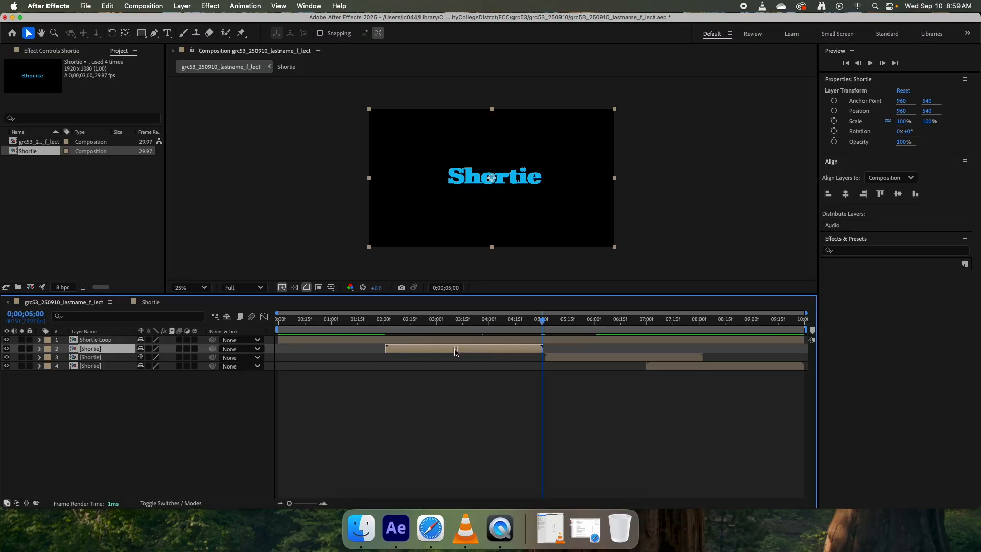
pyautogui.moveTo(590, 359); pyautogui.dragTo(562, 361)
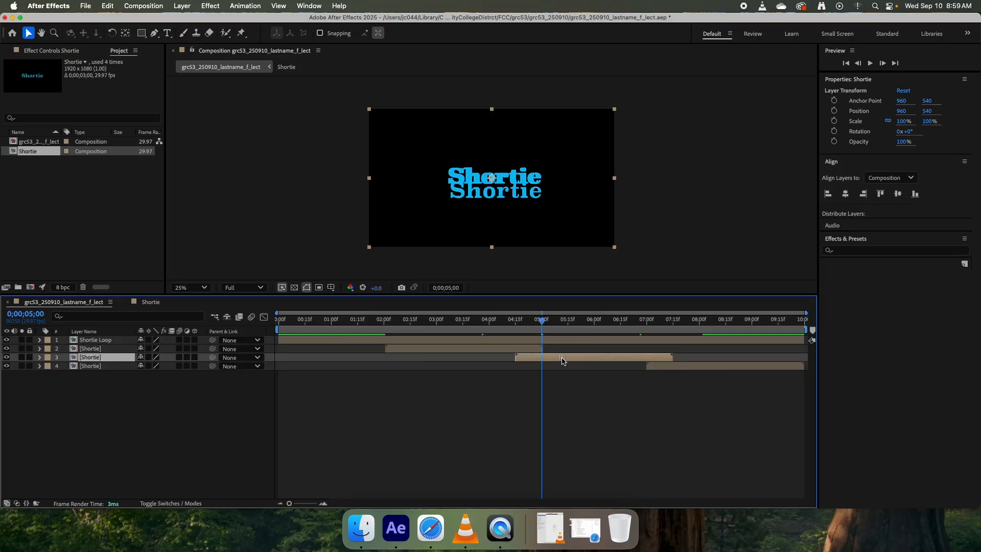
pyautogui.click(569, 401)
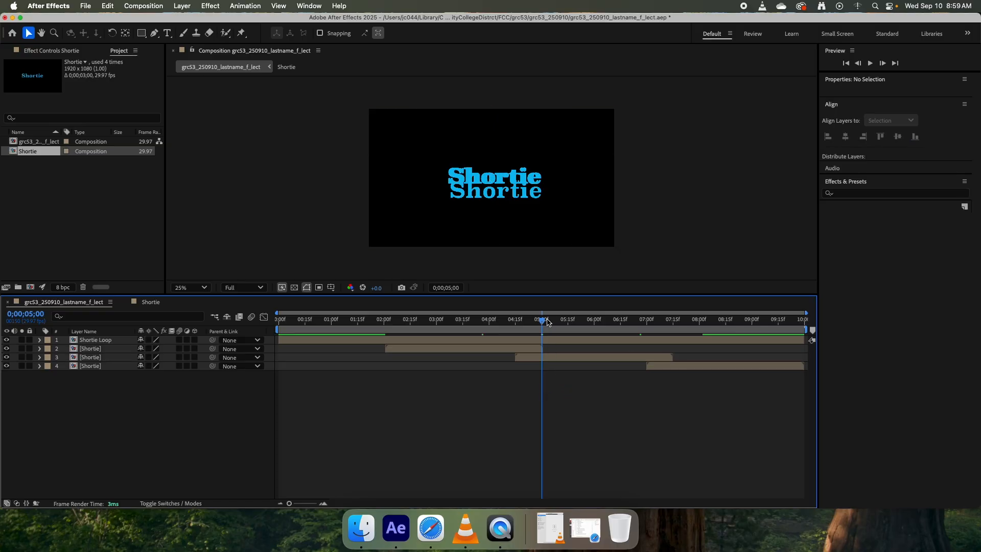
# - Return the main composition's current time to 0;00;00;00 and save the project
pyautogui.moveTo(543, 321); pyautogui.dragTo(268, 356)
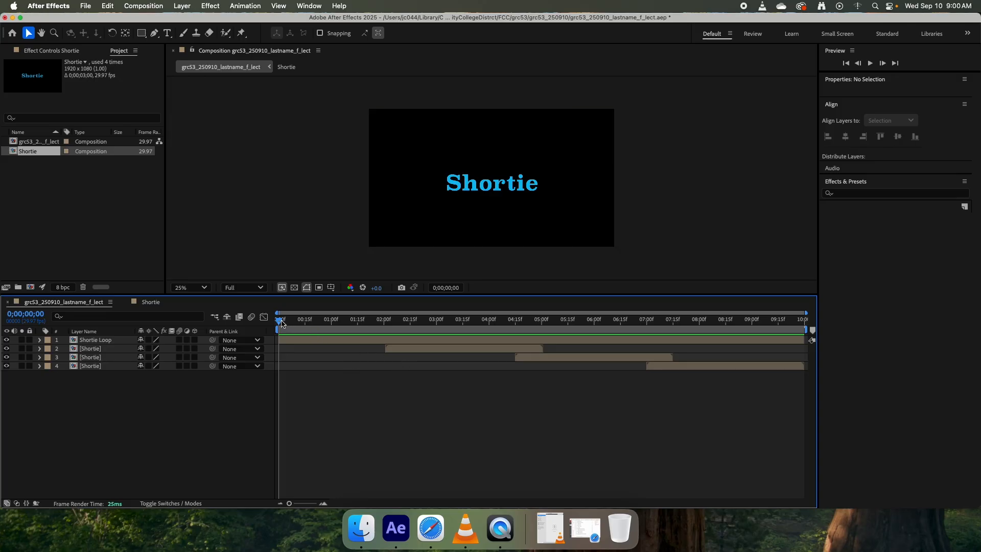
pyautogui.moveTo(282, 323); pyautogui.dragTo(271, 371)
pyautogui.press('super+s')
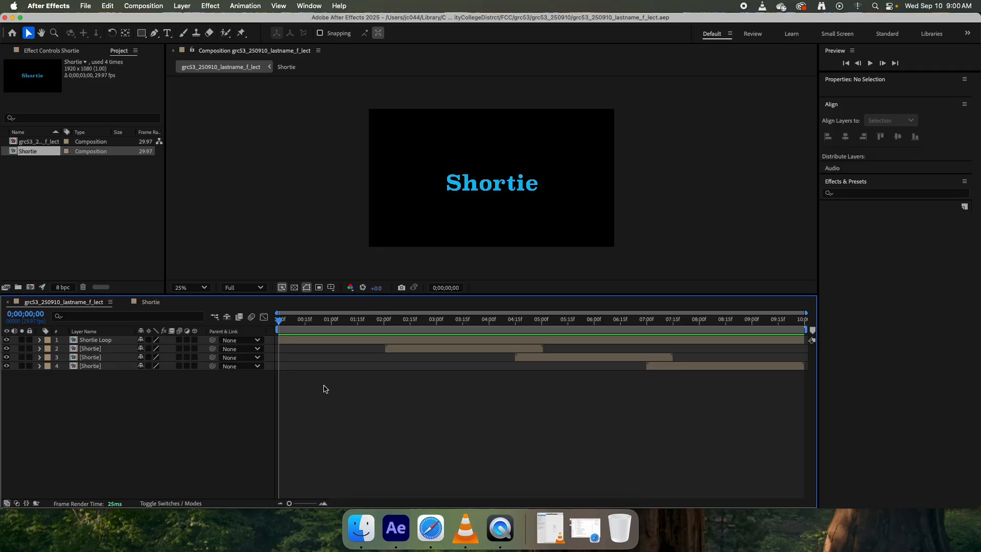
# - Remove the wiggle(10,100) expression from the text layer's Position in the Shortie composition and preview the result
pyautogui.click(153, 302)
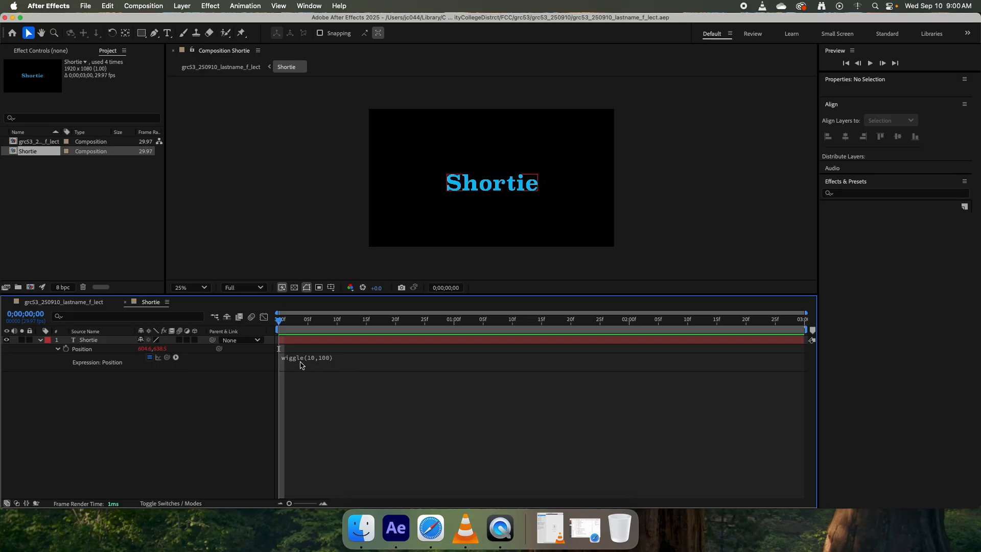
pyautogui.click(66, 304)
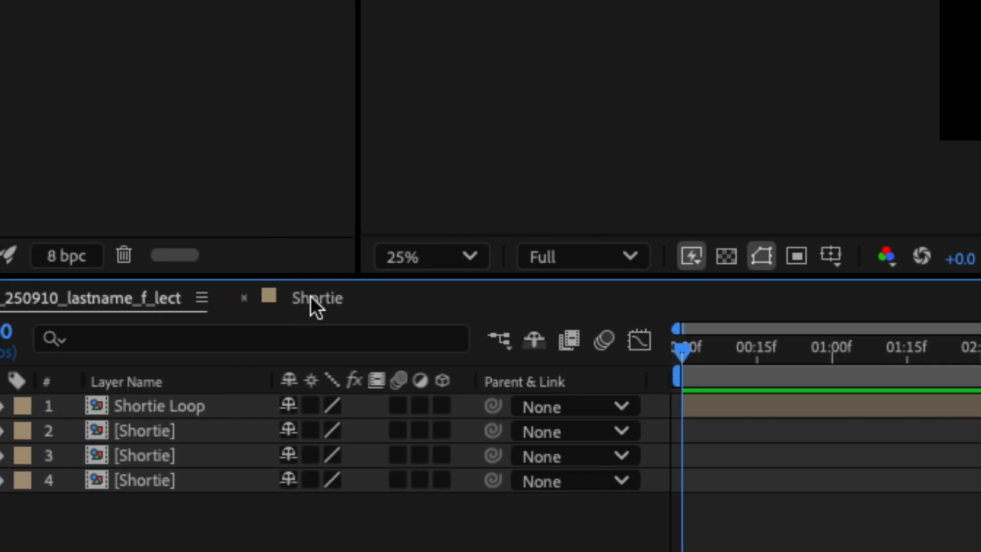
pyautogui.click(313, 302)
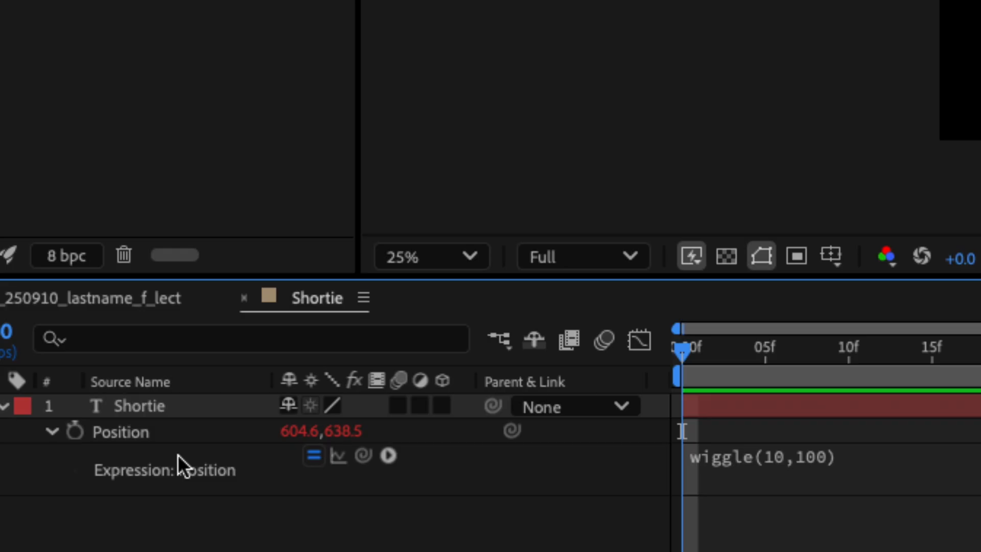
pyautogui.keyDown('alt'); pyautogui.click(74, 432); pyautogui.keyUp('alt')
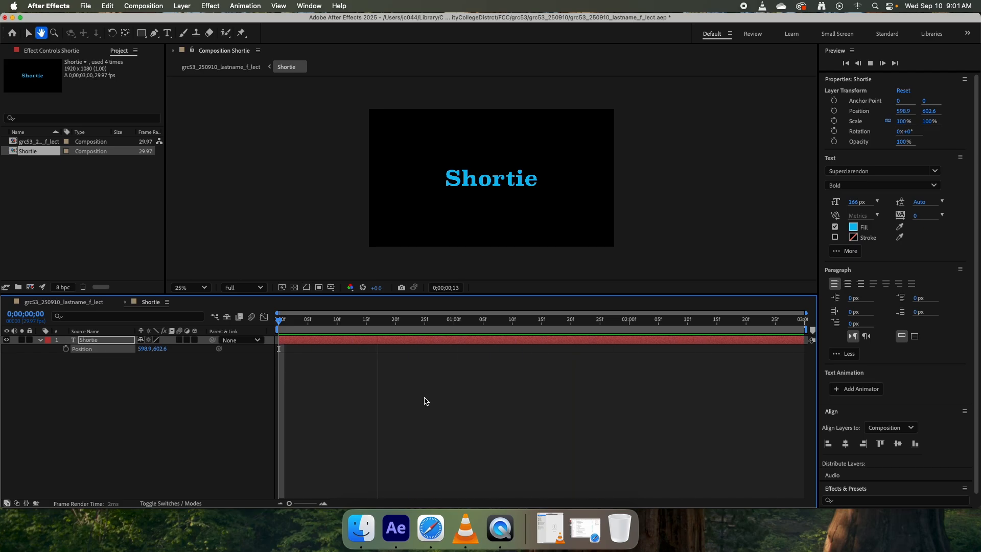
pyautogui.press('space')
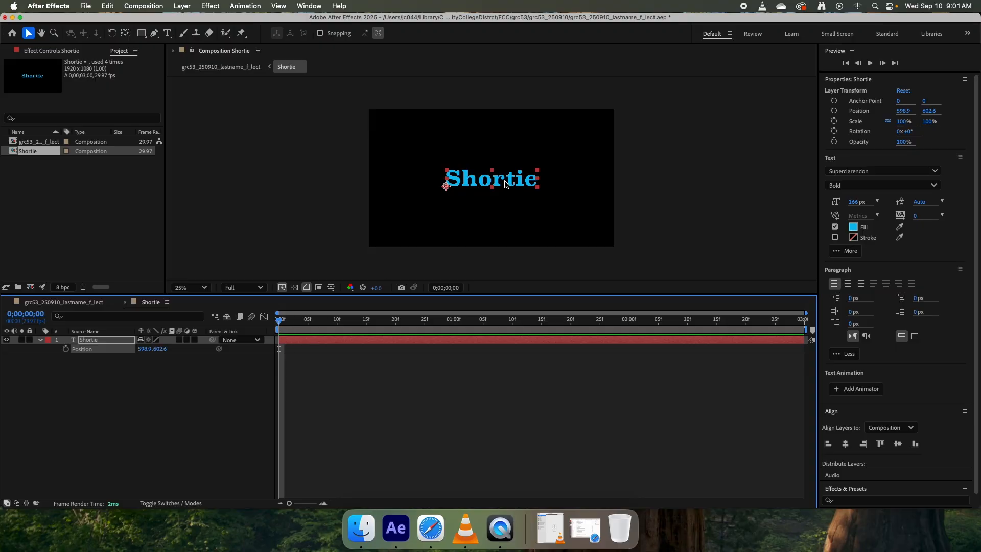
# - Keyframe the Shortie text's Position from about 6.9, 574.6 at 0;00;00;00 to about 1182.9, 574.6 at 0;00;02;29
pyautogui.moveTo(507, 182); pyautogui.dragTo(431, 178)
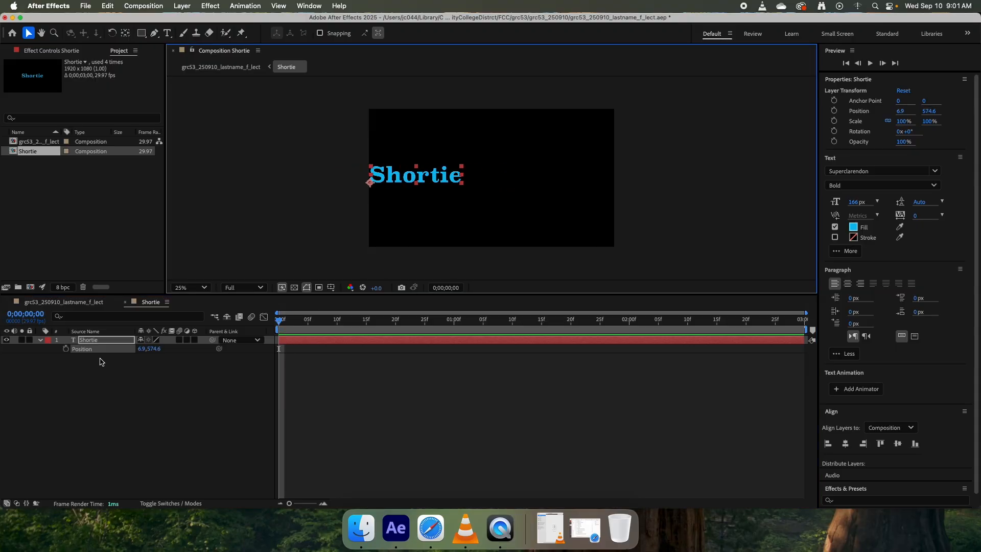
pyautogui.click(66, 349)
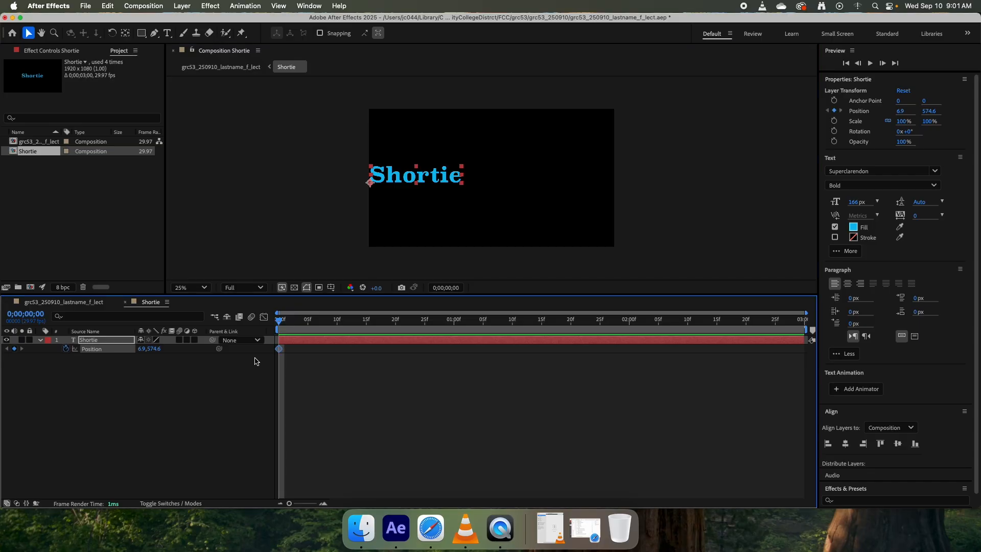
pyautogui.press('End')
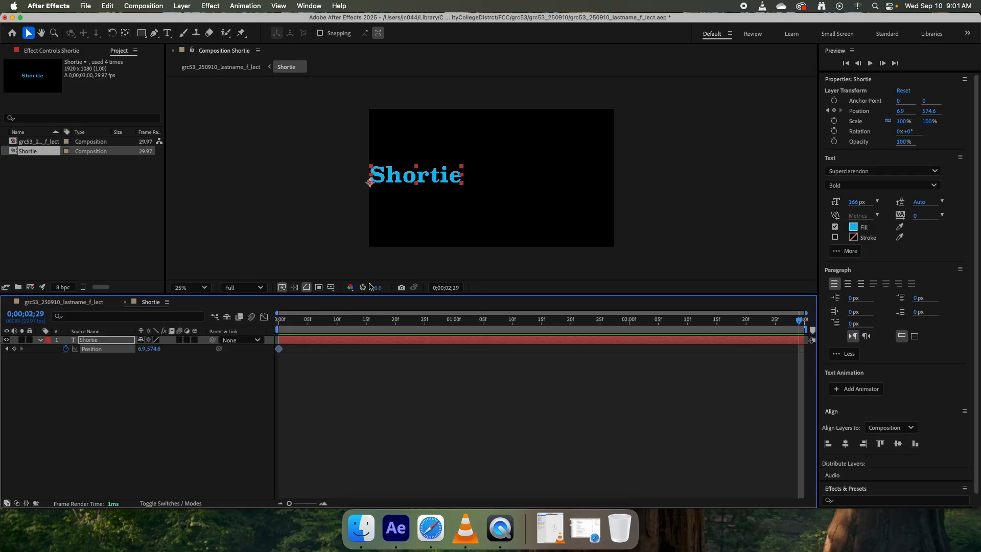
pyautogui.click(401, 181)
pyautogui.moveTo(401, 181); pyautogui.dragTo(547, 181)
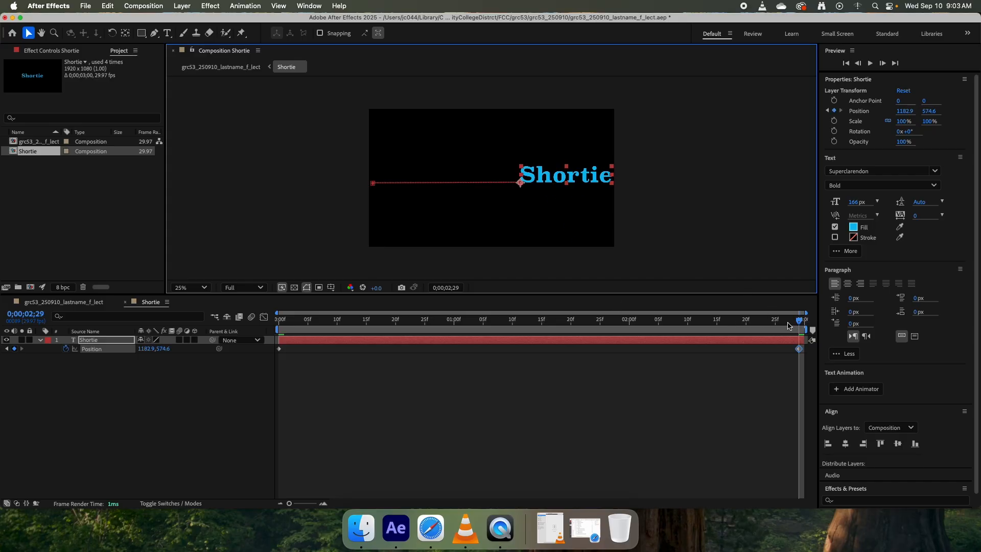
pyautogui.moveTo(799, 320)
pyautogui.mouseDown()
pyautogui.moveTo(226, 322)
pyautogui.moveTo(806, 320)
pyautogui.mouseUp()
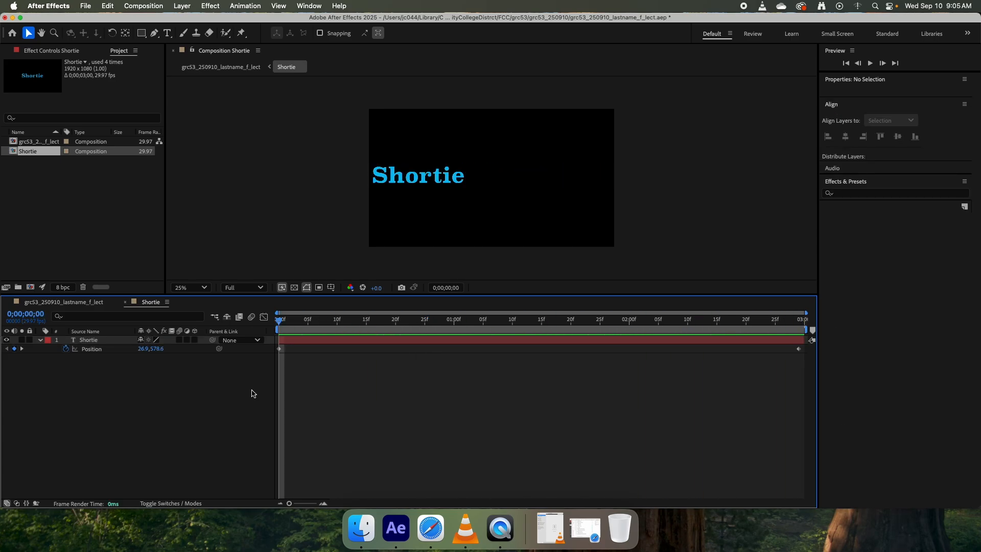
# - Preview the main composition from 0;00;00;00 with the staggered Shortie layers and select the layer 3 instance
pyautogui.click(70, 303)
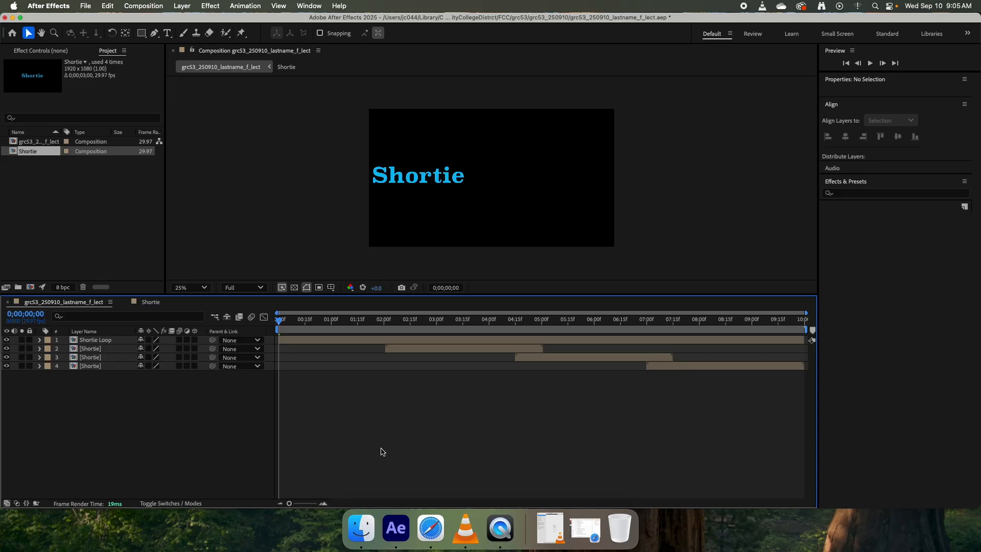
pyautogui.press('space')
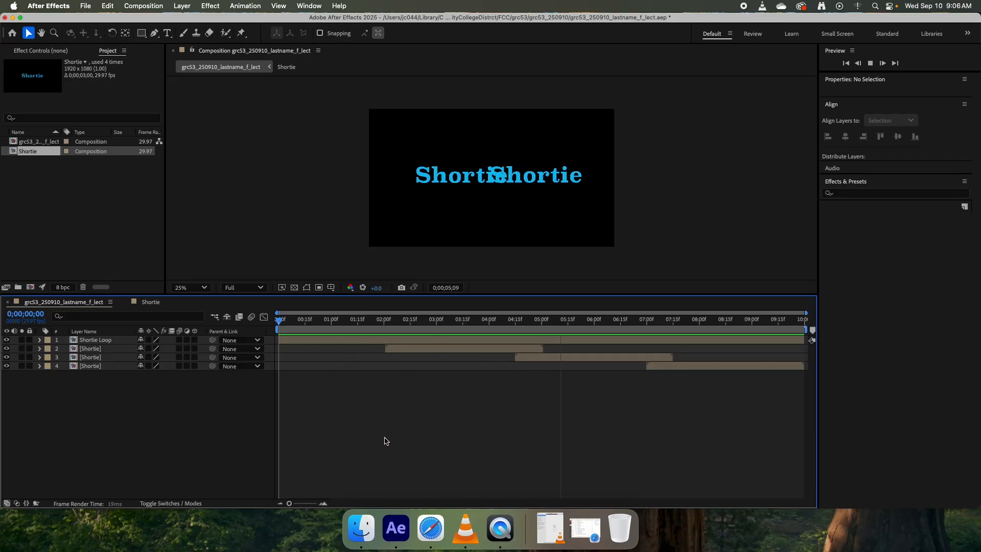
pyautogui.press('space')
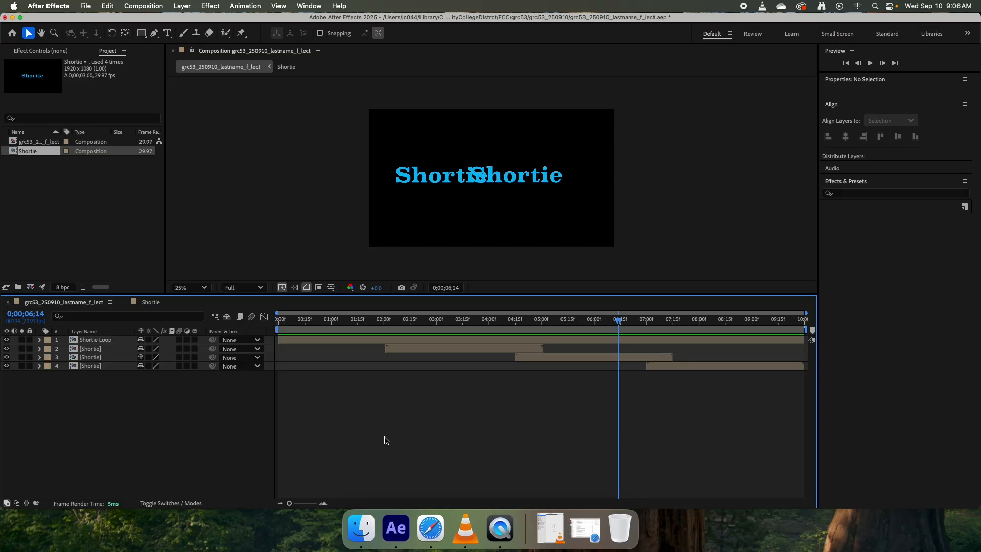
pyautogui.click(557, 360)
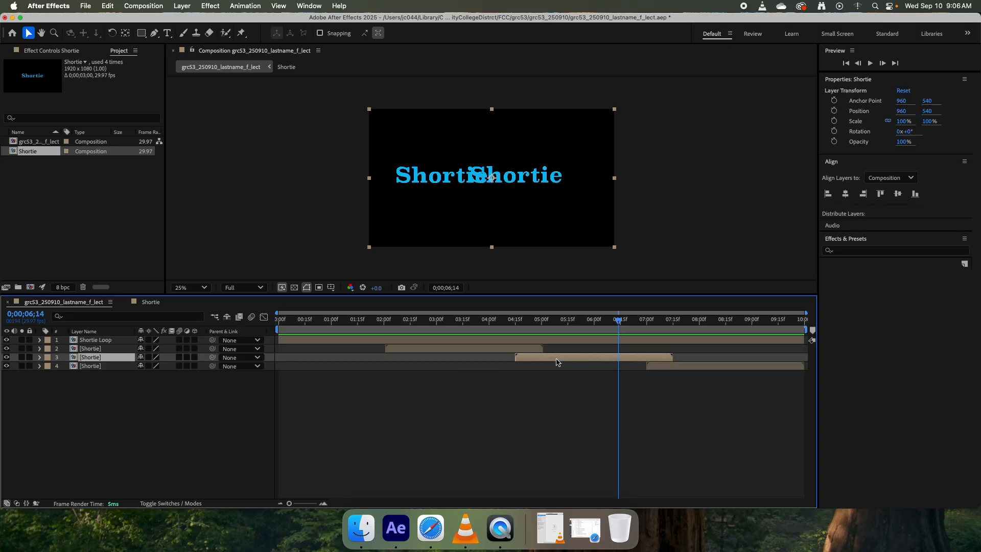
# - Hide the Shortie Loop layer and the layer 3 Shortie instance in the main composition, leaving layers 2 and 4 visible
pyautogui.click(6, 357)
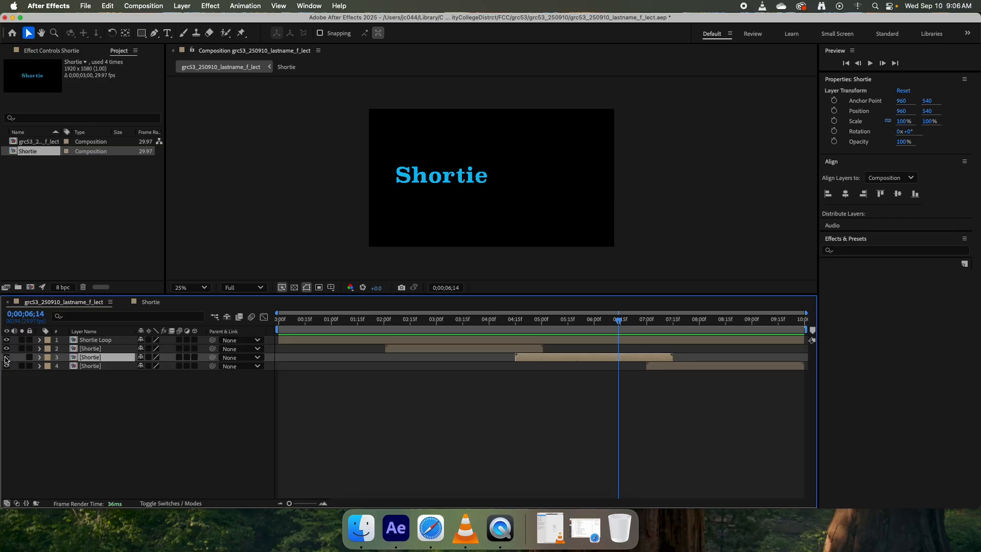
pyautogui.click(7, 348)
pyautogui.click(7, 339)
pyautogui.click(7, 348)
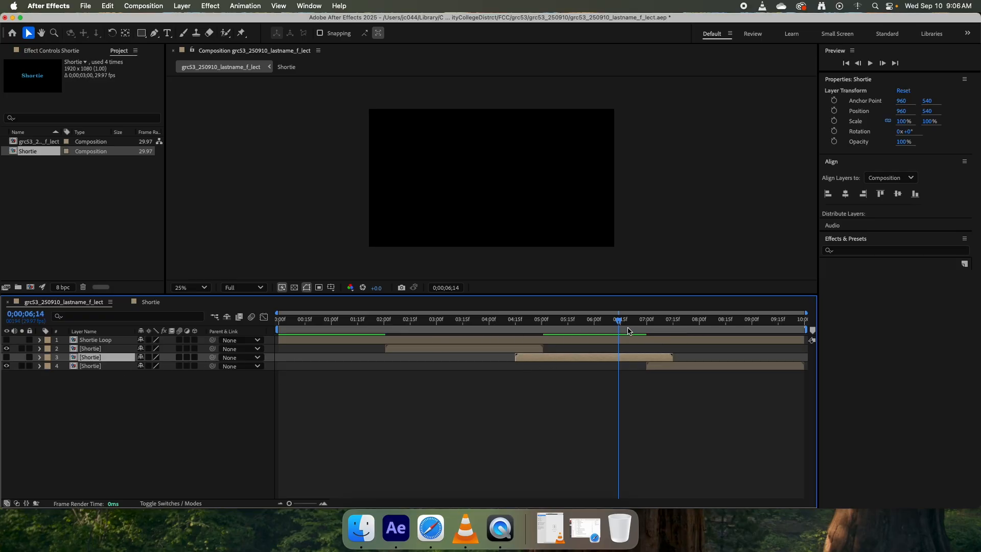
# - Scrub through the layer 2 and layer 4 Shortie instances to 0;00;09;29 and return the current time to 0;00;00;00
pyautogui.moveTo(622, 326); pyautogui.dragTo(391, 340)
pyautogui.click(402, 351)
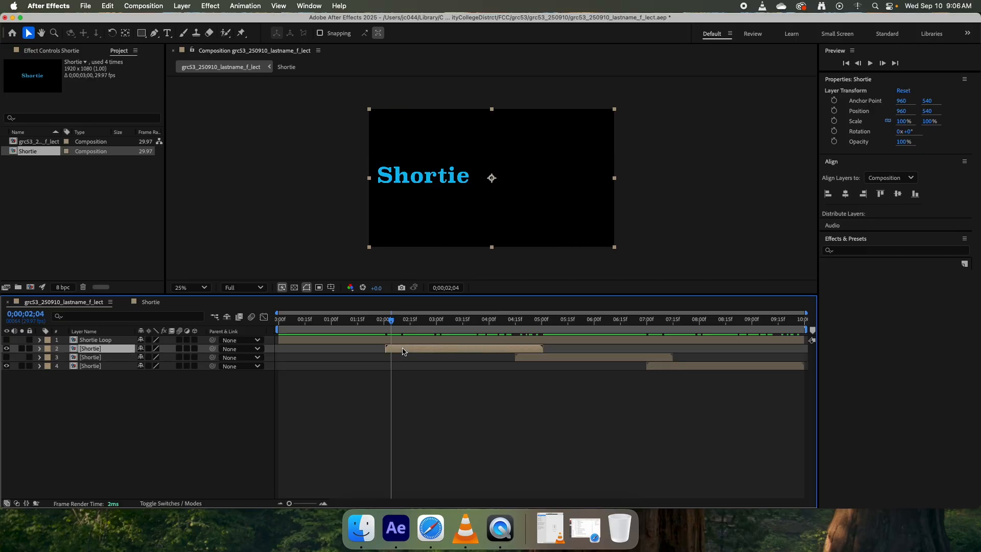
pyautogui.click(705, 365)
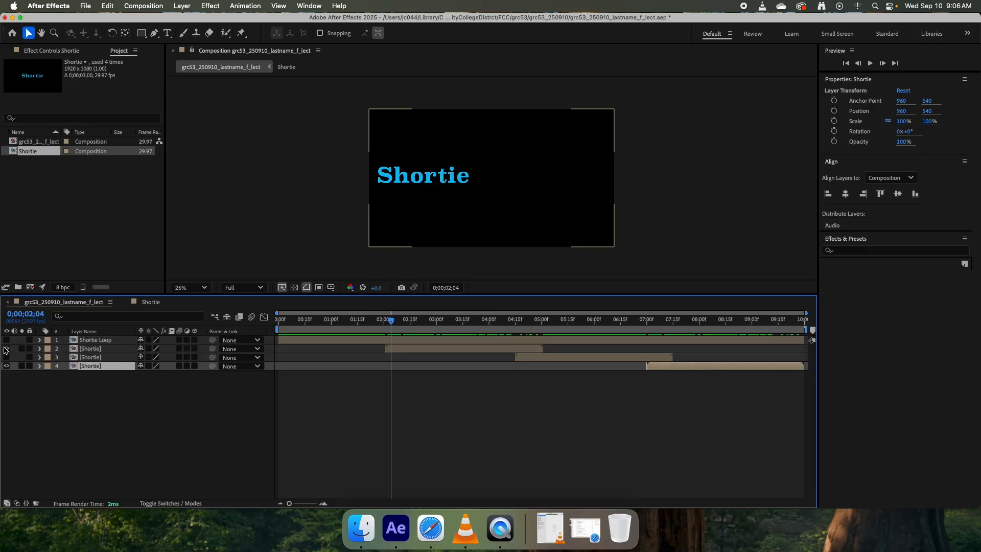
pyautogui.click(7, 349)
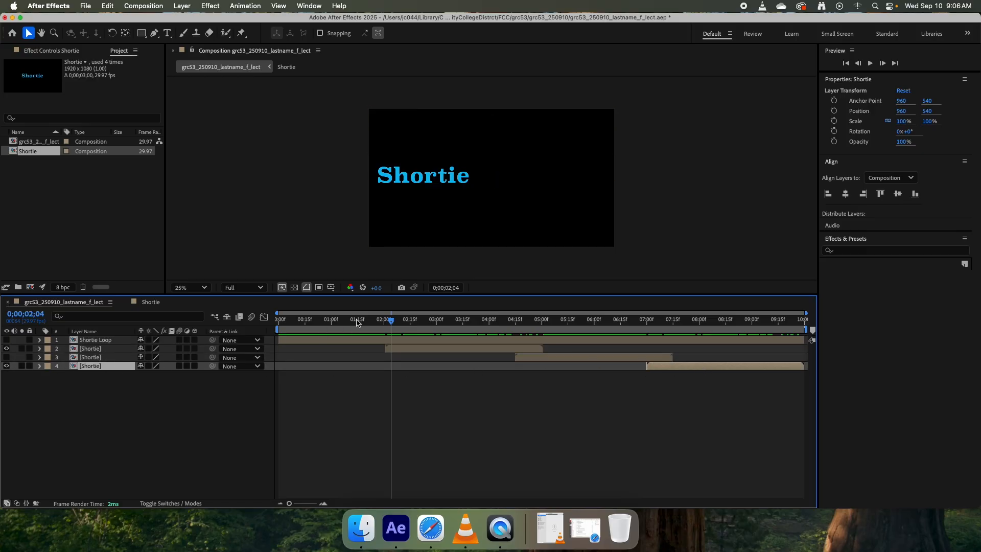
pyautogui.moveTo(401, 327); pyautogui.dragTo(813, 392)
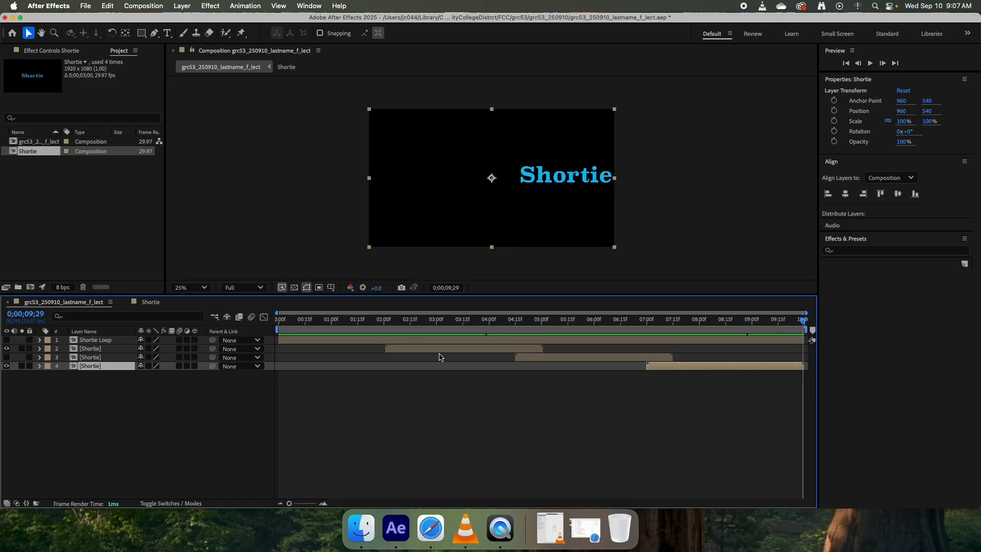
pyautogui.moveTo(803, 320); pyautogui.dragTo(272, 332)
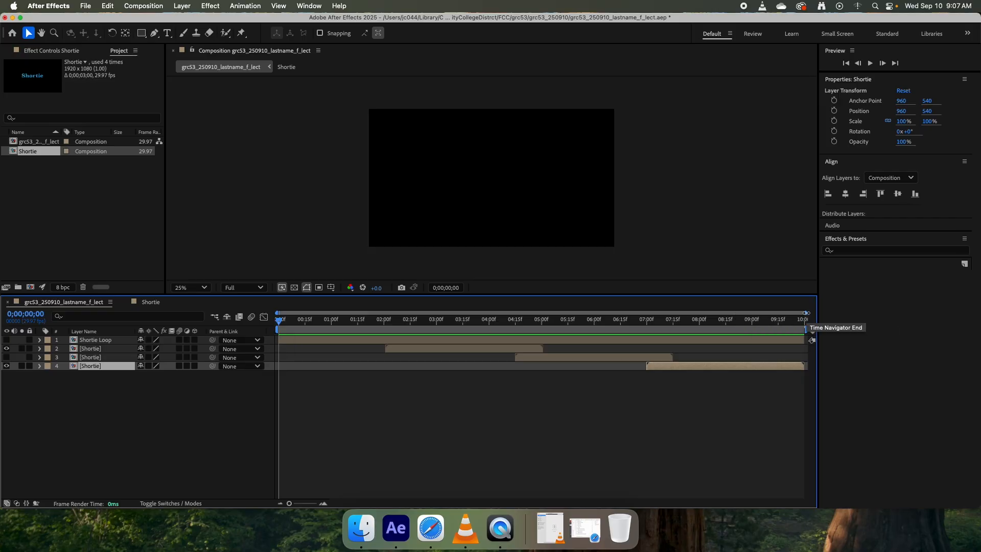
# - Narrow the Time Navigator to a short range around 0;00;04;00, and expand it back to the full composition
pyautogui.moveTo(806, 313); pyautogui.dragTo(492, 348)
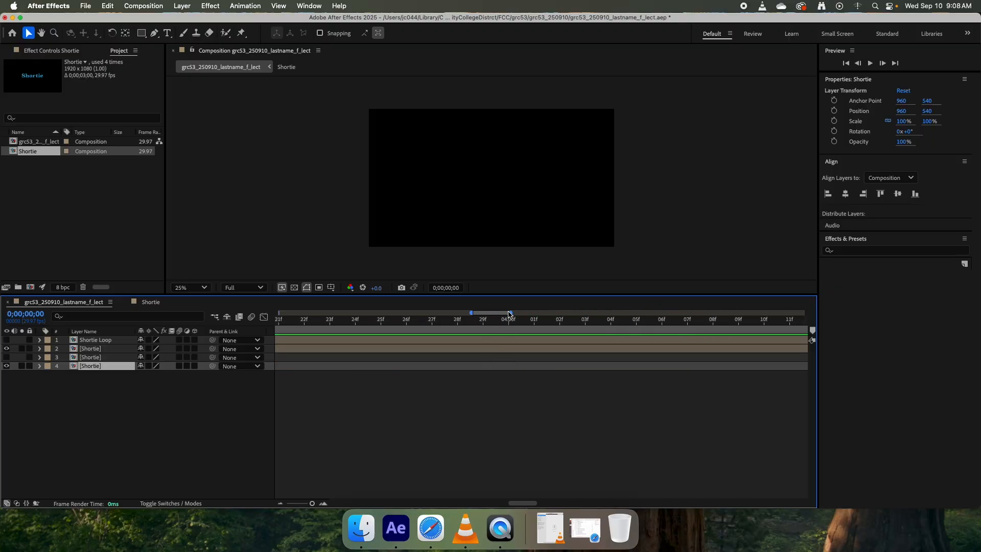
pyautogui.moveTo(510, 312); pyautogui.dragTo(807, 319)
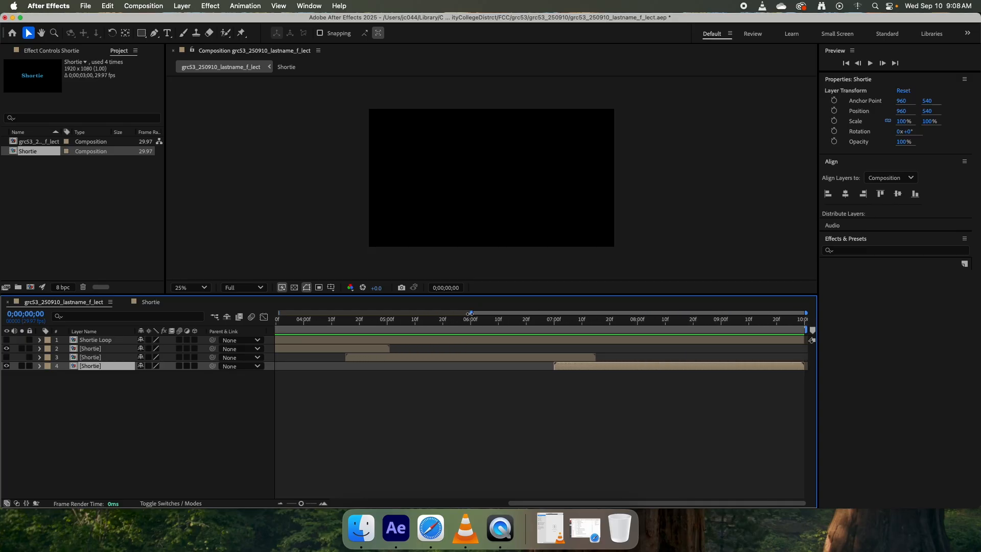
pyautogui.moveTo(471, 313); pyautogui.dragTo(279, 313)
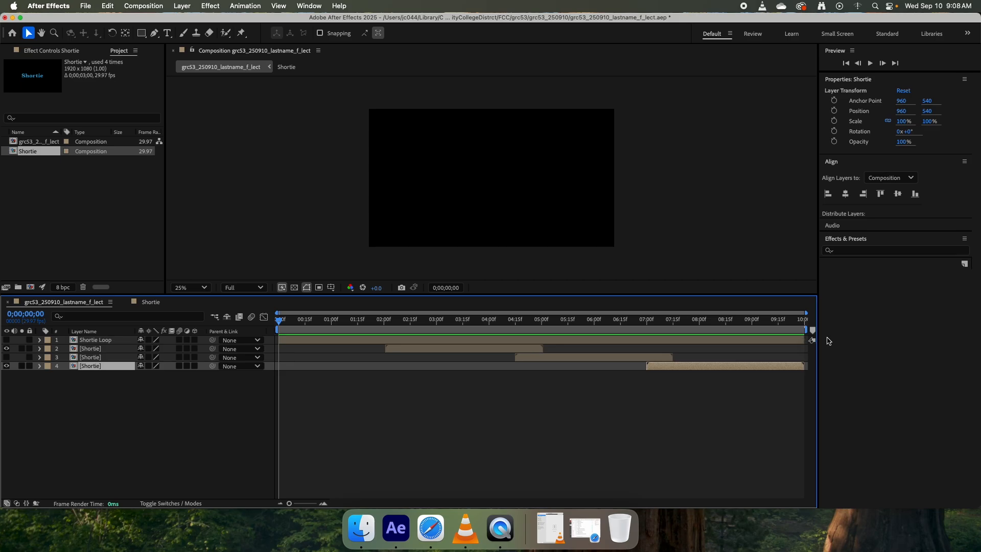
# - Shorten the main composition's work area to end at about 0;00;05;00 and preview it from the start
pyautogui.moveTo(802, 330); pyautogui.dragTo(545, 329)
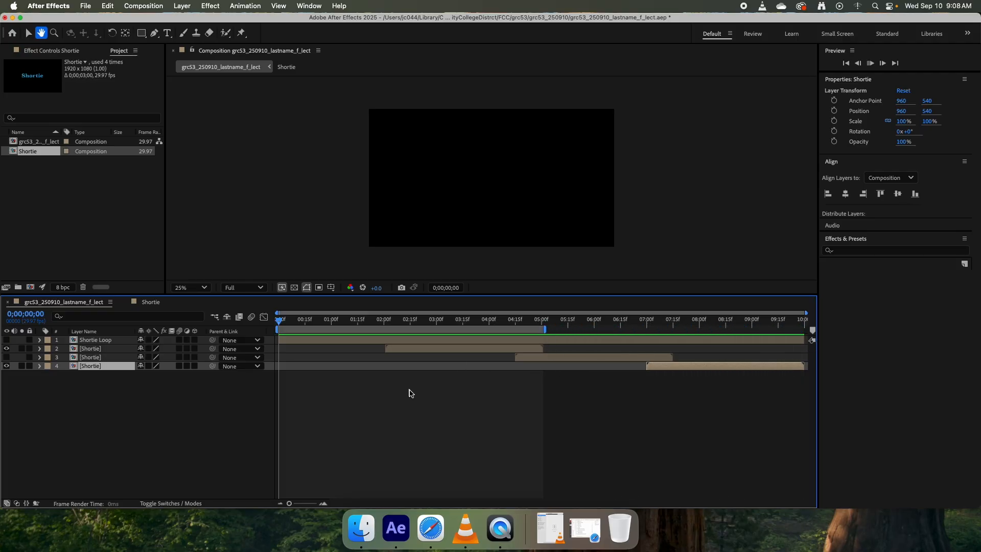
pyautogui.press('space')
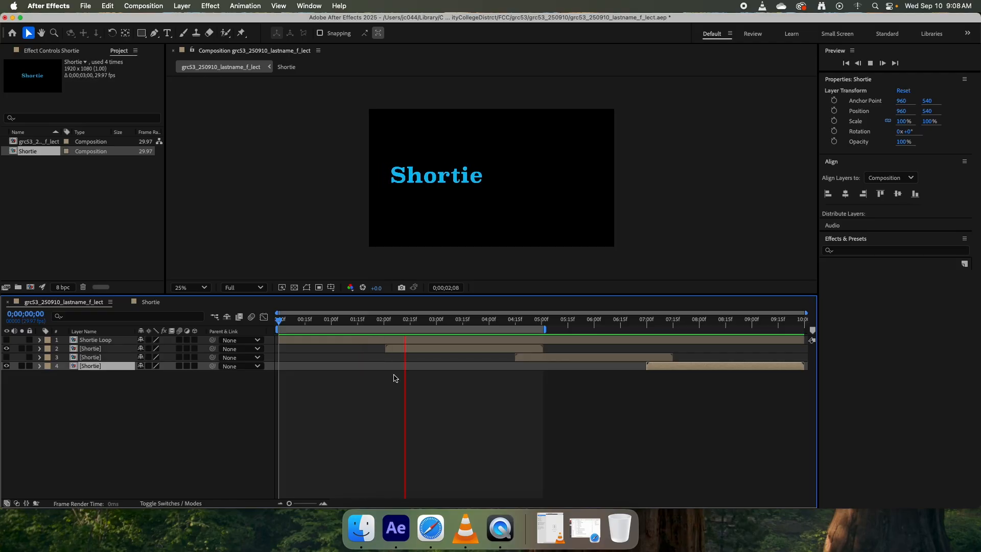
pyautogui.press('space')
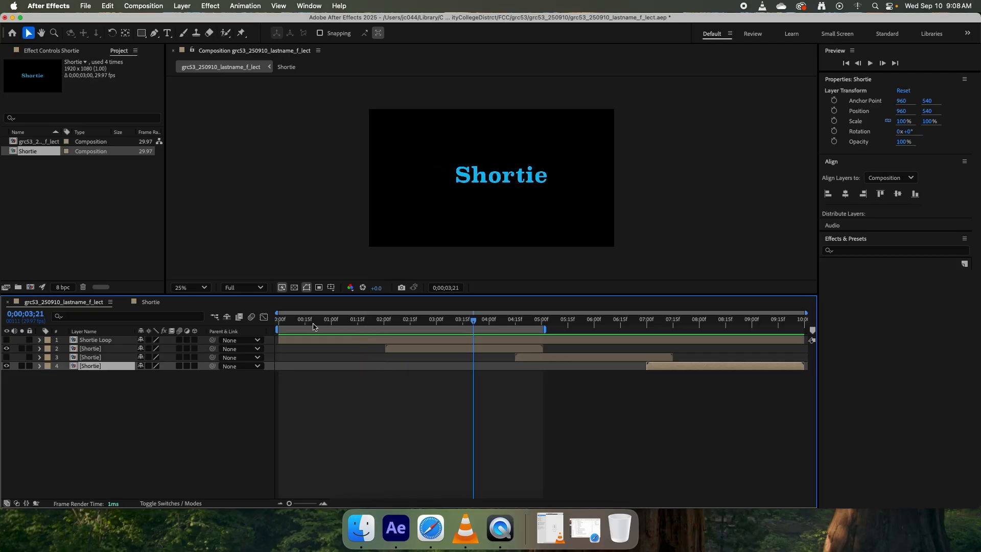
# - Preview a work area from about 3.8 to 6.1 seconds, and extend it back to the full composition
pyautogui.moveTo(279, 332); pyautogui.dragTo(501, 327)
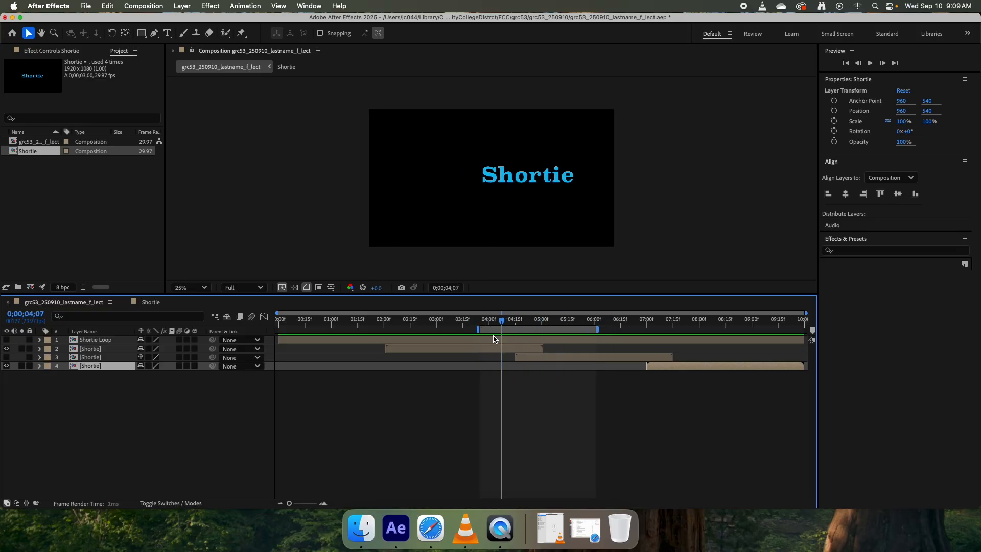
pyautogui.press('space')
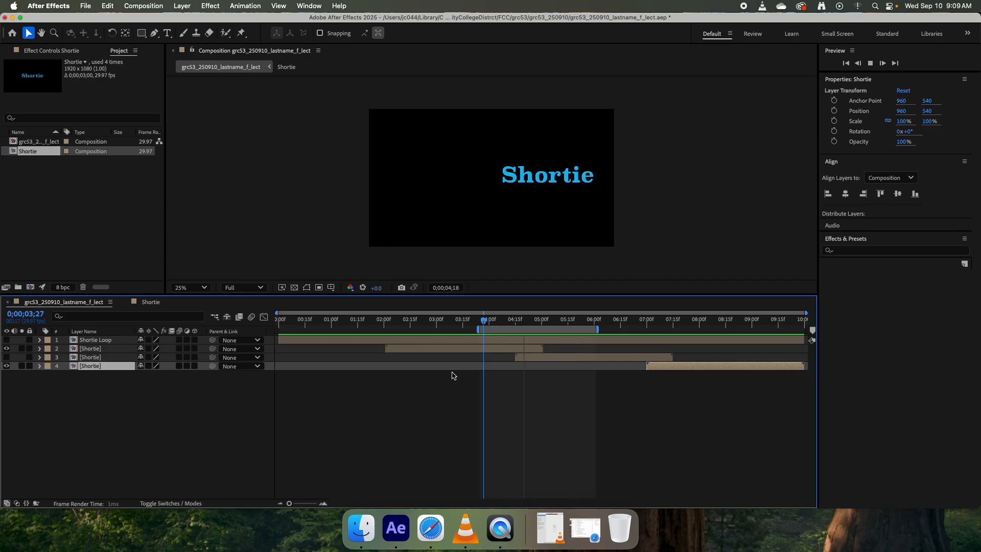
pyautogui.press('space')
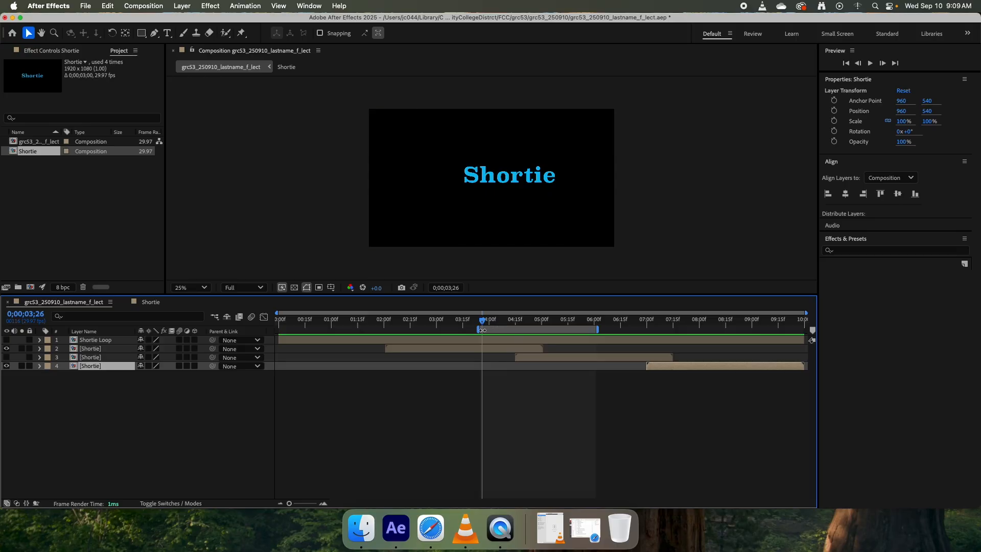
pyautogui.moveTo(482, 331); pyautogui.dragTo(271, 330)
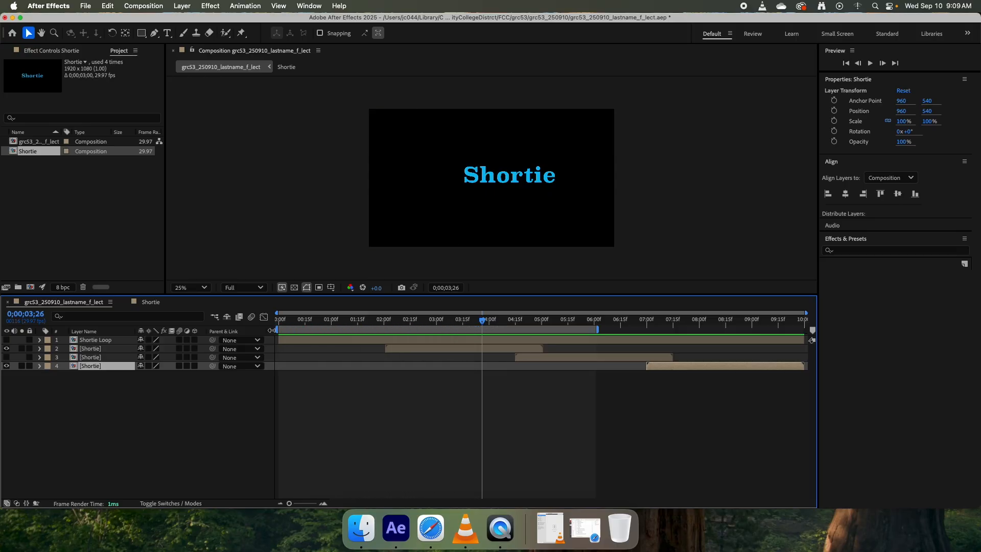
pyautogui.moveTo(601, 332); pyautogui.dragTo(832, 330)
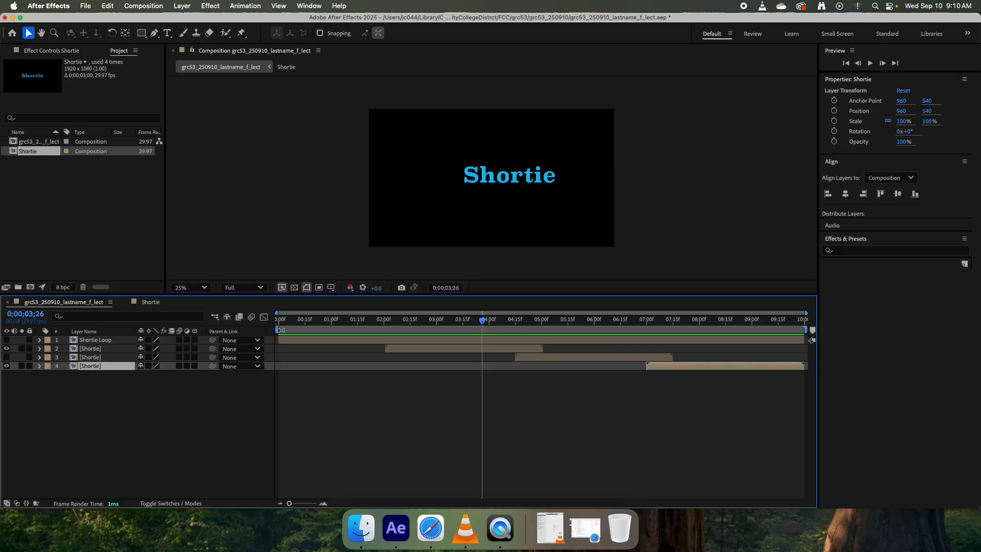
# - Trim the main composition to a work area from 0;00;03;13 to about 0;00;06;08 and preview the trimmed range
pyautogui.moveTo(281, 331); pyautogui.dragTo(458, 330)
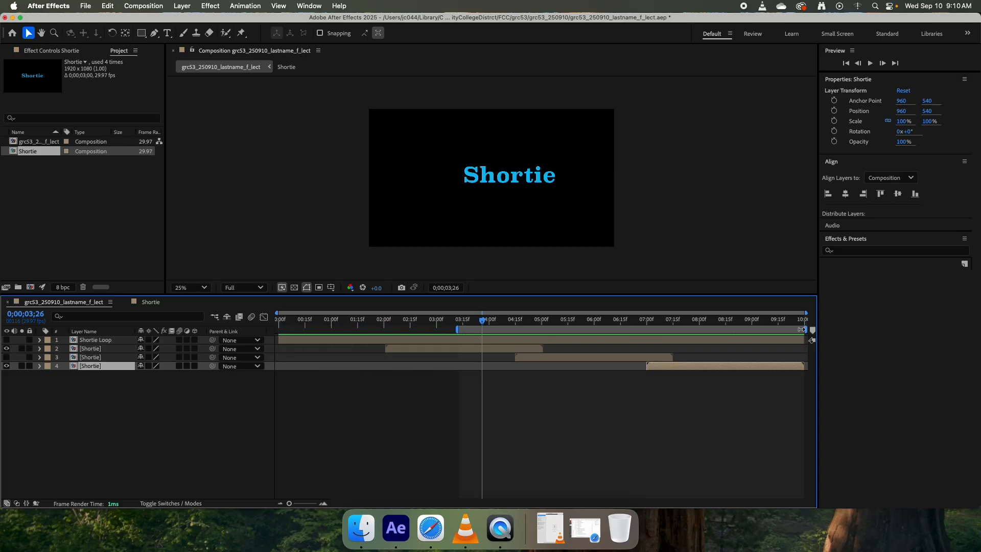
pyautogui.moveTo(803, 330); pyautogui.dragTo(607, 330)
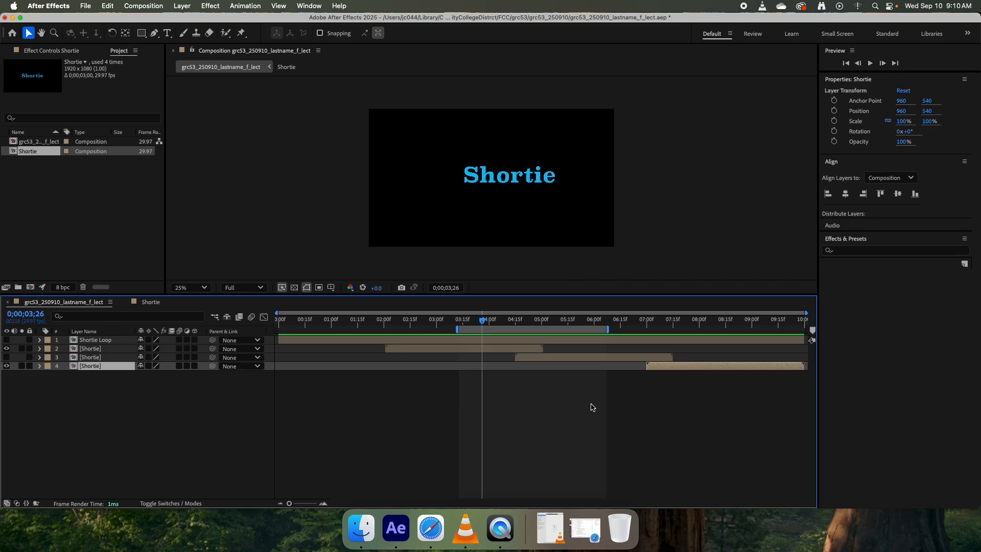
pyautogui.rightClick(524, 331)
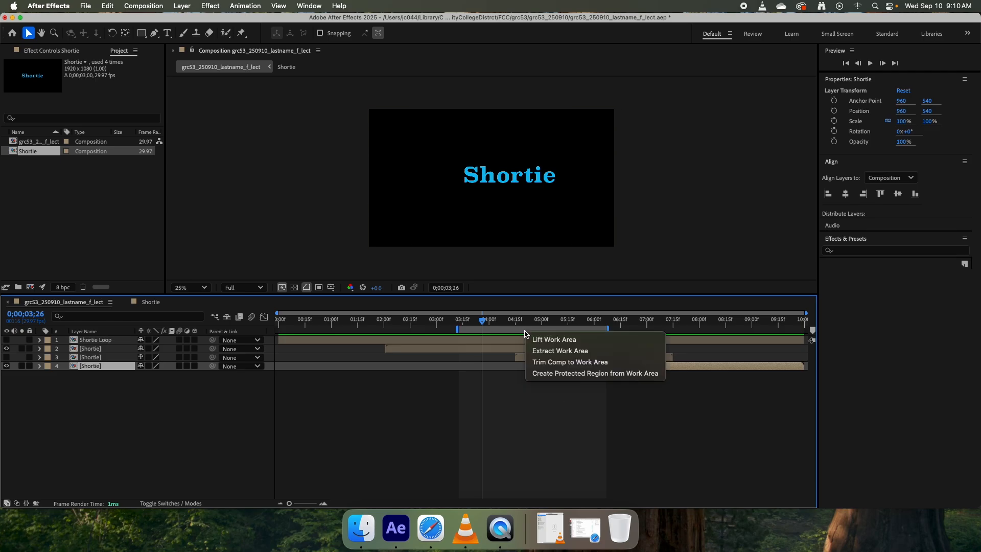
pyautogui.click(576, 364)
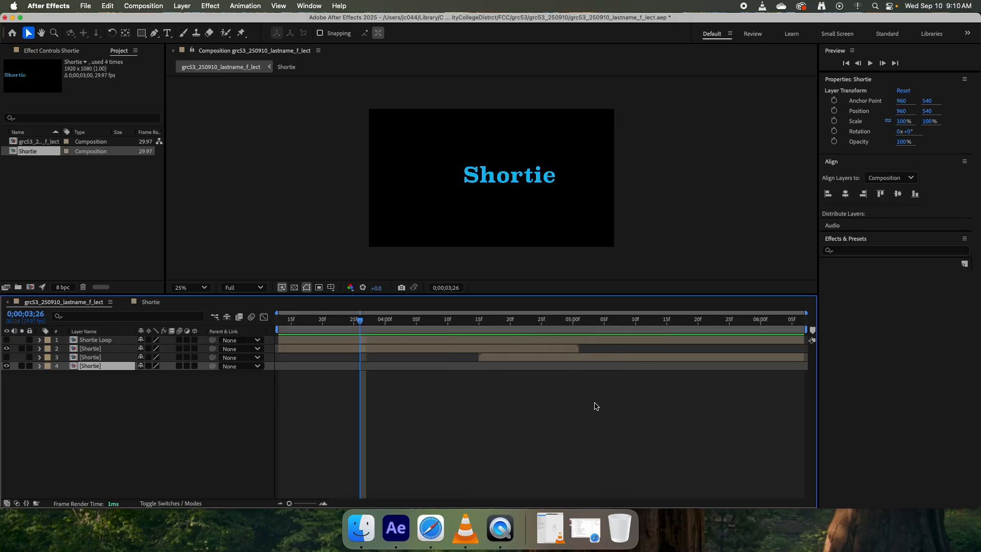
pyautogui.moveTo(360, 321); pyautogui.dragTo(282, 323)
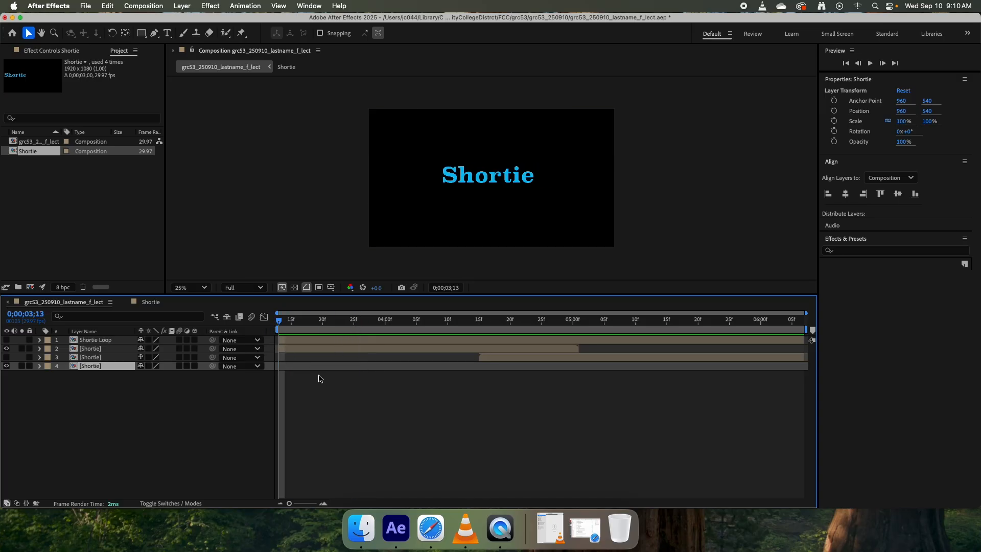
pyautogui.press('space')
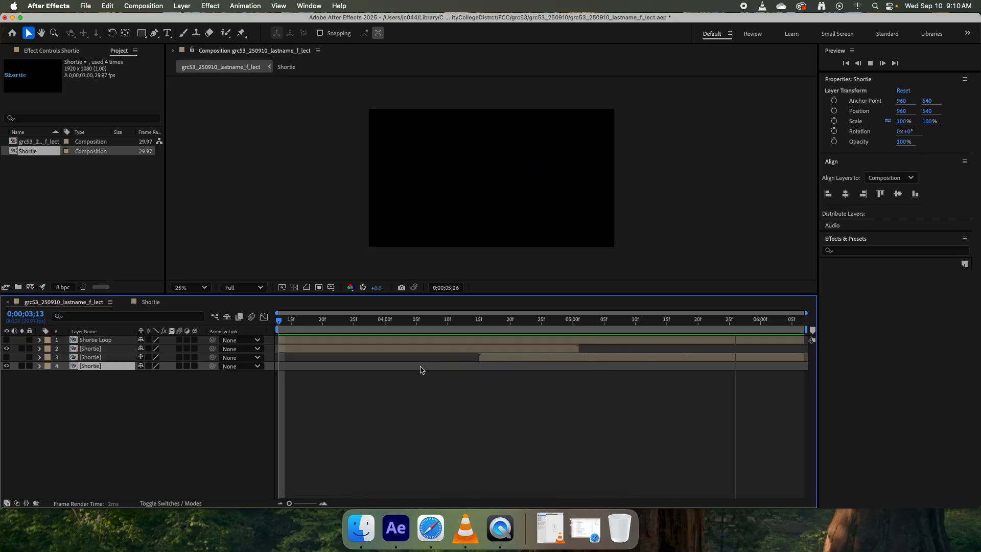
pyautogui.press('space')
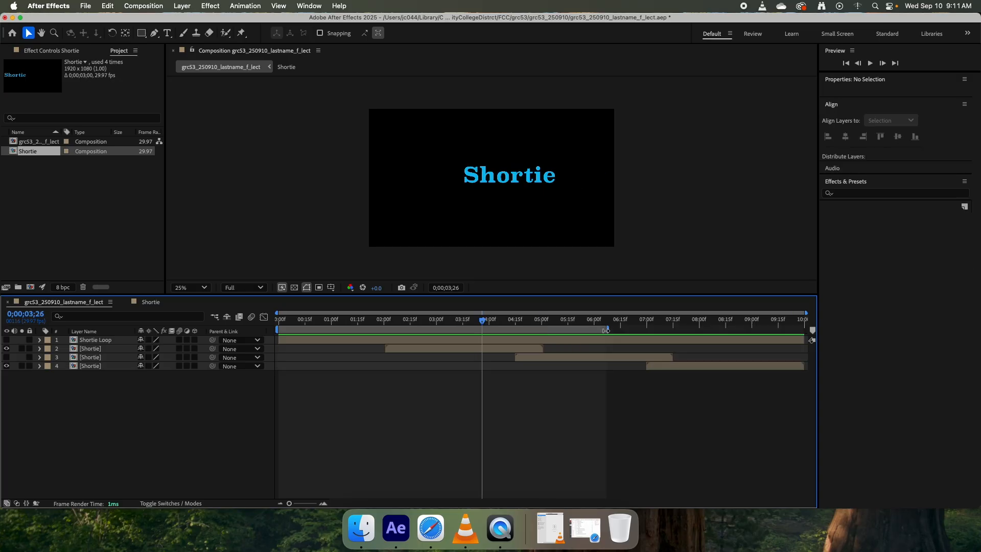
# - Set the work area to start at 0;00;02;01, where layer 2 begins, and end at 0;00;07;15, where layer 3 ends
pyautogui.moveTo(605, 330); pyautogui.dragTo(806, 330)
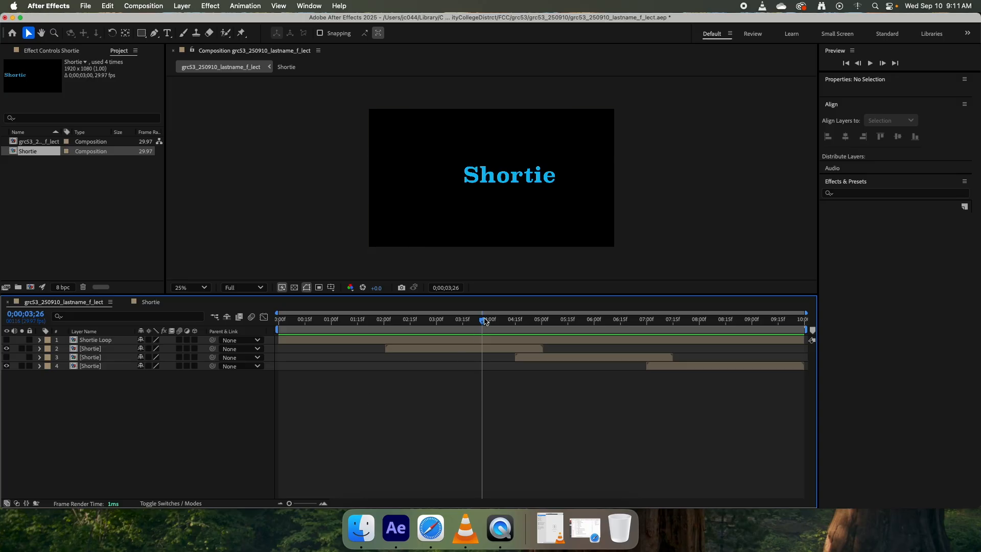
pyautogui.moveTo(484, 320); pyautogui.dragTo(387, 332)
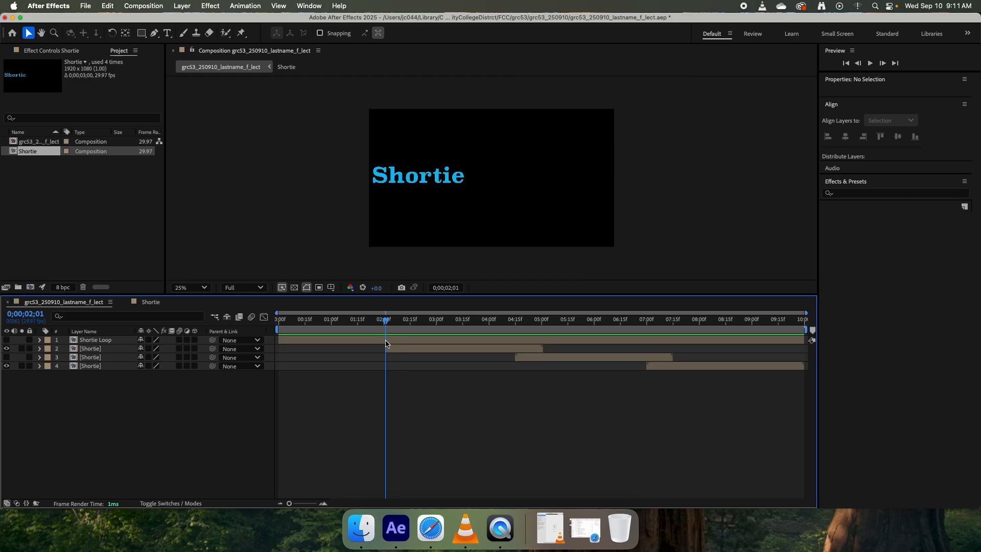
pyautogui.press('b')
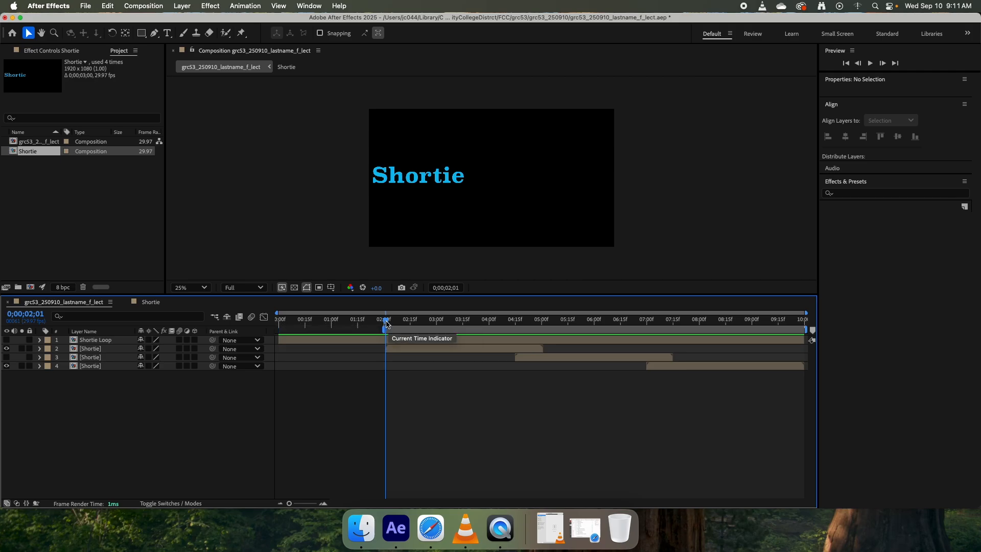
pyautogui.moveTo(387, 323); pyautogui.dragTo(673, 332)
pyautogui.press('n')
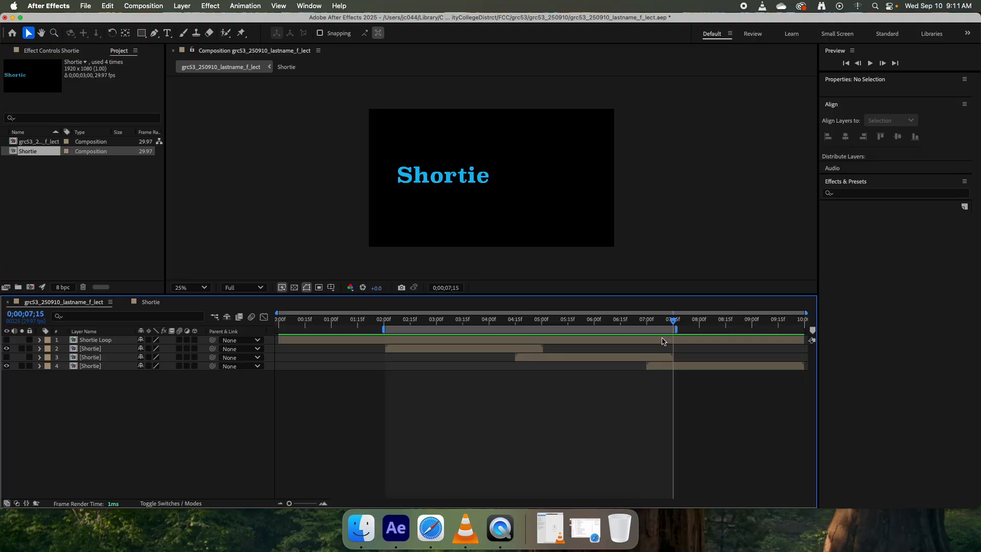
# - Preview the shortened work area, and restore it to the composition's full length
pyautogui.moveTo(673, 324); pyautogui.dragTo(641, 330)
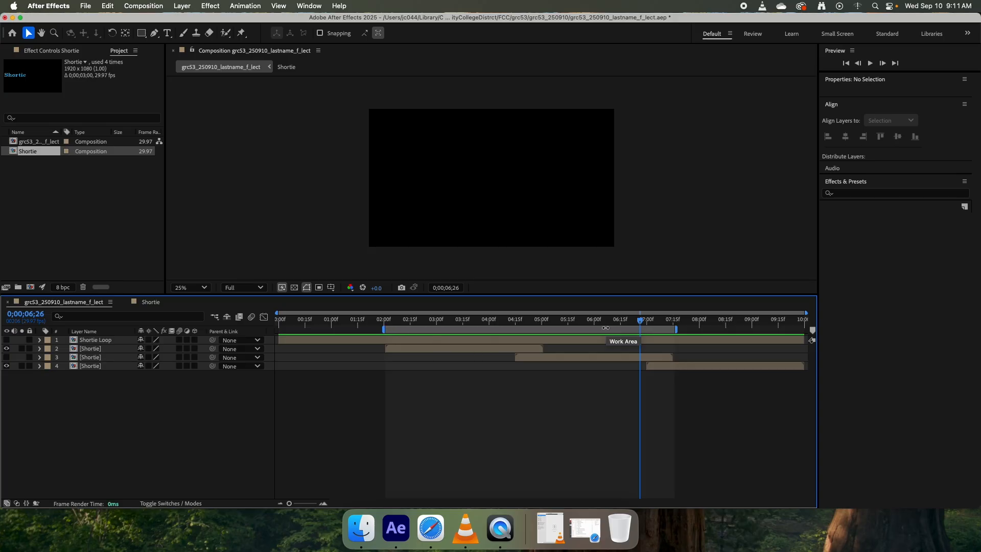
pyautogui.press('space')
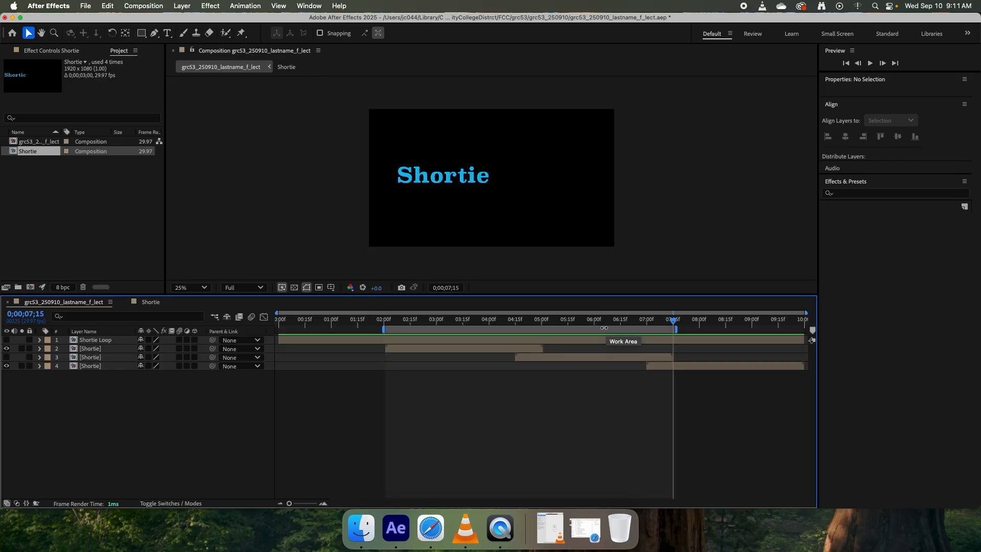
pyautogui.press('space')
pyautogui.moveTo(384, 330); pyautogui.dragTo(272, 331)
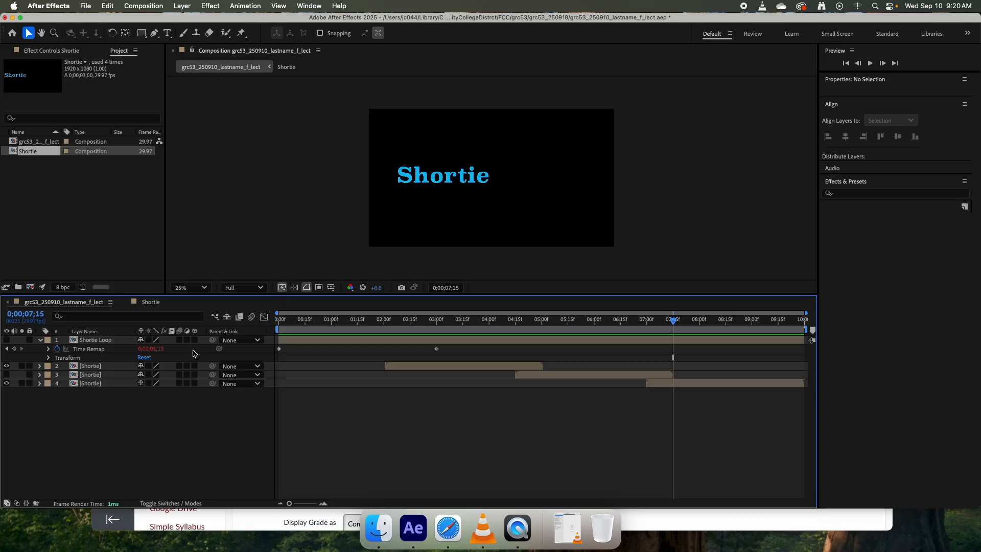
# - Delete the three Shortie instances below the Shortie Loop layer from the main composition
pyautogui.click(87, 368)
pyautogui.press('Delete')
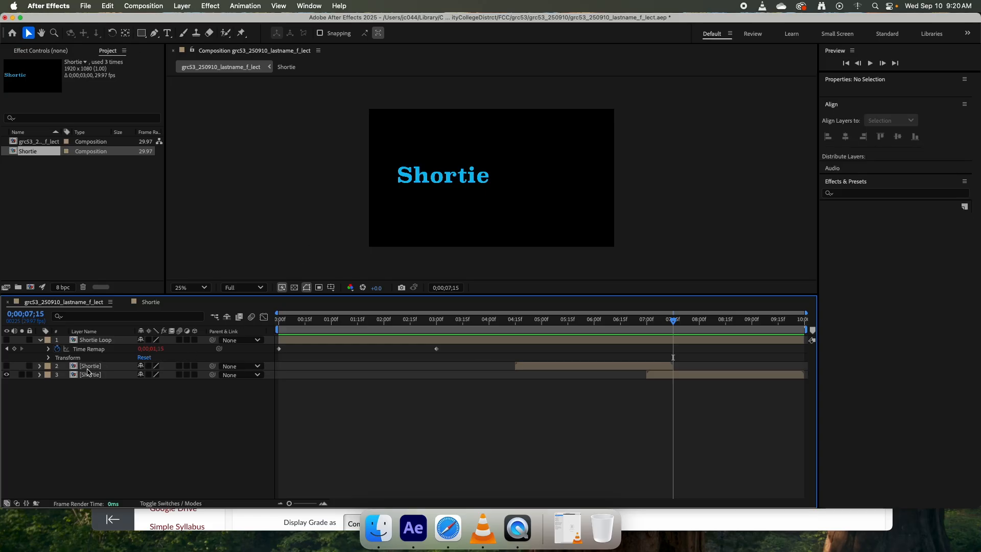
pyautogui.click(92, 367)
pyautogui.press('Delete')
pyautogui.click(95, 367)
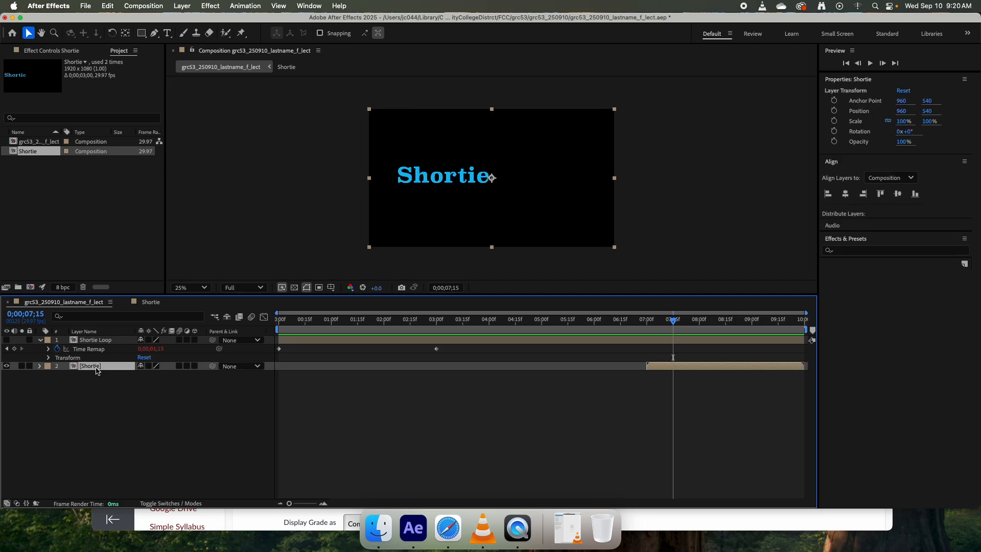
pyautogui.press('Delete')
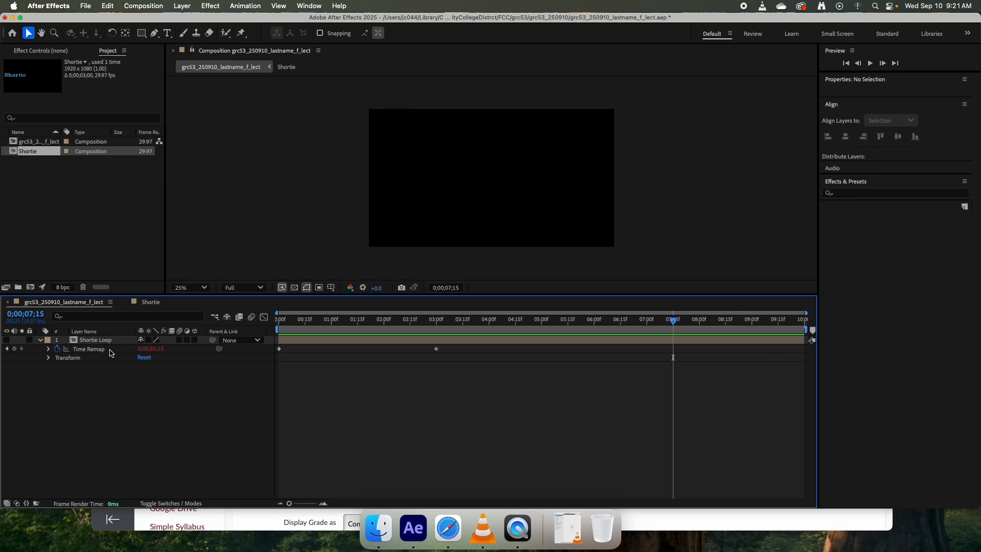
# - Open the Shortie composition, remove the text layer's Position keyframes, return the playhead to 0;00;00;00 and save the project
pyautogui.click(111, 341)
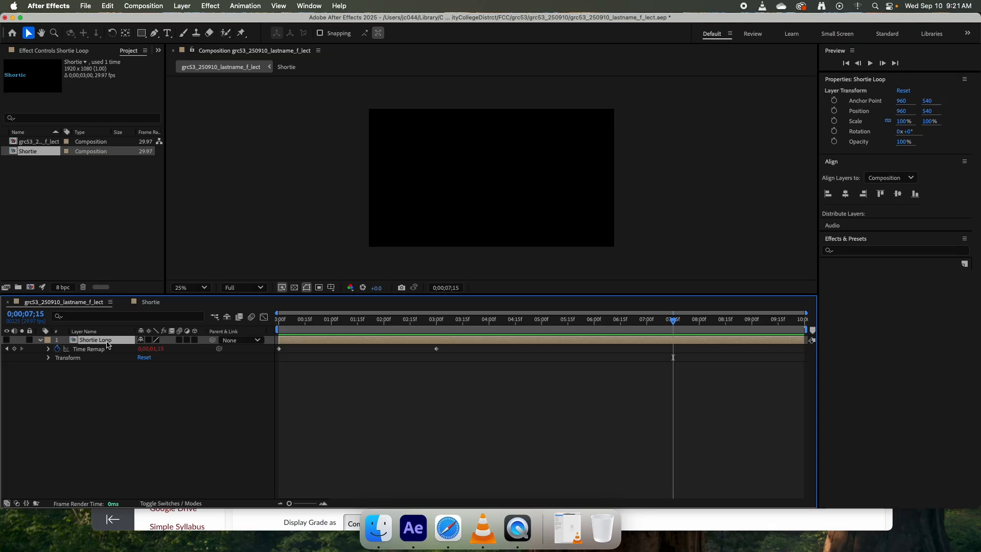
pyautogui.click(150, 303)
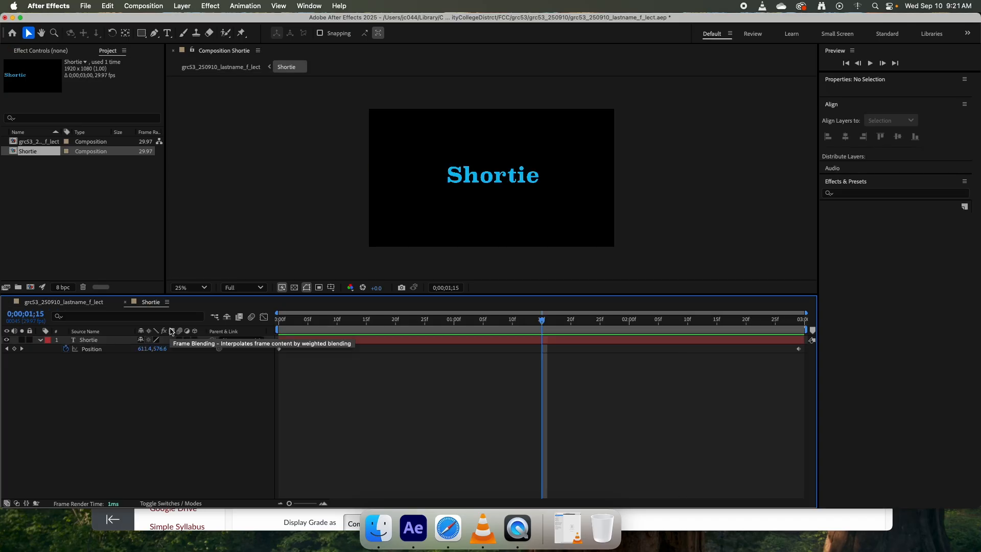
pyautogui.click(65, 349)
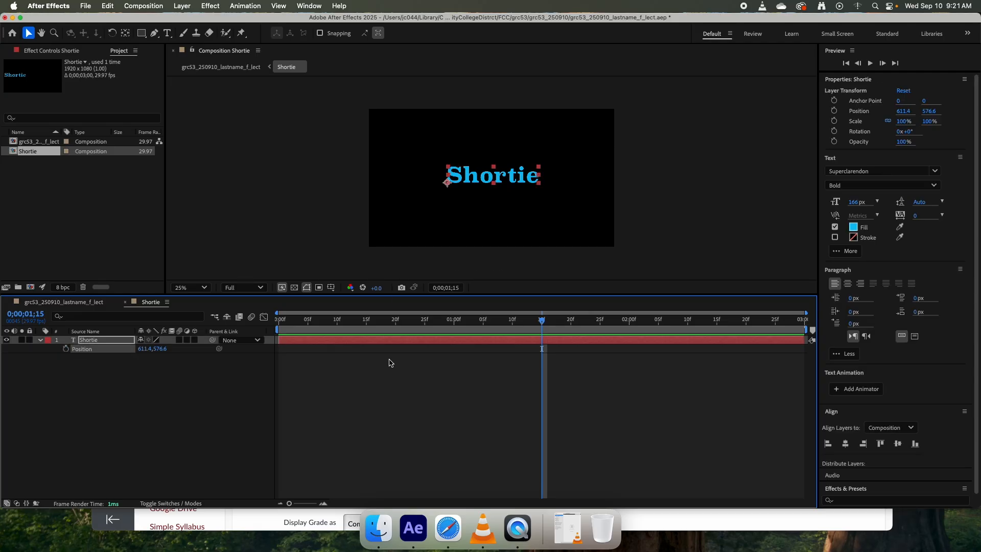
pyautogui.moveTo(541, 319); pyautogui.dragTo(383, 321)
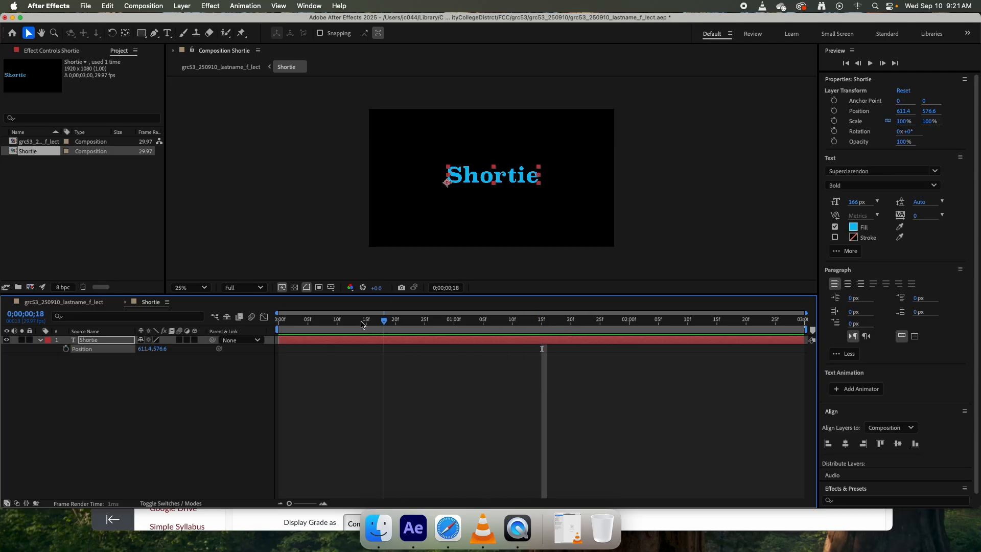
pyautogui.press('Home')
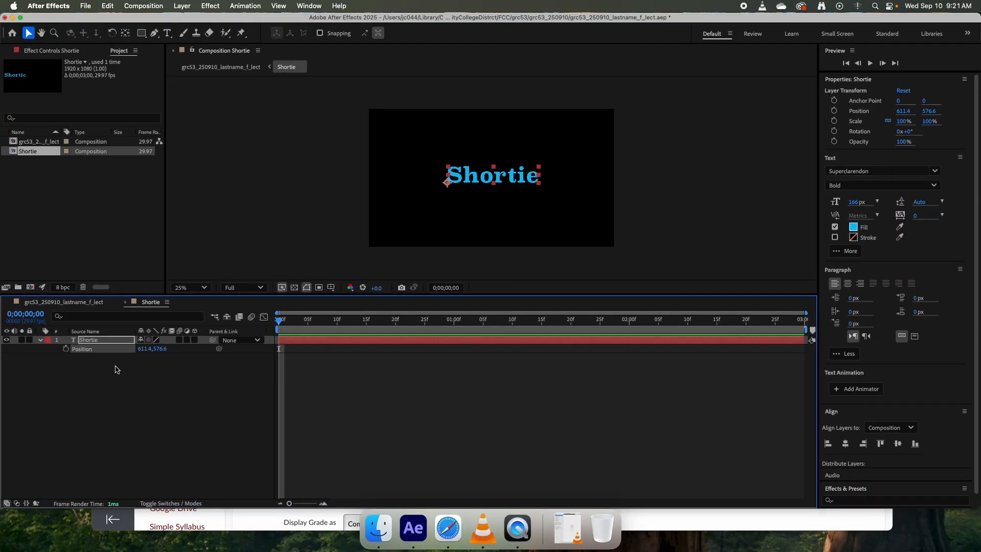
pyautogui.press('super+s')
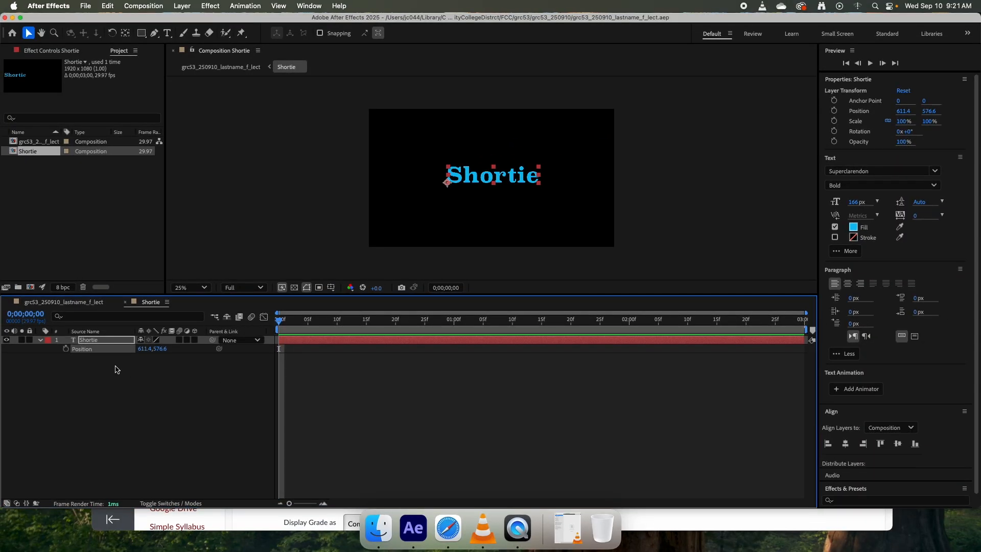
# - Collapse the Shortie layer's Position property, preview the text without motion and return the playhead to the start
pyautogui.click(92, 342)
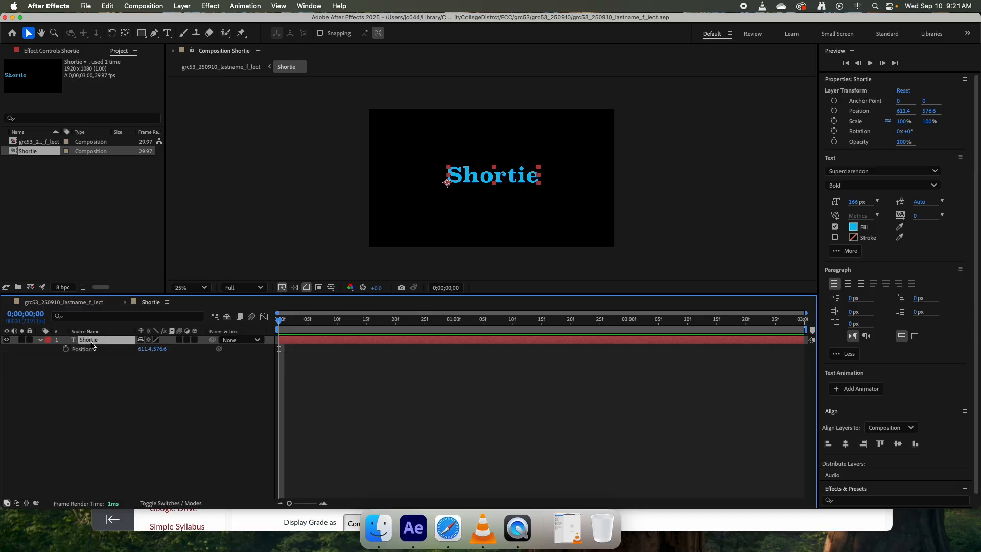
pyautogui.press('p')
pyautogui.moveTo(279, 321)
pyautogui.mouseDown()
pyautogui.moveTo(600, 323)
pyautogui.moveTo(279, 323)
pyautogui.mouseUp()
pyautogui.press('space')
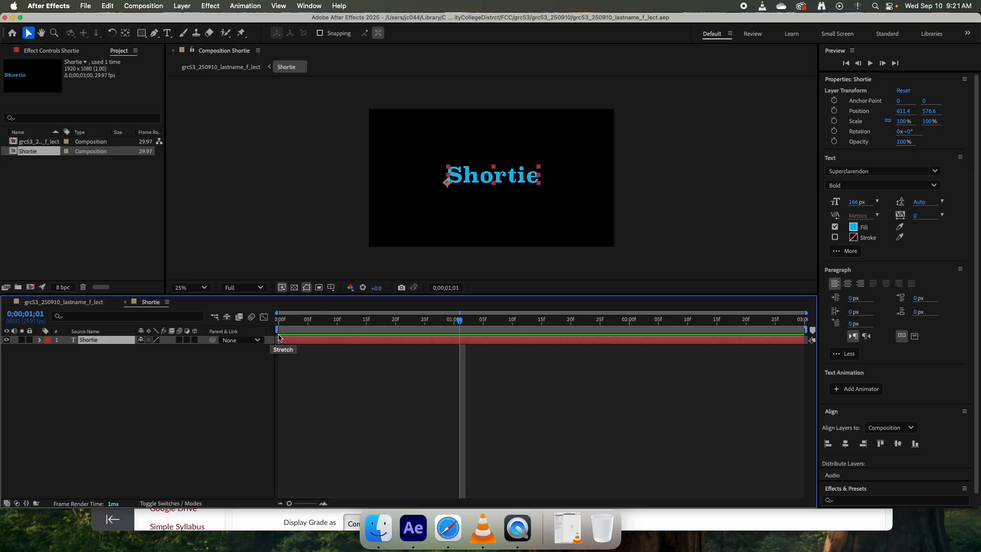
pyautogui.moveTo(462, 321); pyautogui.dragTo(273, 323)
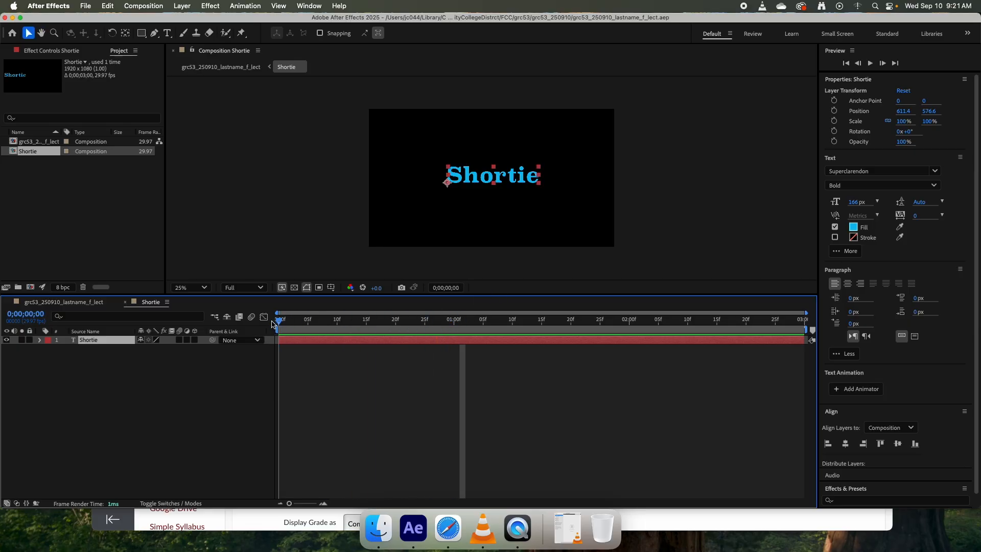
# - Center the Shortie text layer's anchor point on its content, keeping the Shortie timeline open
pyautogui.click(510, 182)
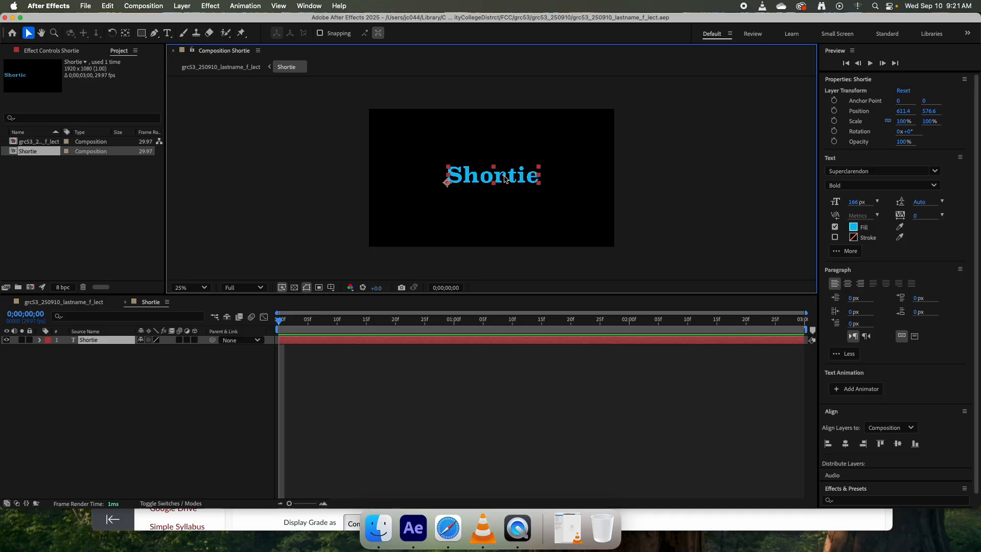
pyautogui.press('super+alt+Home')
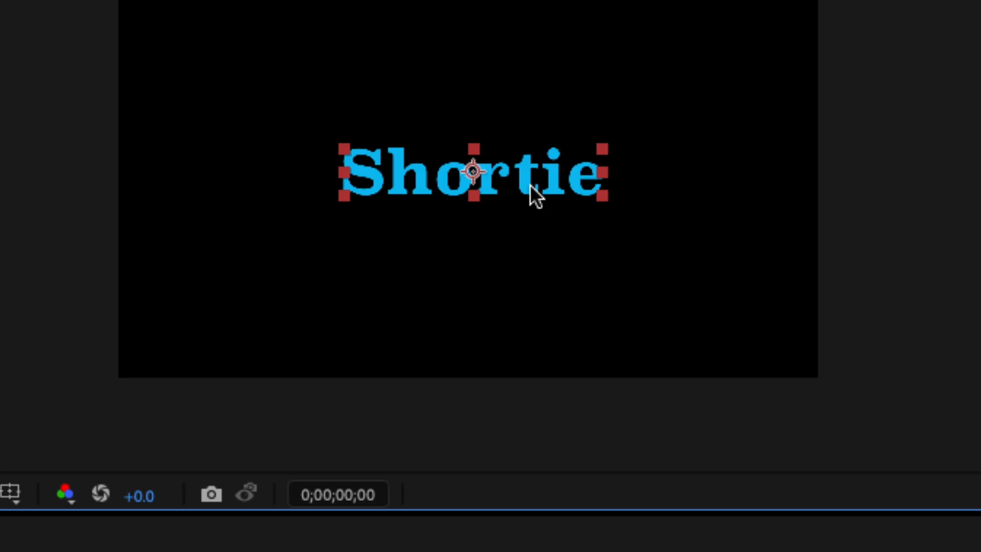
pyautogui.hotkey('ctrl', 'z')
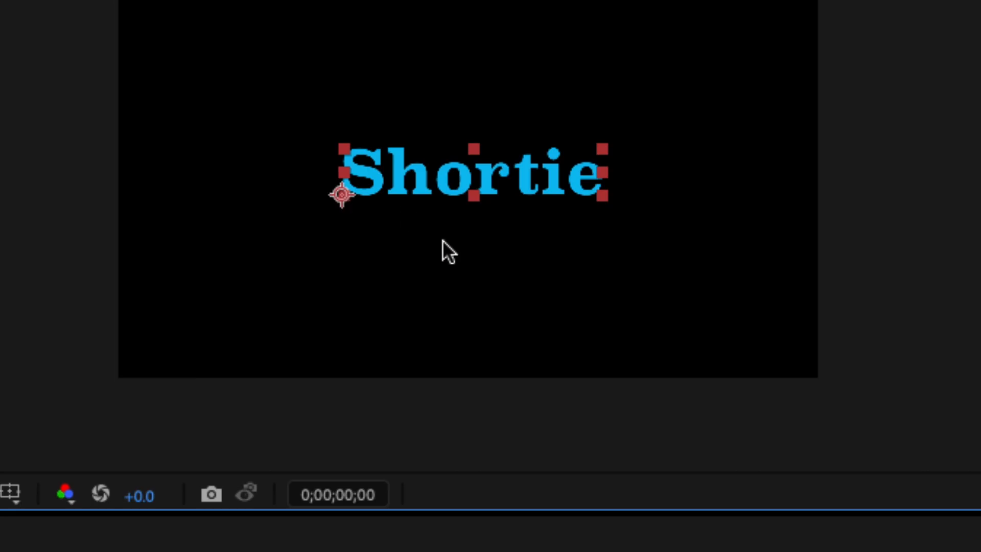
pyautogui.hotkey('ctrl', 'alt', 'Home')
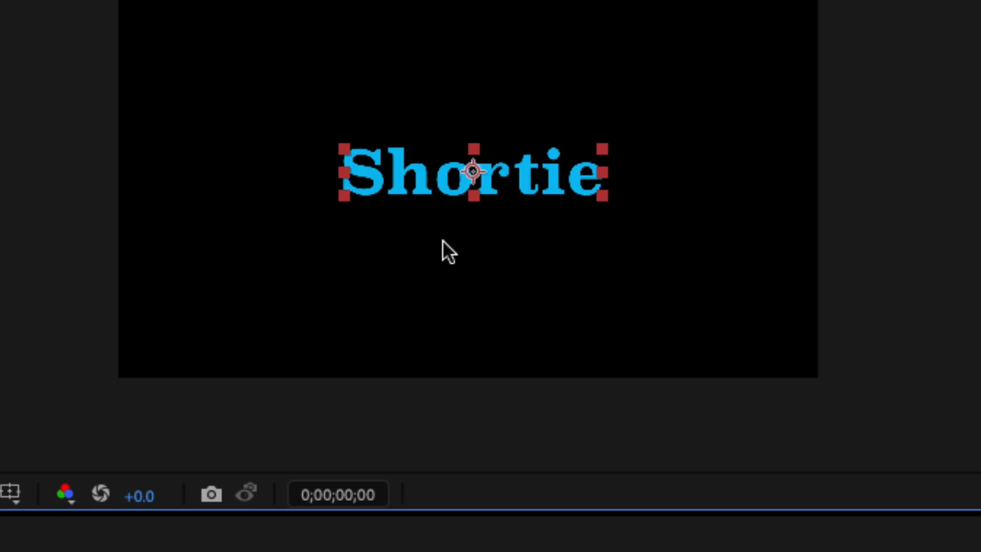
pyautogui.press('s')
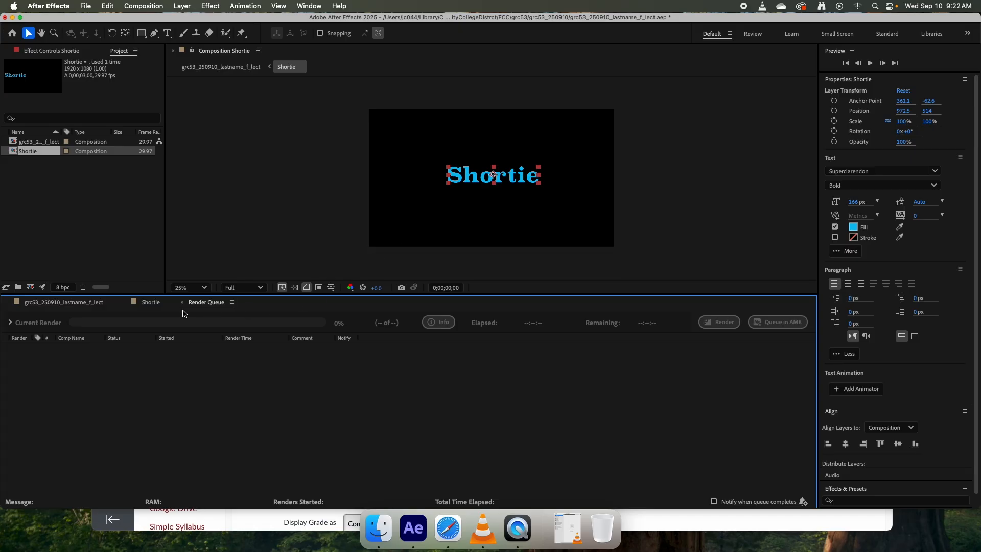
pyautogui.click(147, 303)
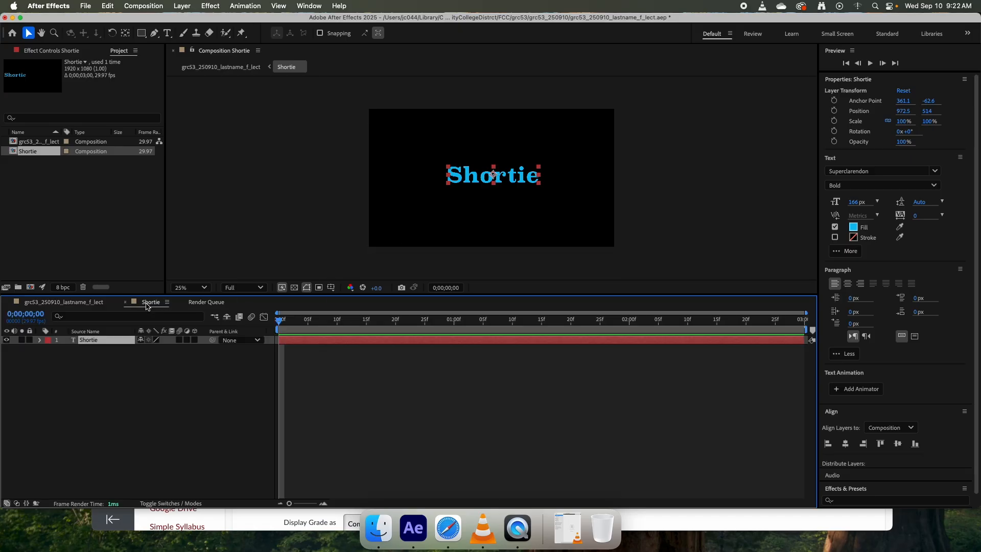
pyautogui.click(300, 254)
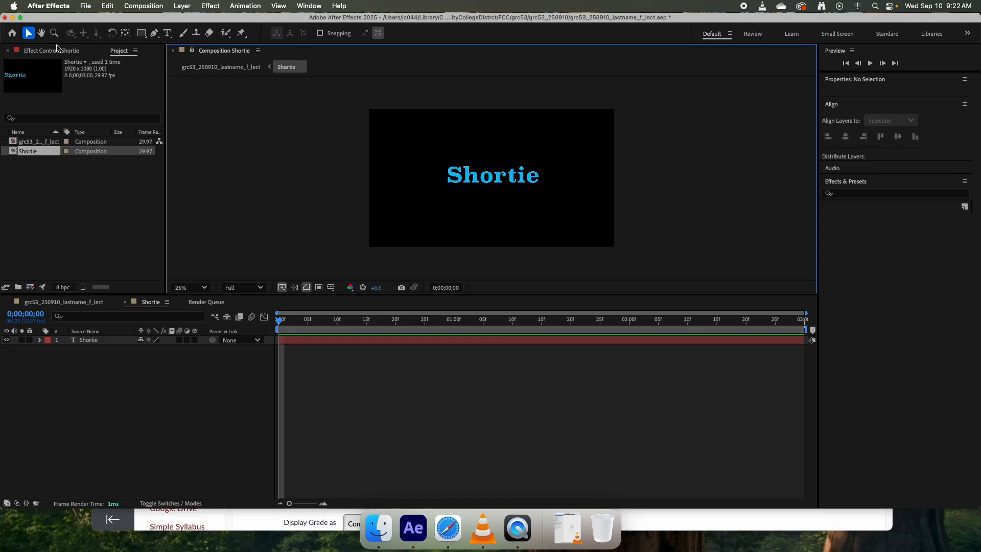
pyautogui.click(40, 51)
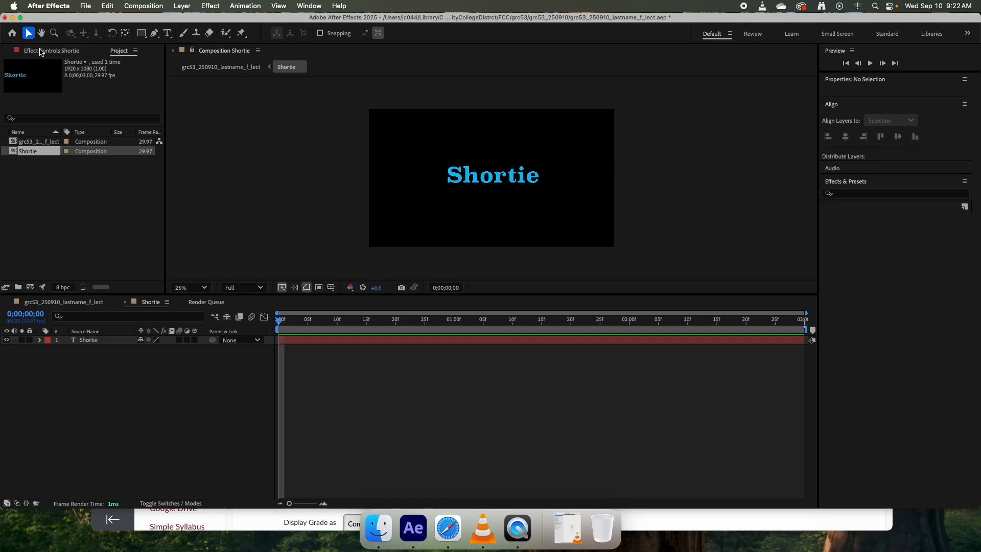
# - Reveal the Shortie text layer's Rotation property and set a starting keyframe of 0x+0.0° at 0;00;00;00
pyautogui.click(469, 182)
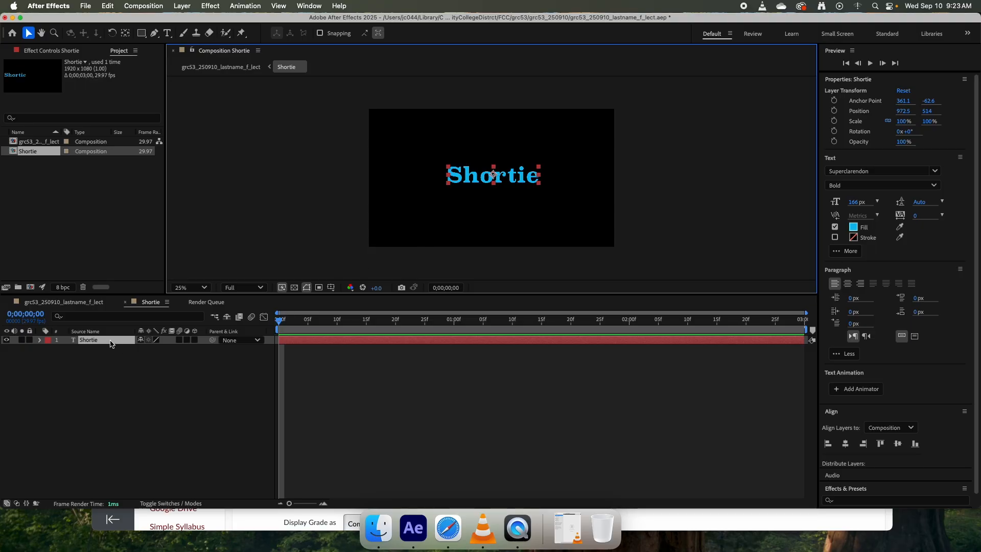
pyautogui.click(113, 342)
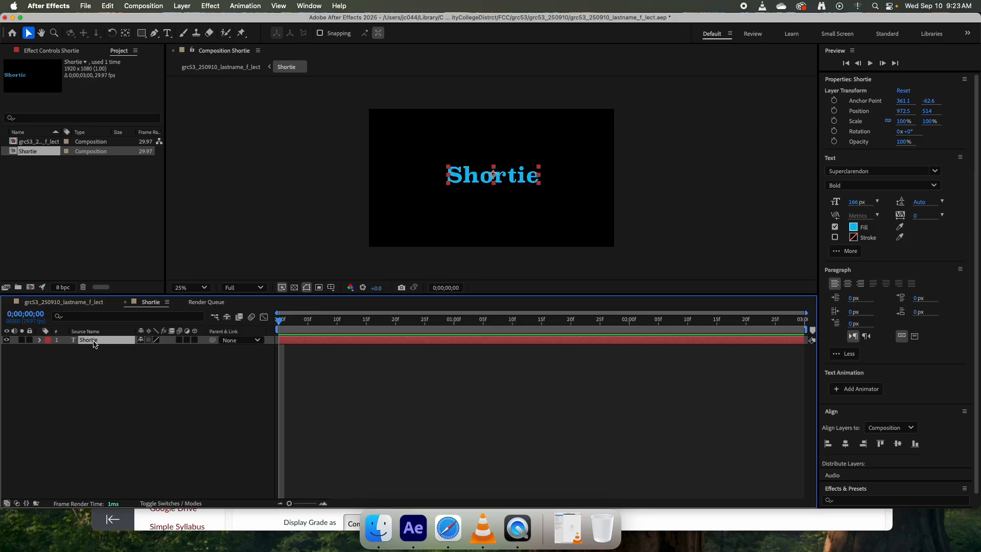
pyautogui.press('r')
pyautogui.moveTo(280, 319)
pyautogui.mouseDown()
pyautogui.moveTo(339, 319)
pyautogui.moveTo(279, 320)
pyautogui.mouseUp()
pyautogui.click(66, 349)
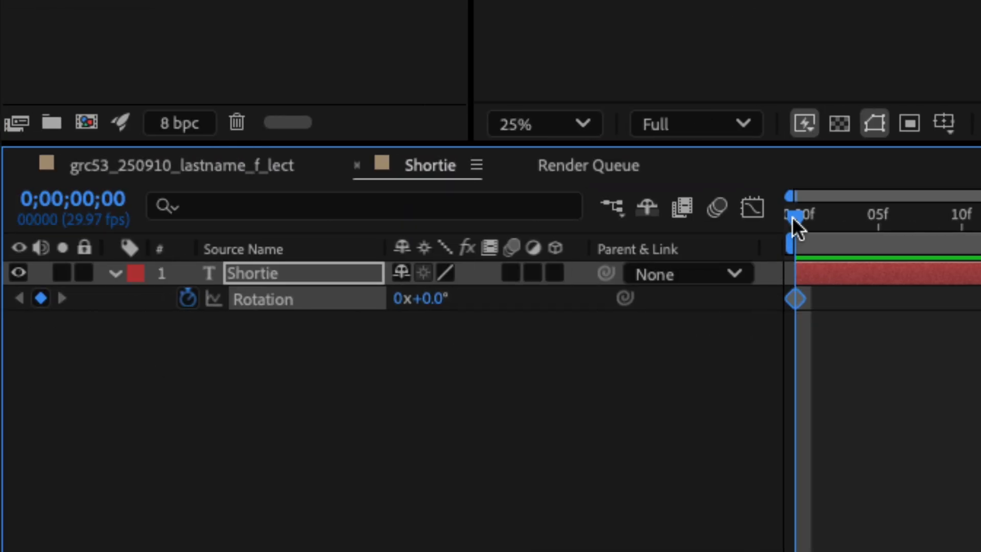
pyautogui.click(213, 299)
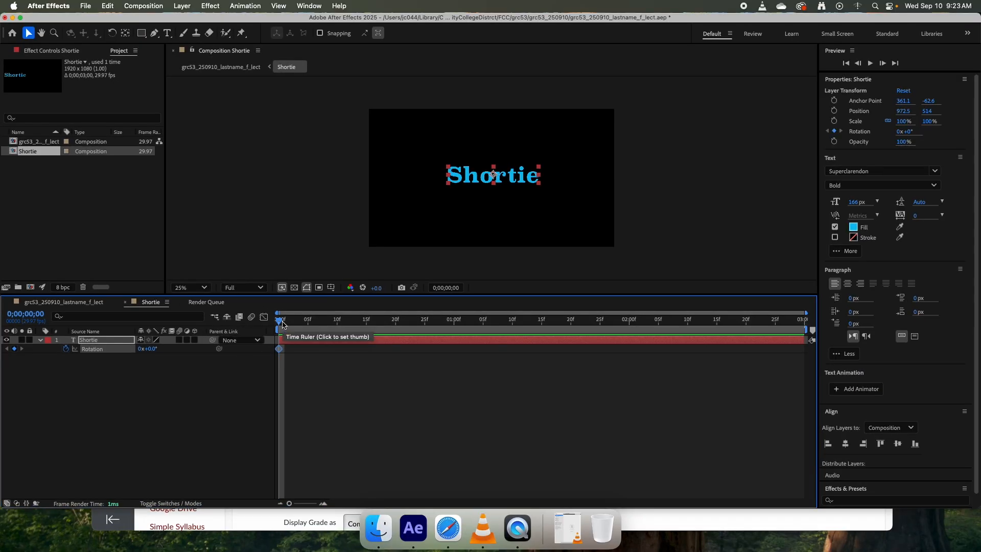
# - Set the Shortie layer's Rotation to 1x+0.0° on the last frame, 0;00;02;29, and preview the spin
pyautogui.press('End')
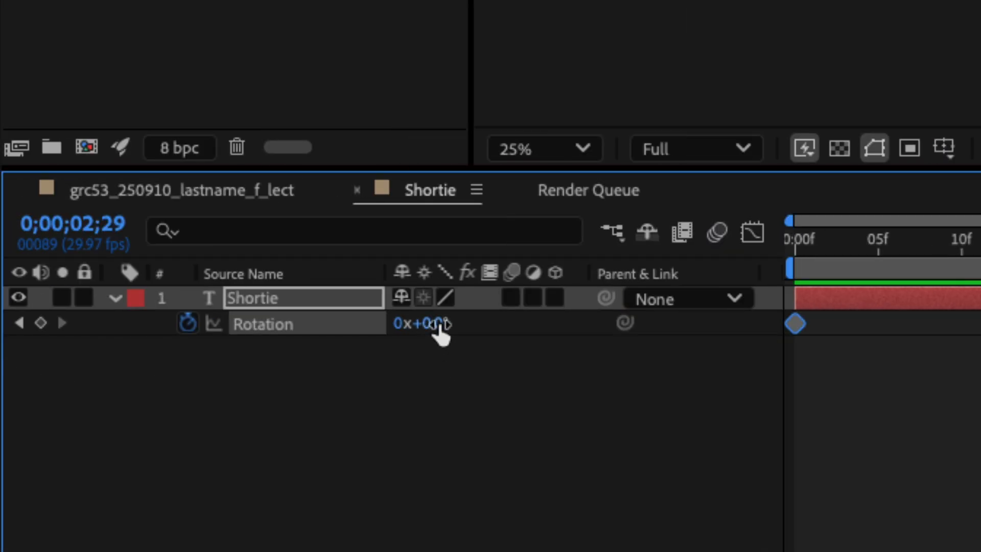
pyautogui.moveTo(435, 323); pyautogui.dragTo(906, 327)
pyautogui.click(906, 325)
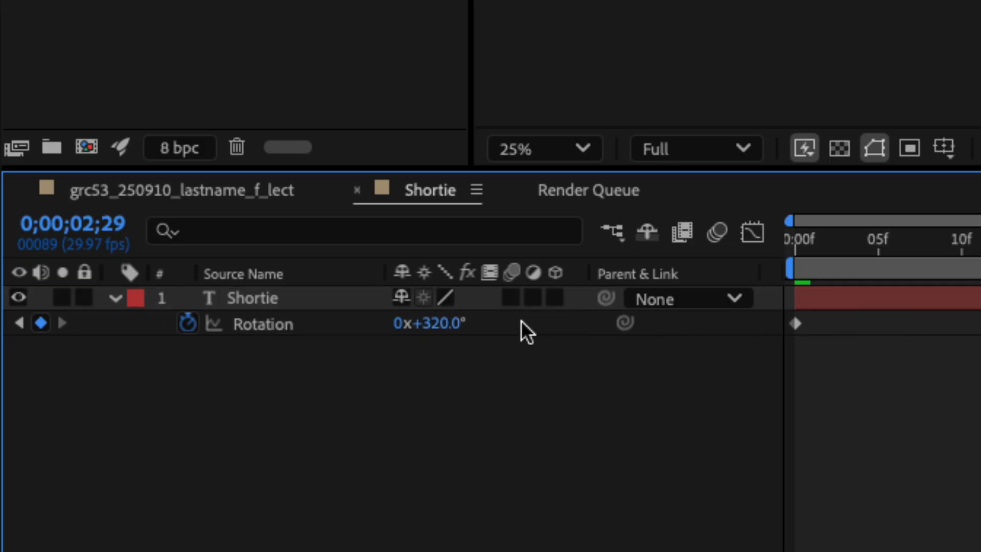
pyautogui.moveTo(446, 322); pyautogui.dragTo(504, 323)
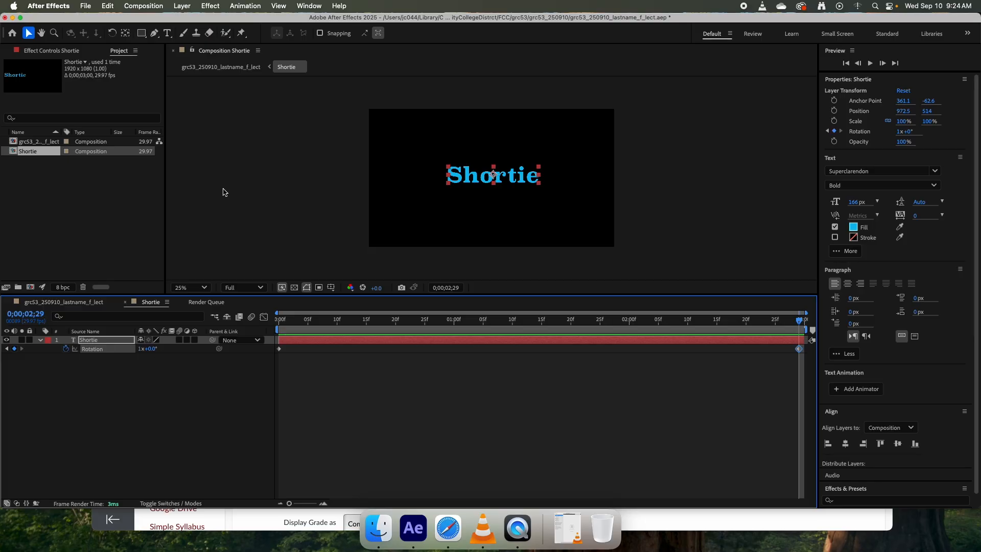
pyautogui.press('space')
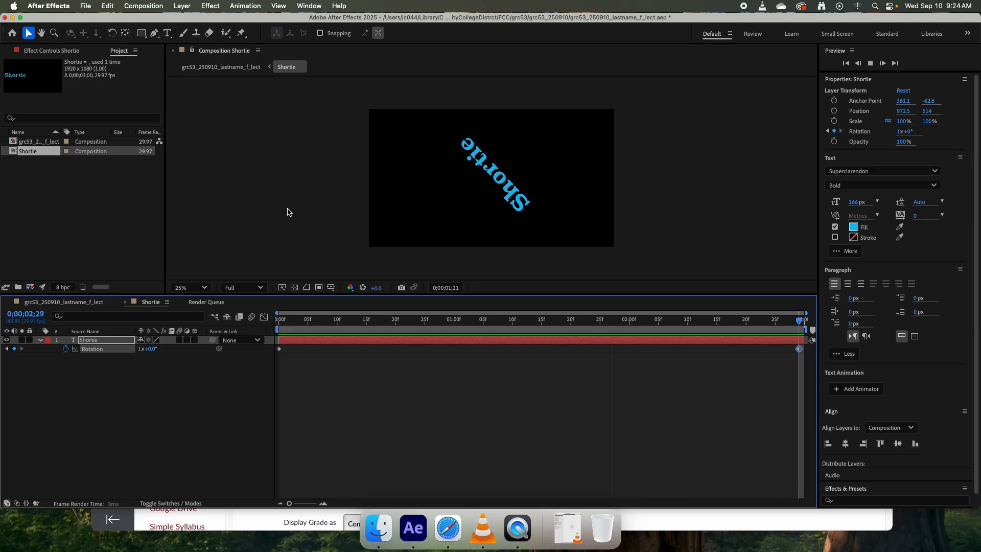
pyautogui.press('space')
# - Try moving the ending Rotation keyframe earlier to about 0;00;01;02, scrub through the spin, and undo the move
pyautogui.moveTo(798, 348); pyautogui.dragTo(467, 346)
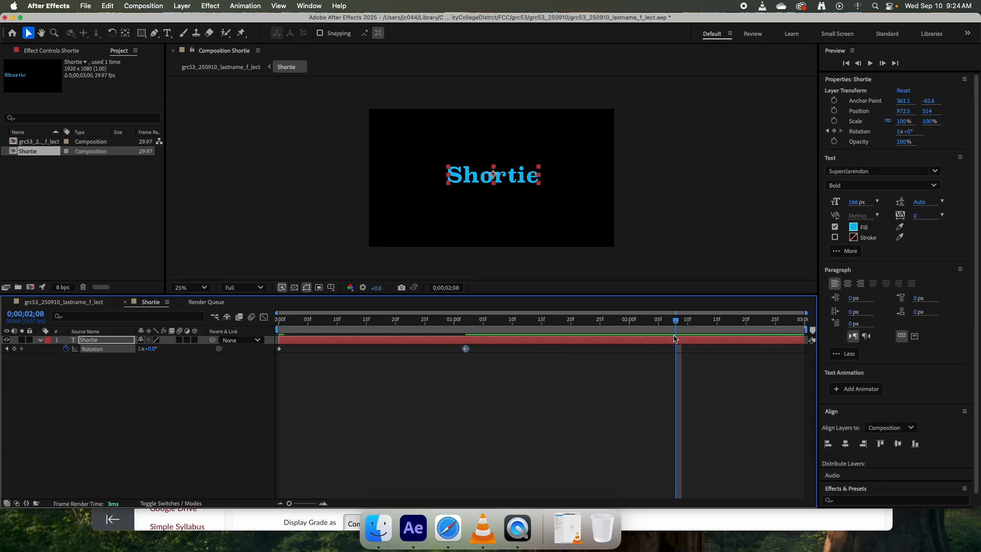
pyautogui.moveTo(676, 321); pyautogui.dragTo(368, 320)
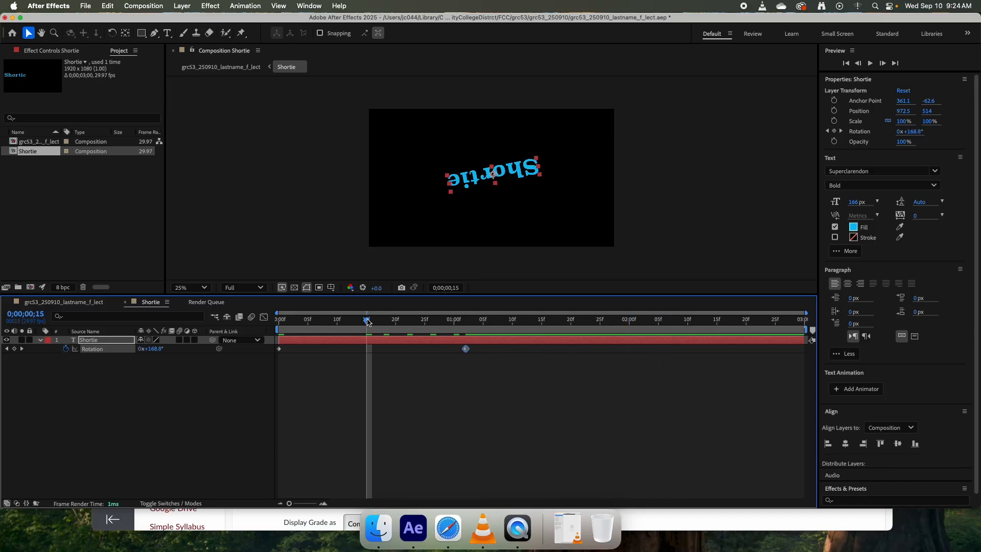
pyautogui.press('super+z')
# - Preview the rotation from first to last keyframe, and check the text at the final frame, 0;00;02;29
pyautogui.press('space')
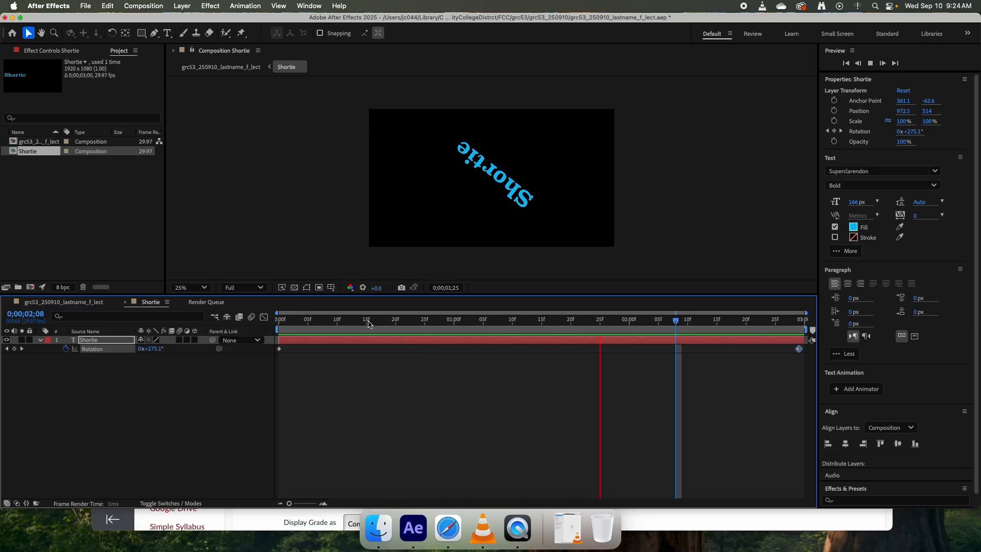
pyautogui.press('space')
pyautogui.moveTo(613, 323); pyautogui.dragTo(817, 329)
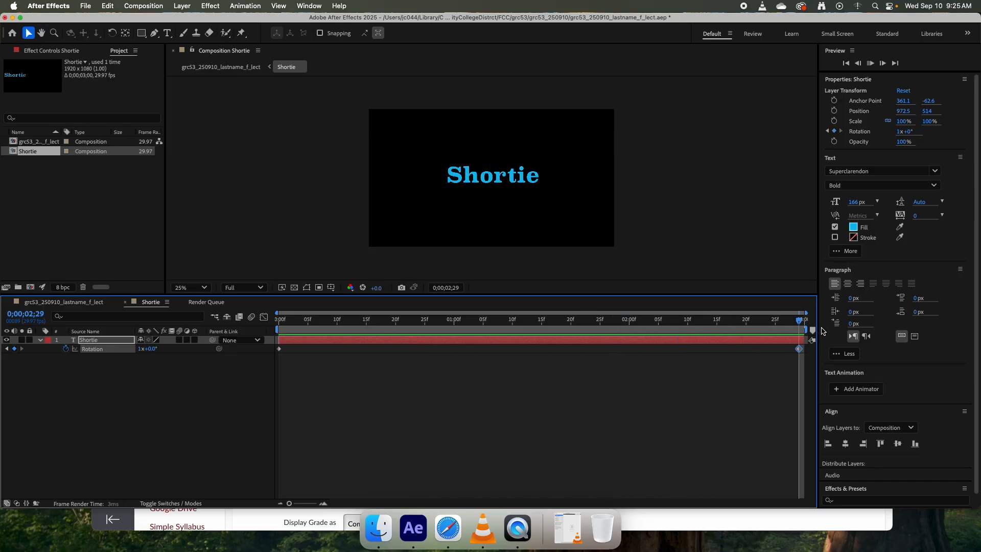
pyautogui.press('space')
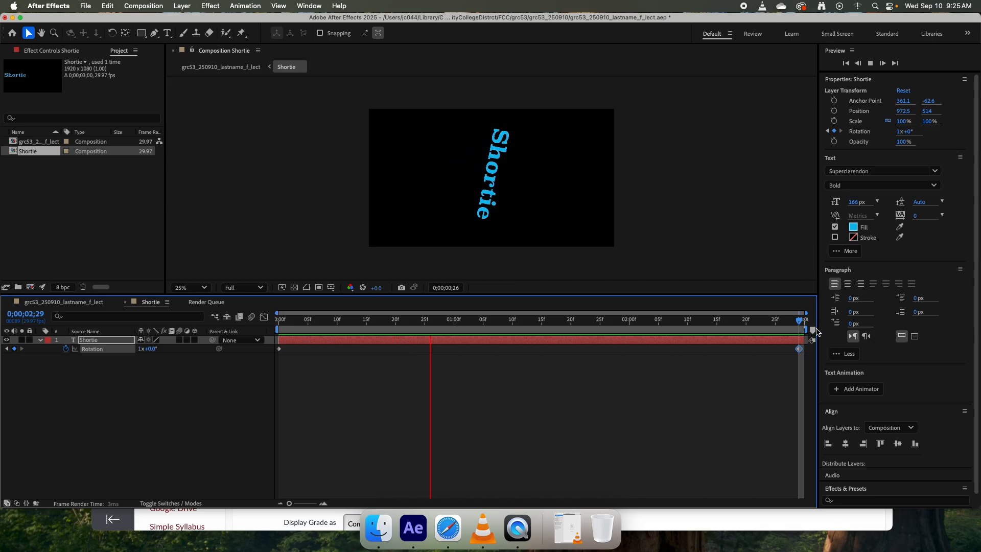
pyautogui.press('space')
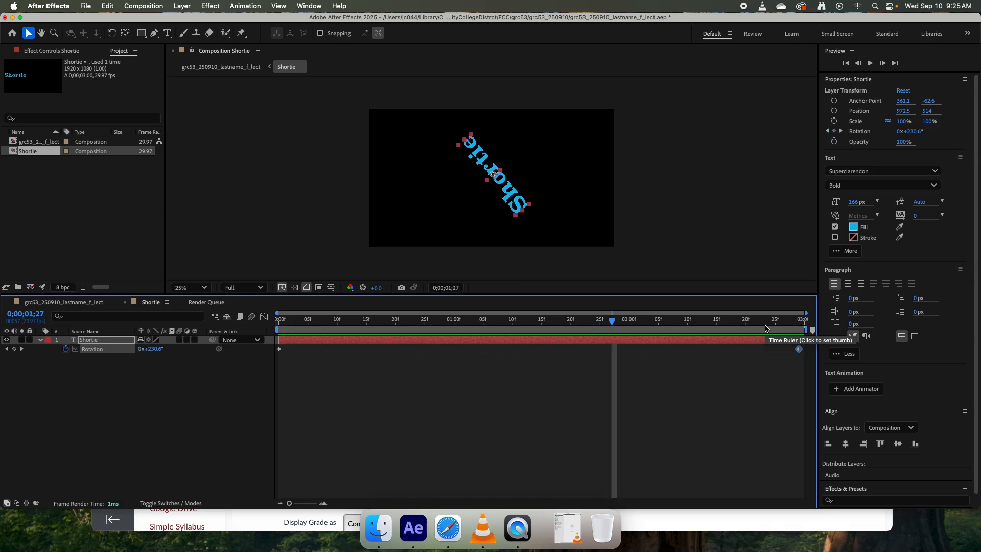
# - Maximize the Shortie timeline to fill the workspace, and restore the normal layout
pyautogui.press('`')
pyautogui.press('Tab')
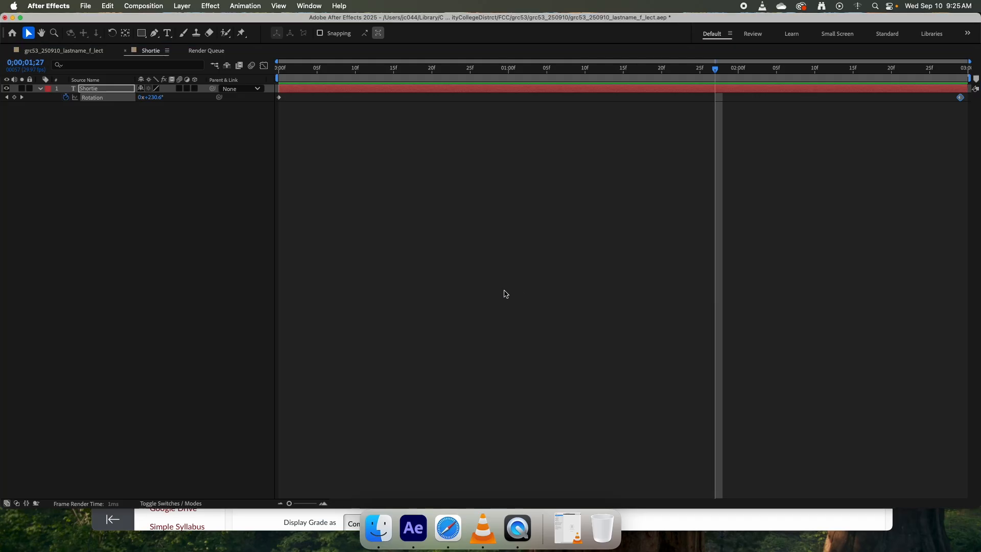
pyautogui.press('`')
# - Maximize the Shortie composition view, zoom it to 100% and preview the rotating text
pyautogui.click(309, 174)
pyautogui.press('`')
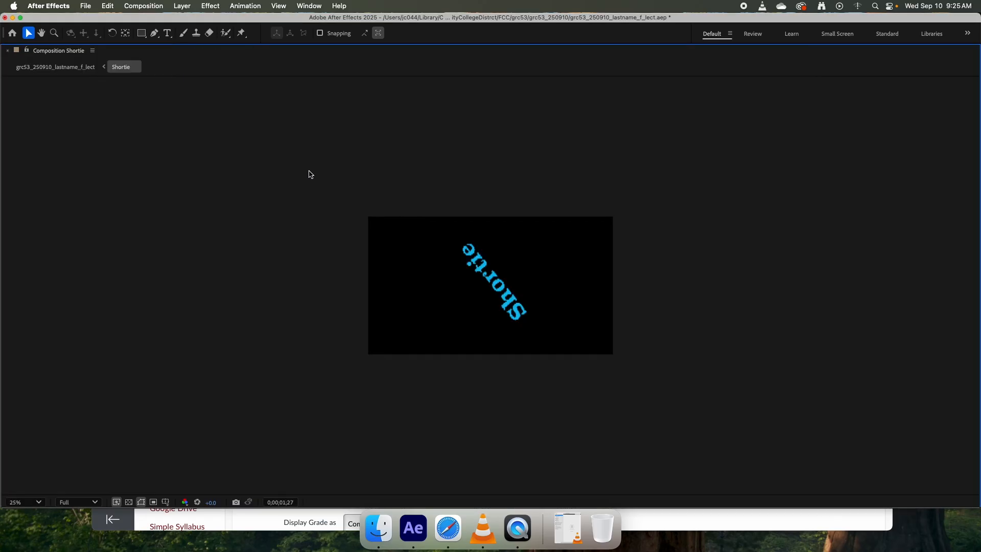
pyautogui.click(501, 290)
pyautogui.press('/')
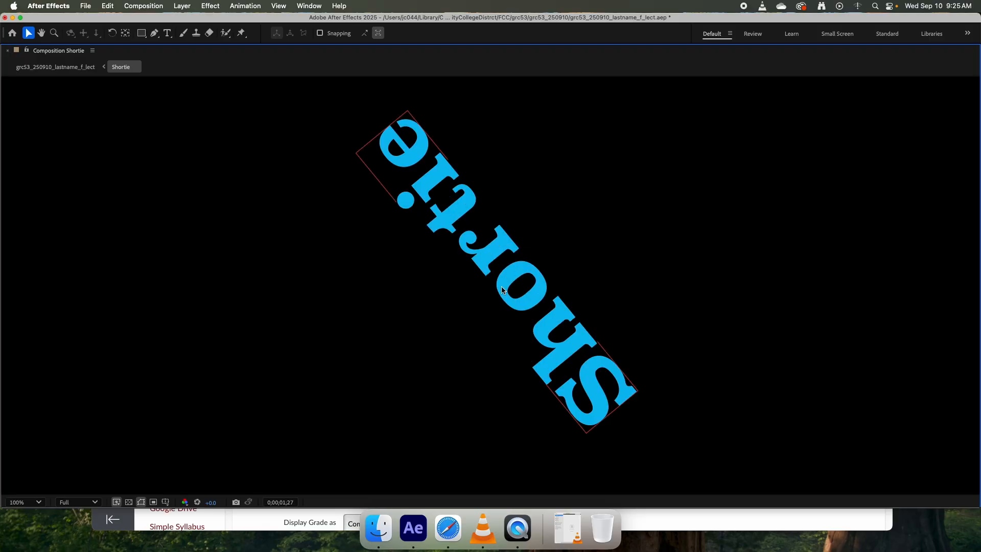
pyautogui.press('space')
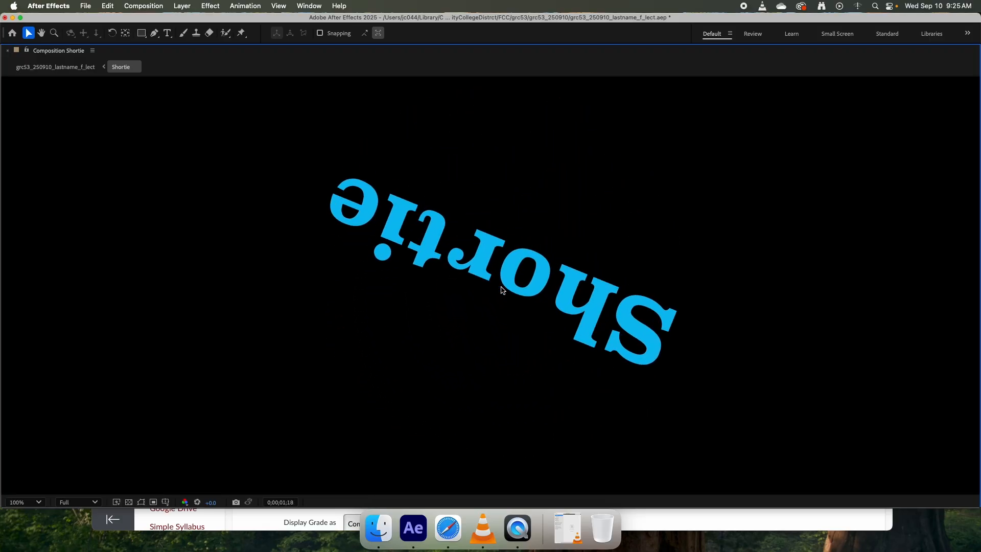
# - Stop the rotation preview, restore the normal panel layout, and zoom the Shortie composition view to 25%
pyautogui.press('space')
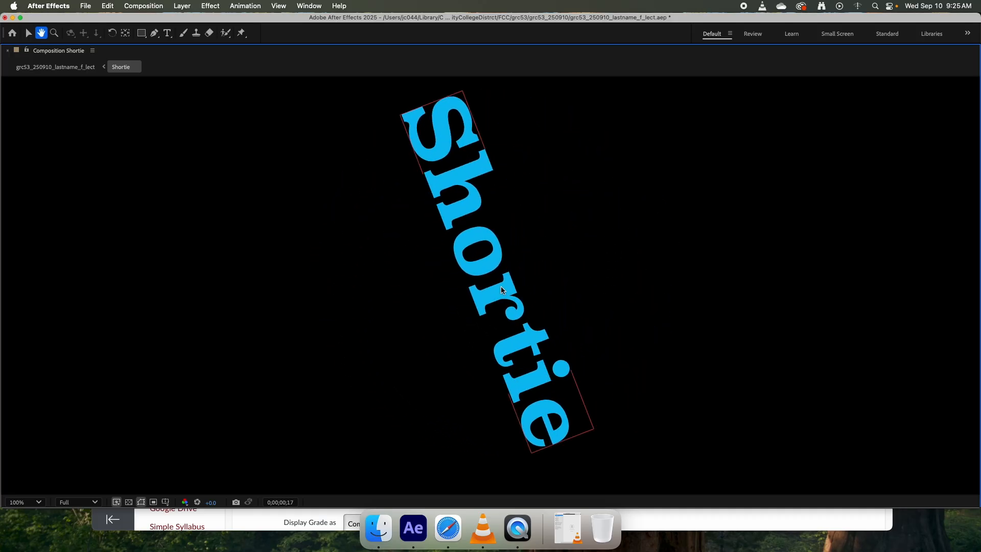
pyautogui.press('`')
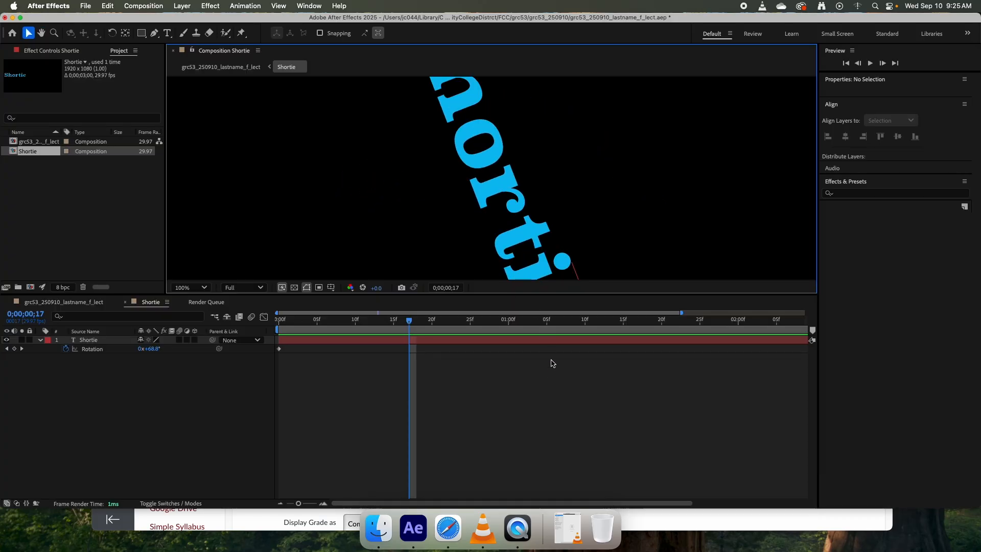
pyautogui.scroll(-2, 419, 219)
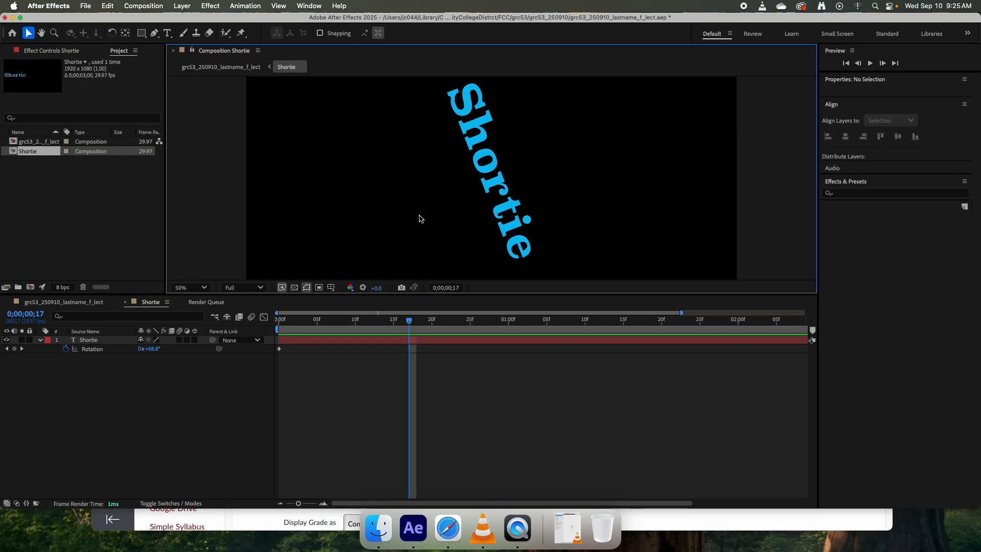
pyautogui.scroll(-2, 418, 219)
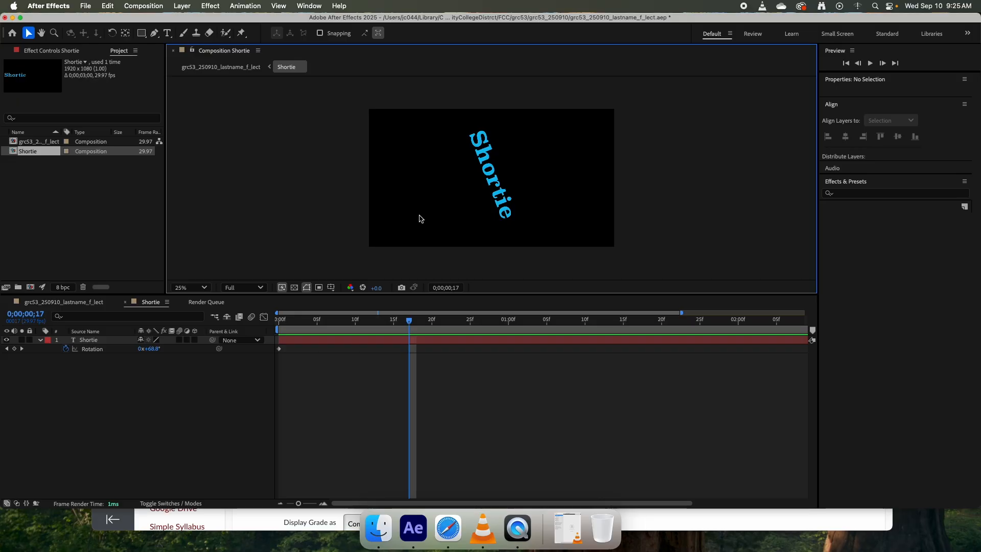
# - Check the Shortie text at its first frame and at its final frame, 0;00;02;29, with the whole timeline in view
pyautogui.click(409, 323)
pyautogui.moveTo(409, 323); pyautogui.dragTo(279, 322)
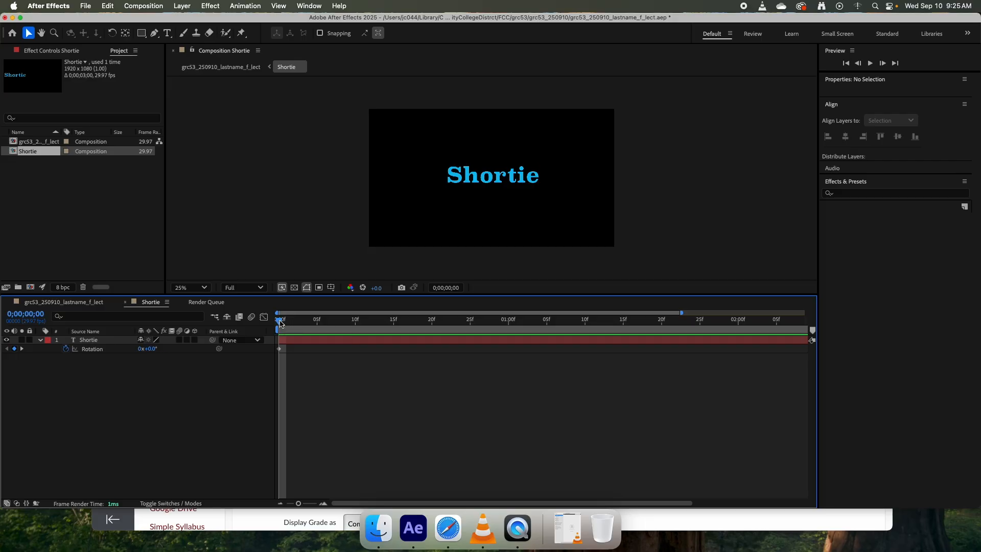
pyautogui.moveTo(280, 322); pyautogui.dragTo(288, 322)
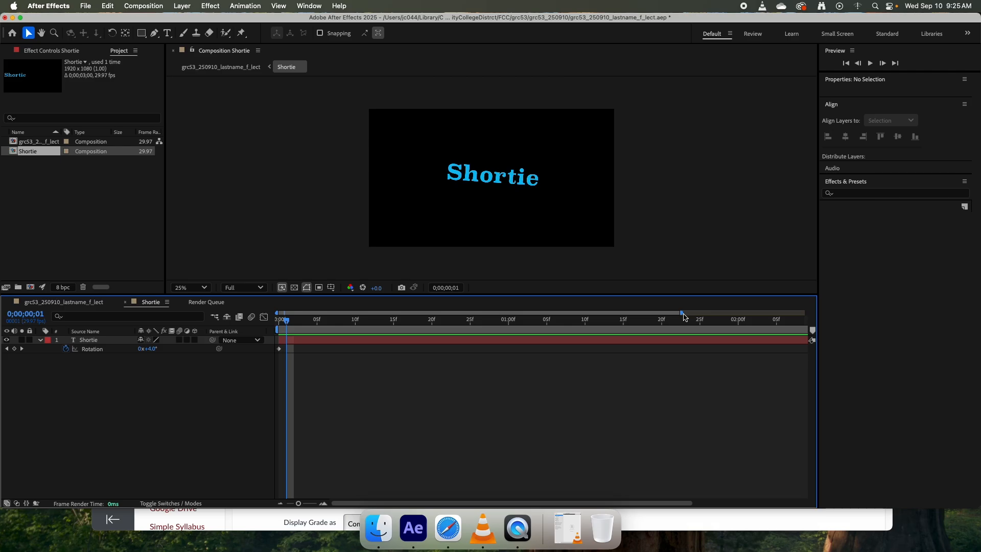
pyautogui.moveTo(682, 313); pyautogui.dragTo(858, 310)
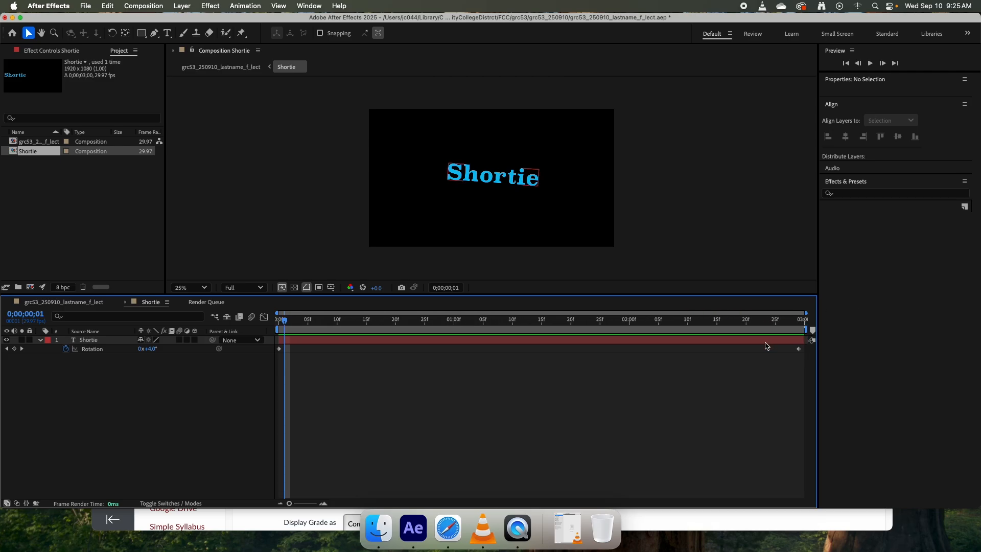
pyautogui.press('End')
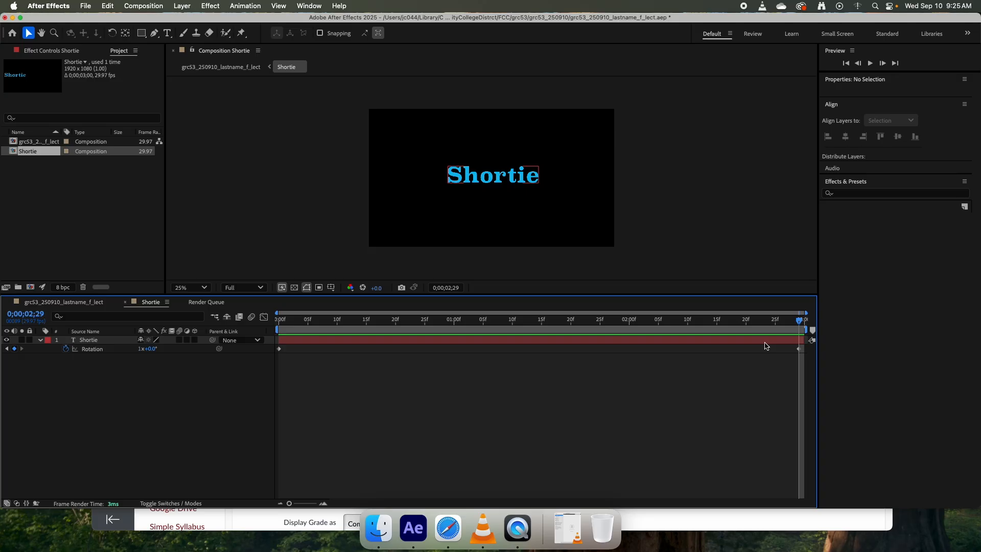
# - Try moving the ending Rotation keyframe to 0;00;01;00 and trimming the work area end to that frame
pyautogui.click(776, 354)
pyautogui.moveTo(798, 349); pyautogui.dragTo(453, 352)
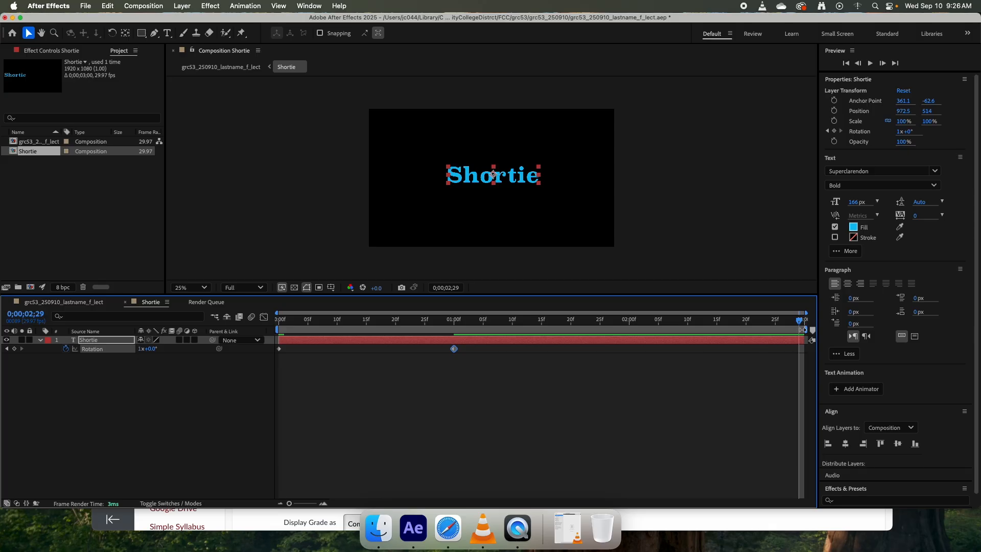
pyautogui.moveTo(802, 330); pyautogui.dragTo(467, 330)
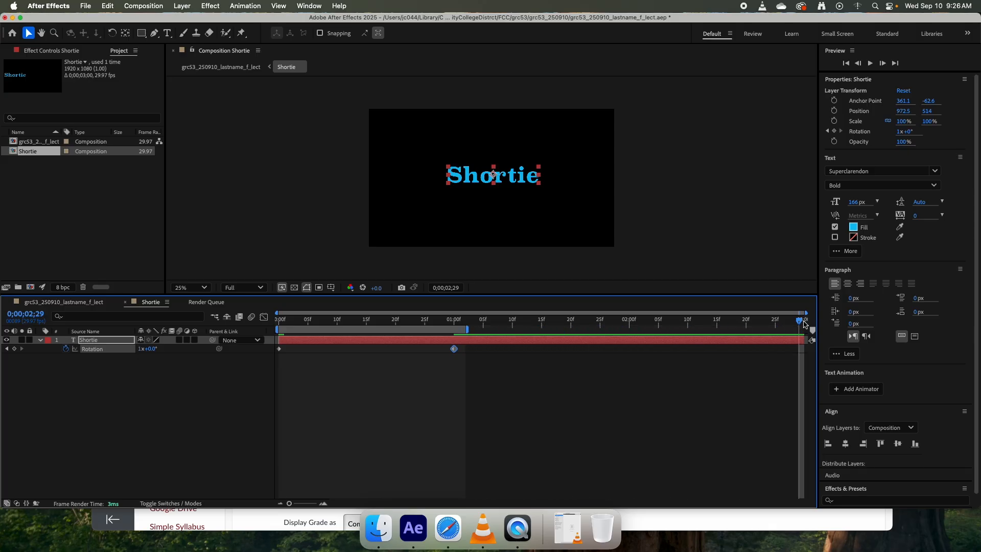
pyautogui.press('j')
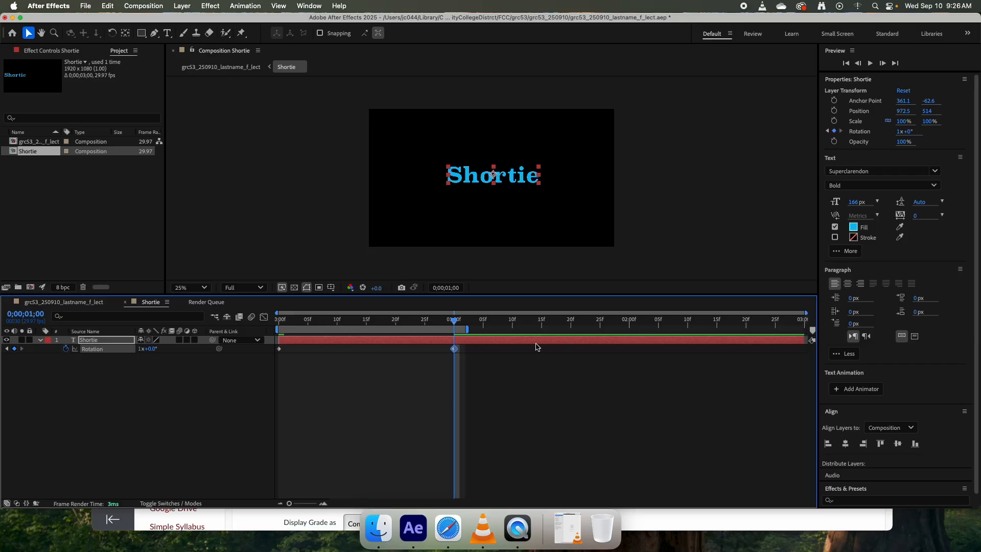
pyautogui.press('n')
# - Scrub and preview the shortened one-second rotation from the first frame of the Shortie composition
pyautogui.moveTo(457, 325); pyautogui.dragTo(273, 324)
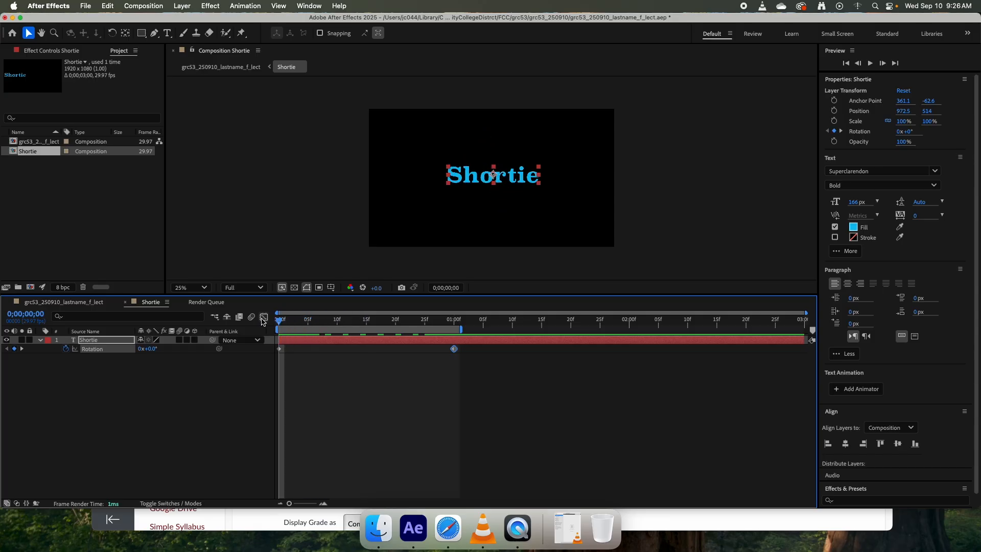
pyautogui.press('space')
pyautogui.press('space')
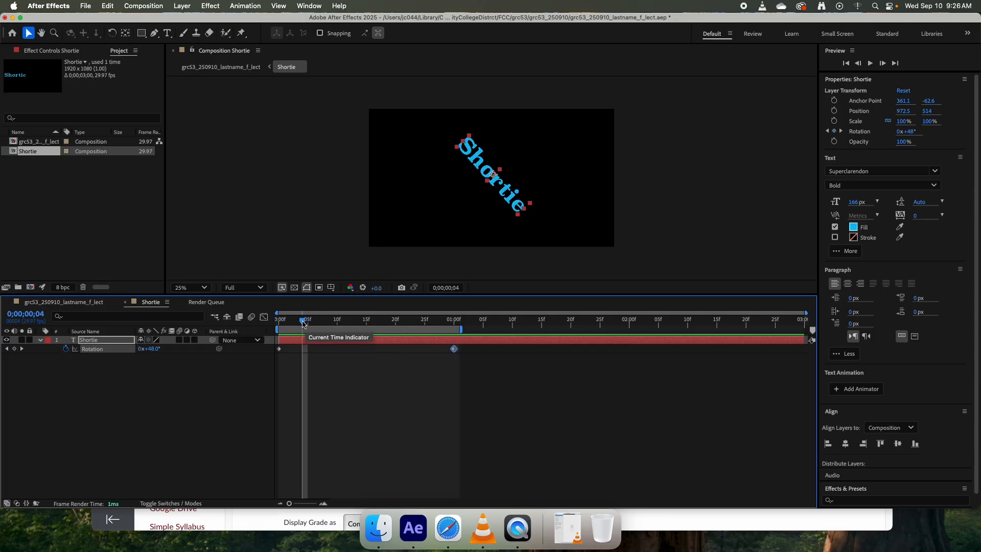
pyautogui.press('space')
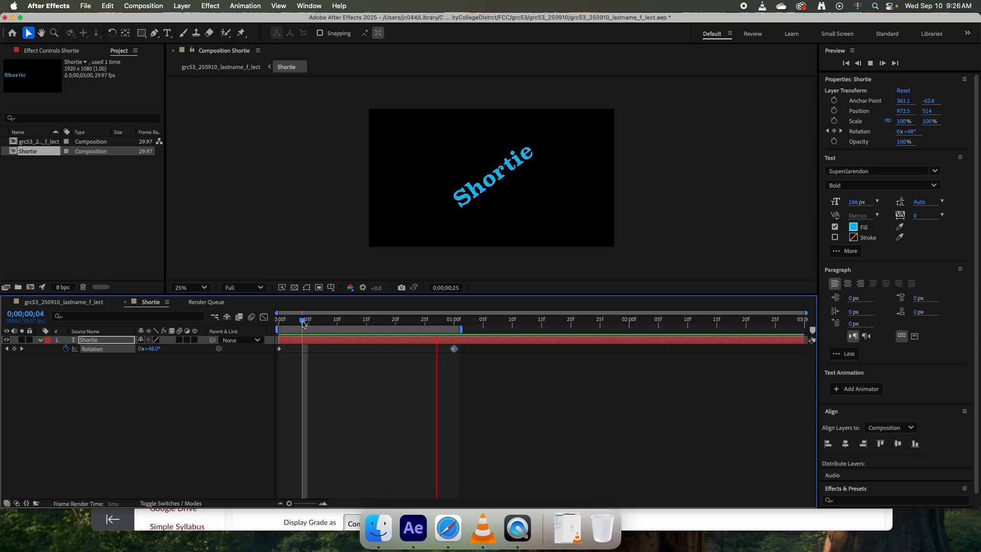
pyautogui.press('space')
# - Undo the work area trims and the Rotation keyframe move, and preview the full-length spin
pyautogui.press('super+z')
pyautogui.press('super+z')
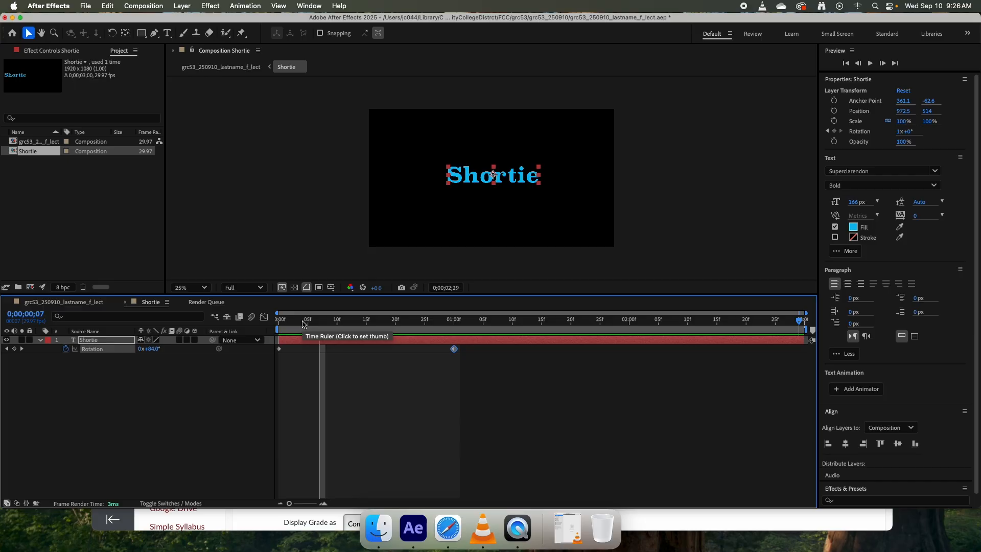
pyautogui.press('space')
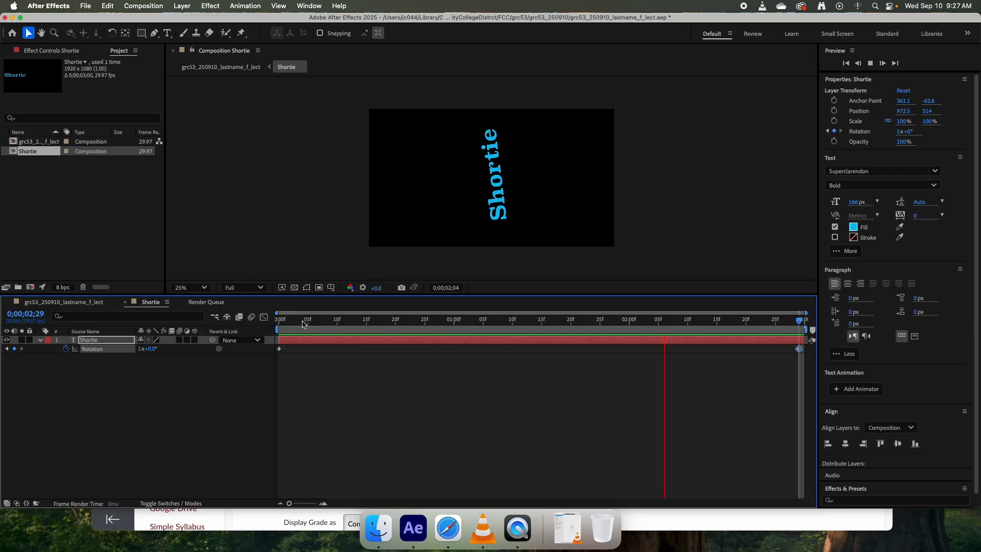
pyautogui.press('space')
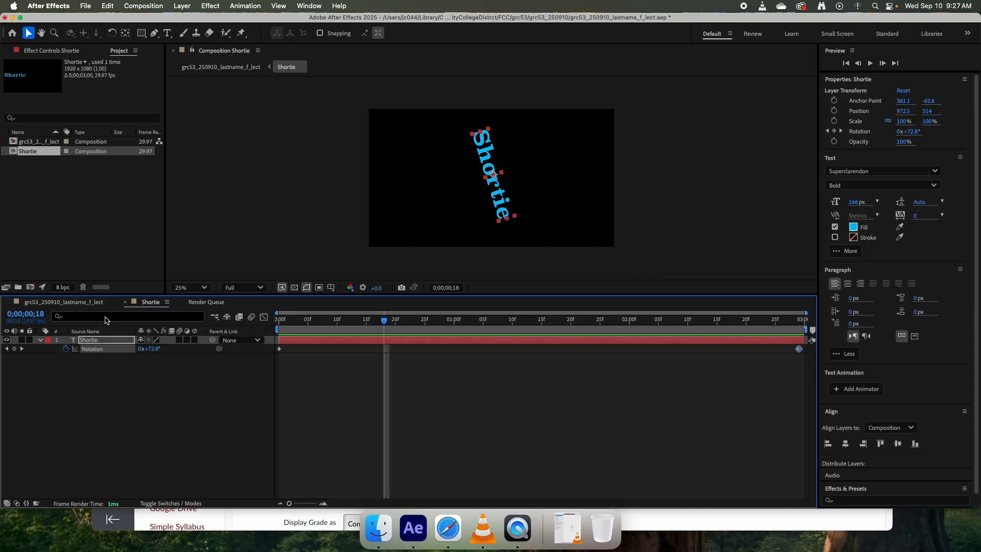
# - Preview the grc53_250910_lastname_f_lect composition from its first frame to check the Shortie Loop layer
pyautogui.click(81, 303)
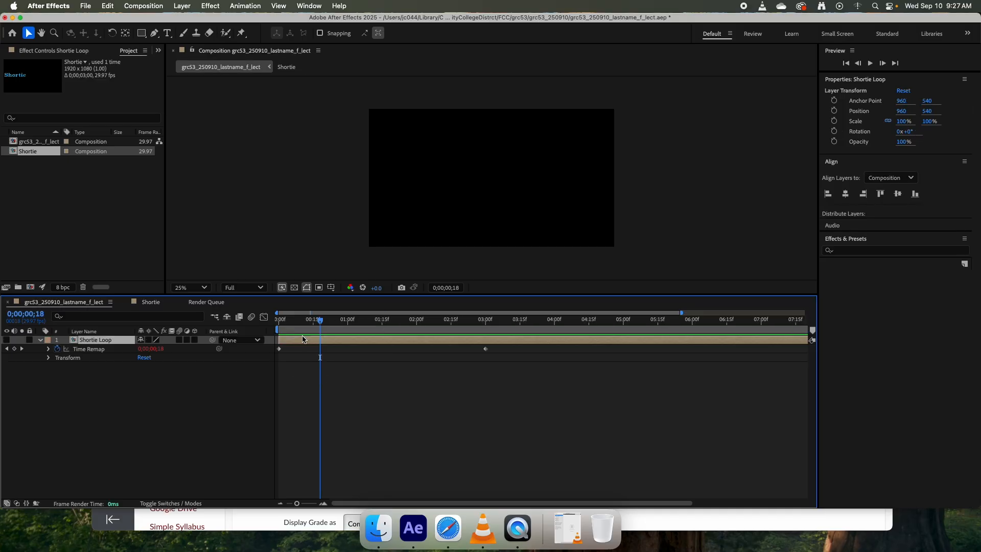
pyautogui.moveTo(319, 323); pyautogui.dragTo(278, 321)
pyautogui.press('space')
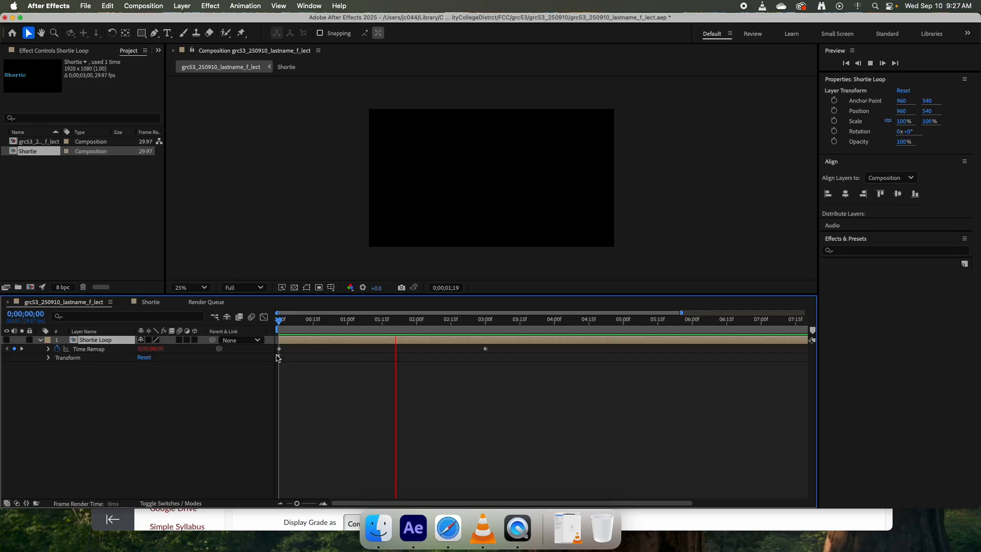
pyautogui.press('space')
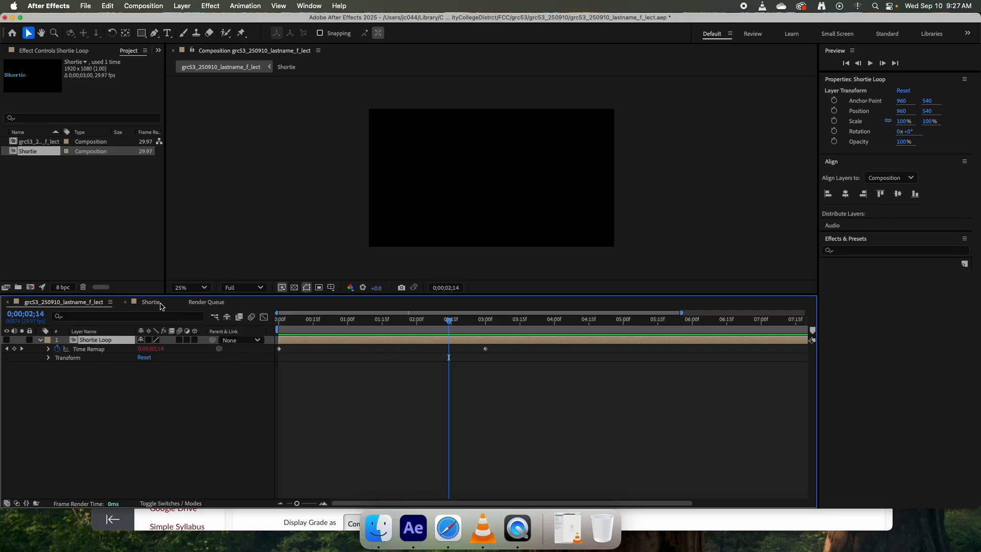
# - Return the Shortie composition to its first frame and save the project
pyautogui.click(151, 303)
pyautogui.moveTo(711, 320); pyautogui.dragTo(70, 352)
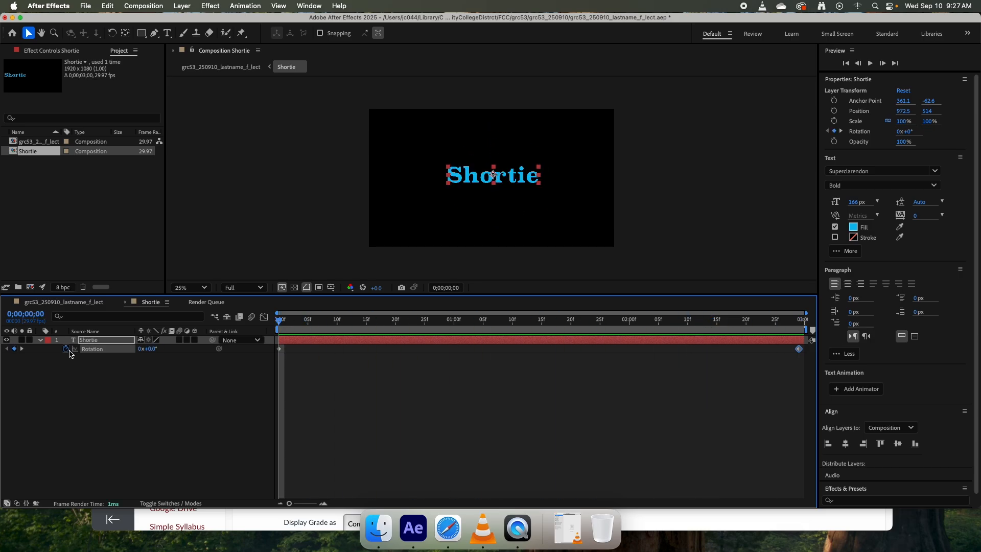
pyautogui.press('cmd+s')
# - Replace the Shortie Loop layer in the grc53_250910_lastname_f_lect composition with a fresh copy of the Shortie composition
pyautogui.click(75, 304)
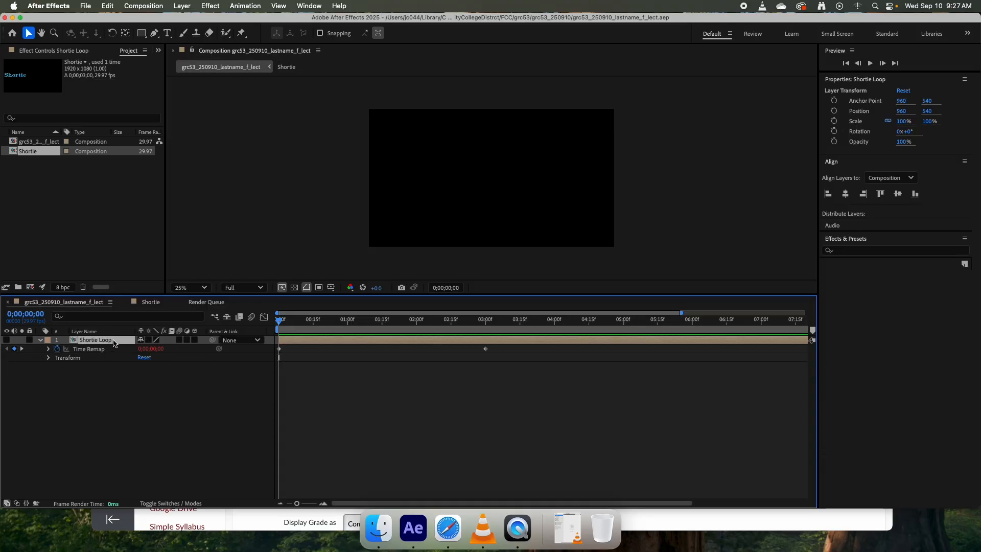
pyautogui.press('Delete')
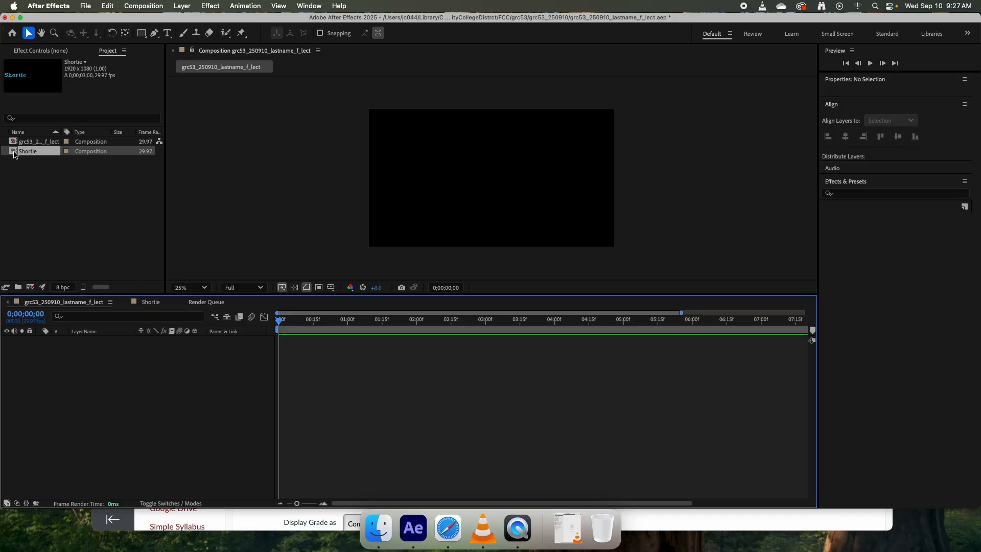
pyautogui.moveTo(14, 152); pyautogui.dragTo(106, 355)
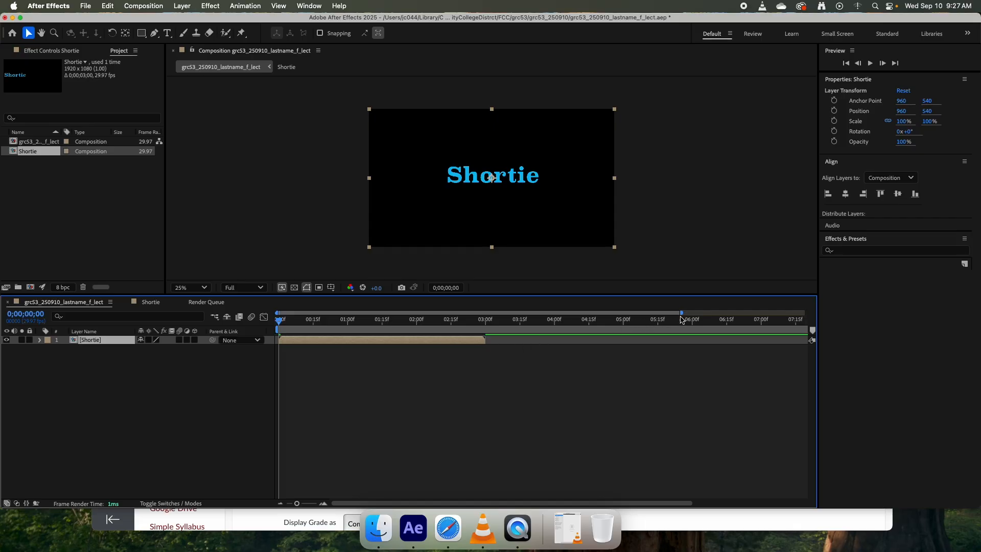
pyautogui.moveTo(681, 318); pyautogui.dragTo(823, 318)
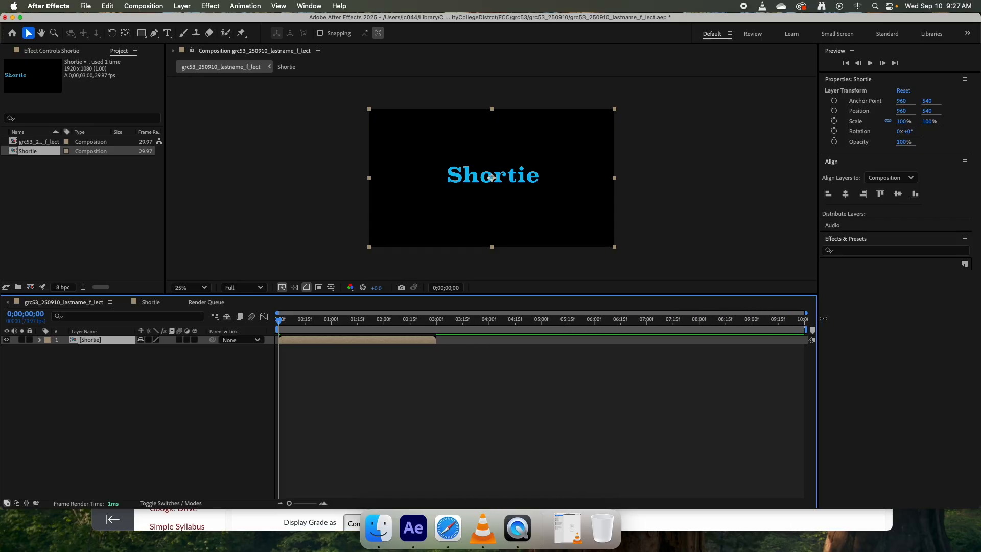
# - Enable time remapping on the Shortie layer and give its Time Remap property the expression loopOut()
pyautogui.rightClick(386, 343)
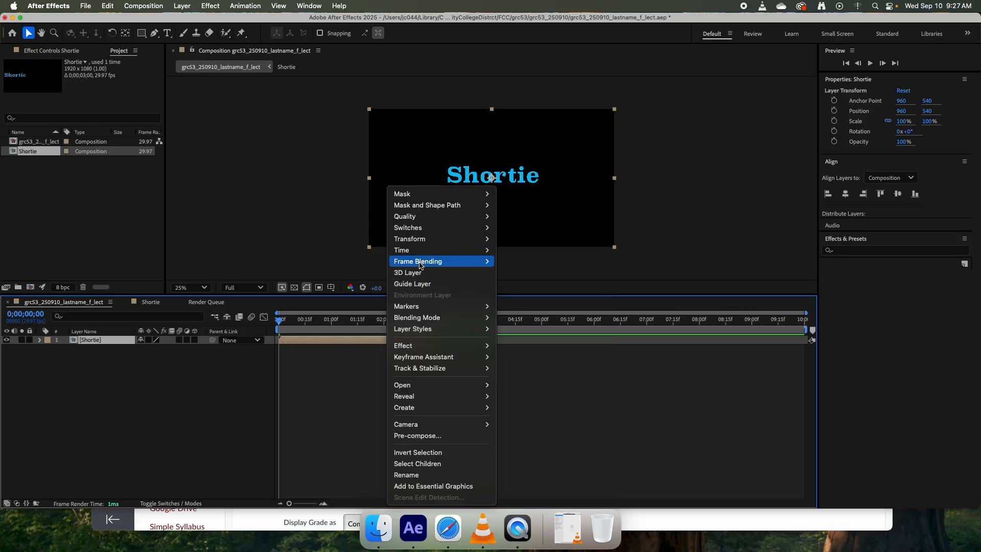
pyautogui.moveTo(420, 251)
pyautogui.click(537, 250)
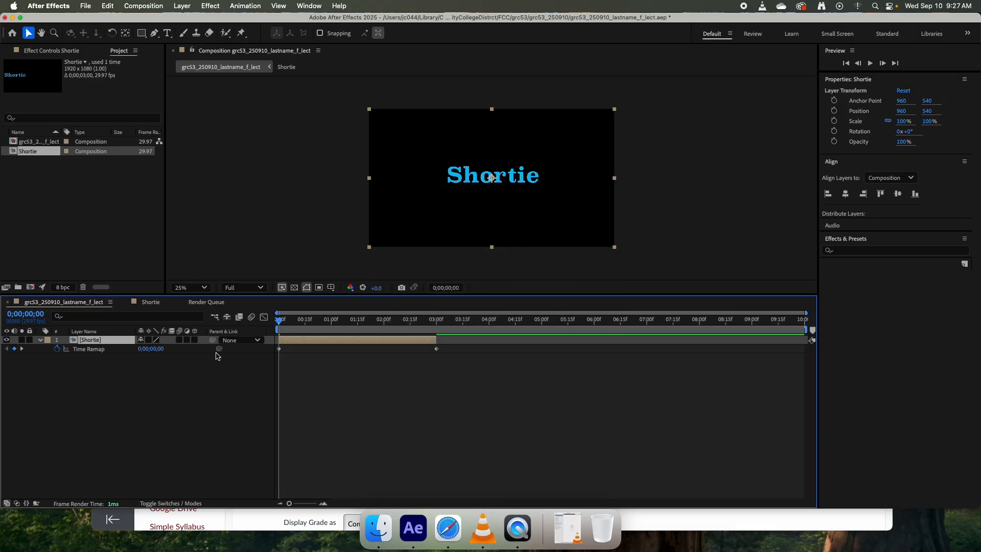
pyautogui.keyDown('alt'); pyautogui.click(57, 349); pyautogui.keyUp('alt')
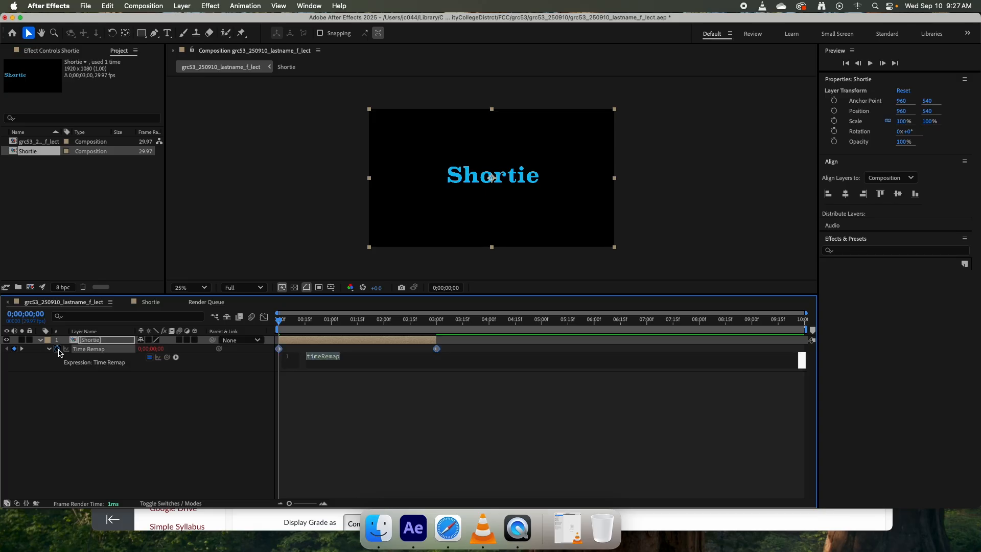
pyautogui.write('loop')
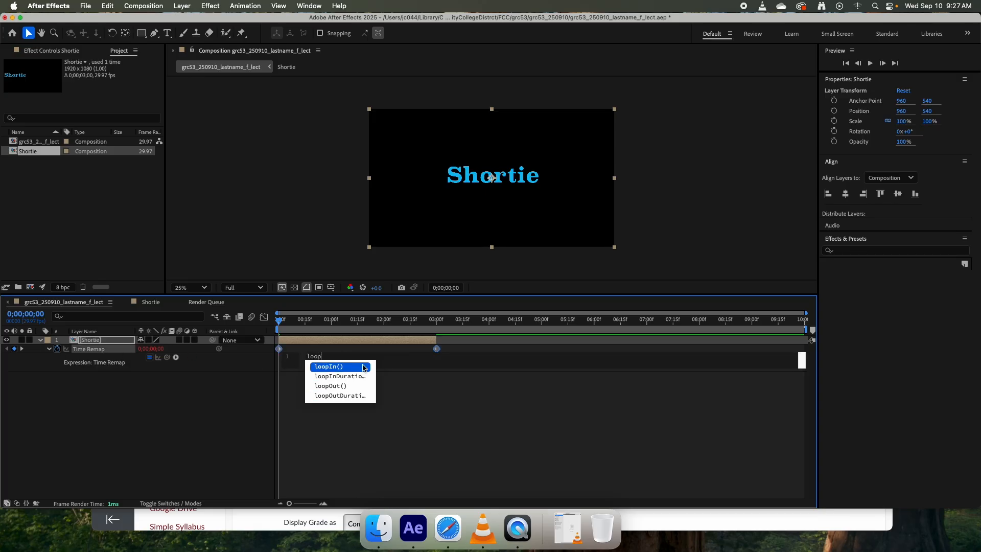
pyautogui.click(334, 386)
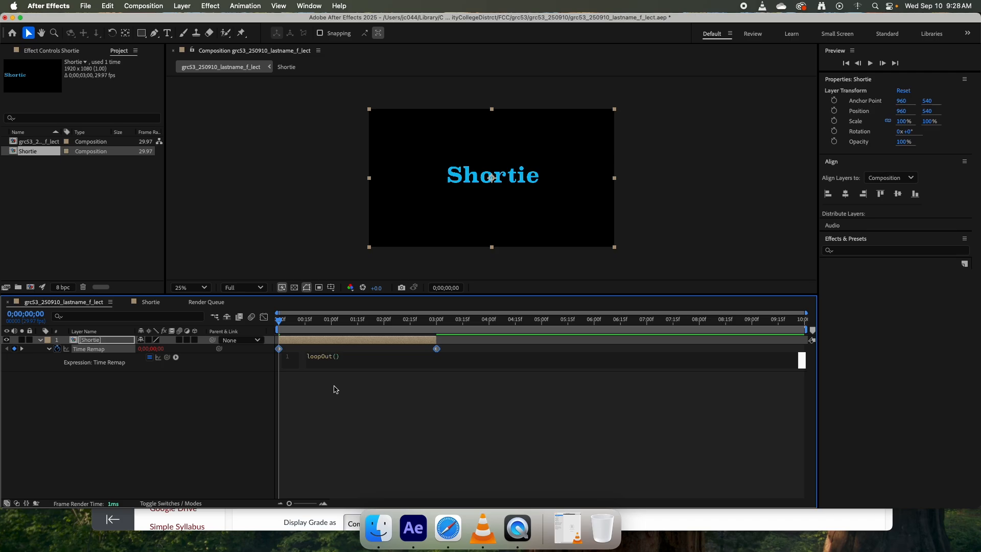
# - Preview the time-remapped Shortie layer from the first frame until past the end of its layer bar
pyautogui.click(281, 321)
pyautogui.press('space')
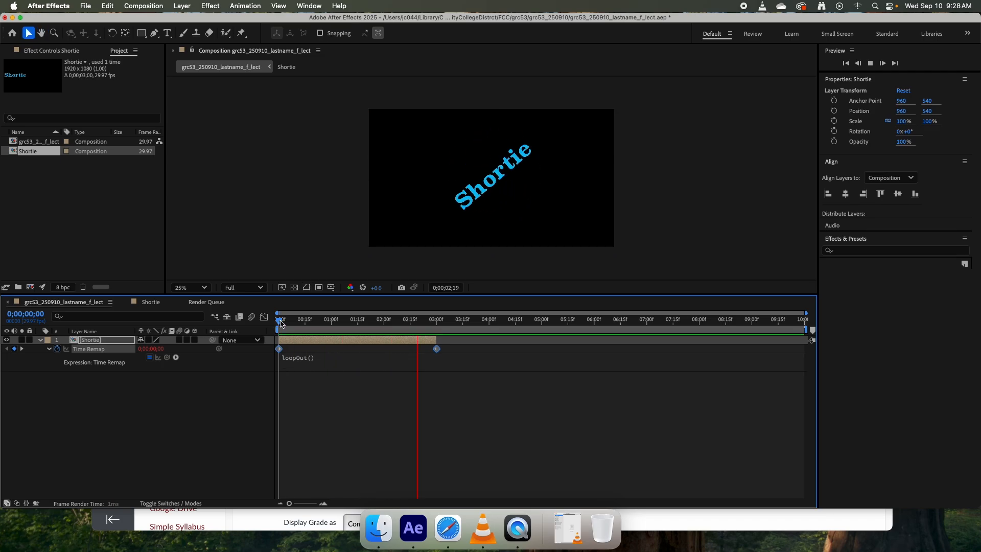
pyautogui.press('space')
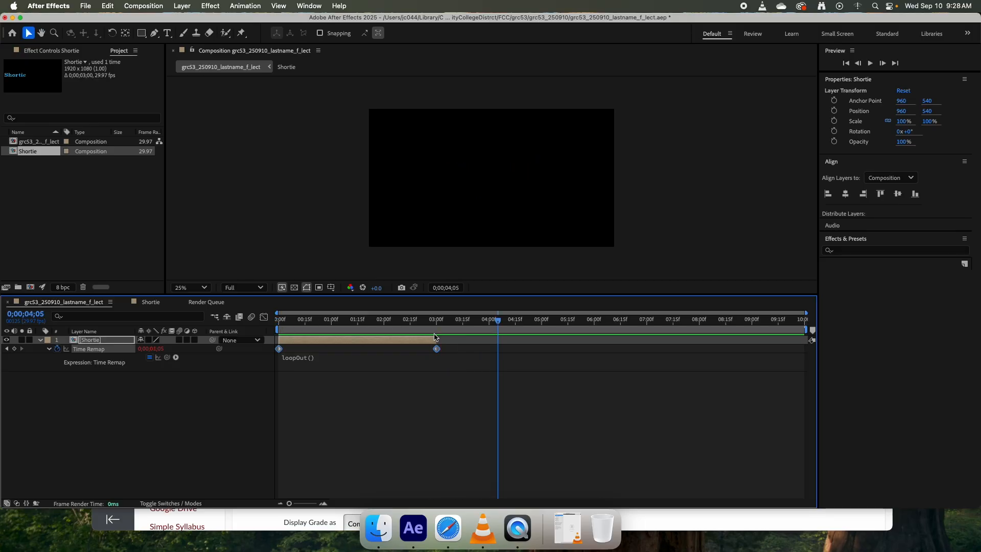
# - Extend the Shortie layer's out point to the end of the composition and preview the loop from the first frame
pyautogui.moveTo(439, 340); pyautogui.dragTo(807, 340)
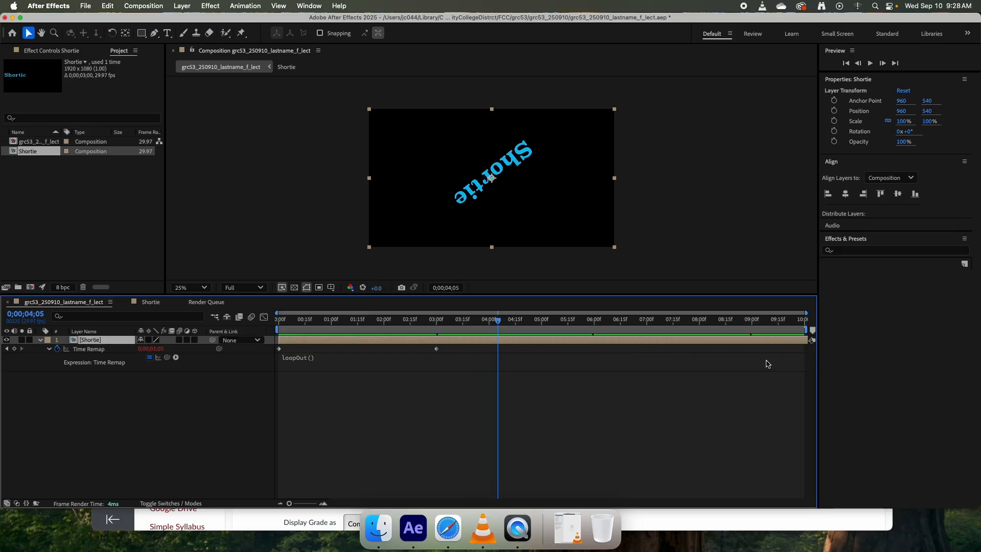
pyautogui.press('Home')
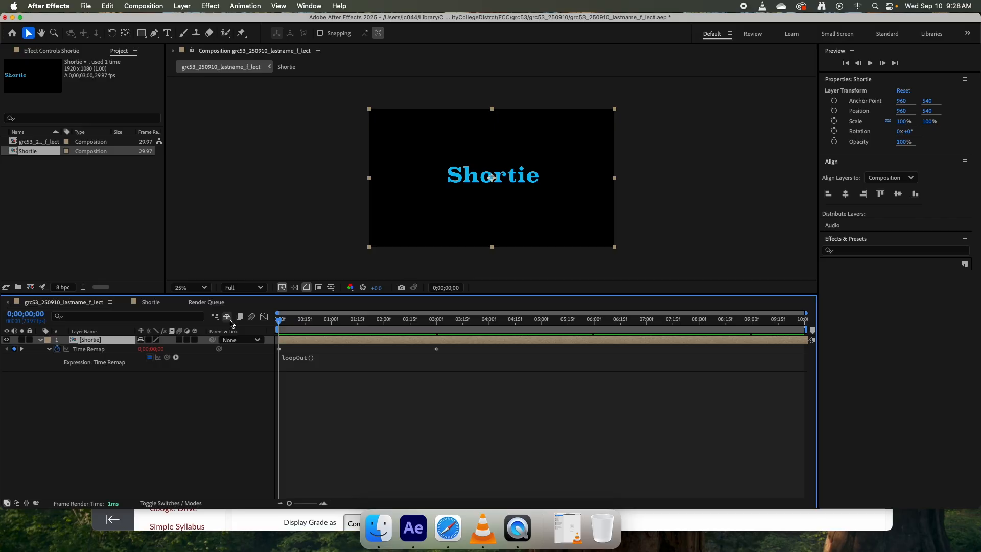
pyautogui.press('space')
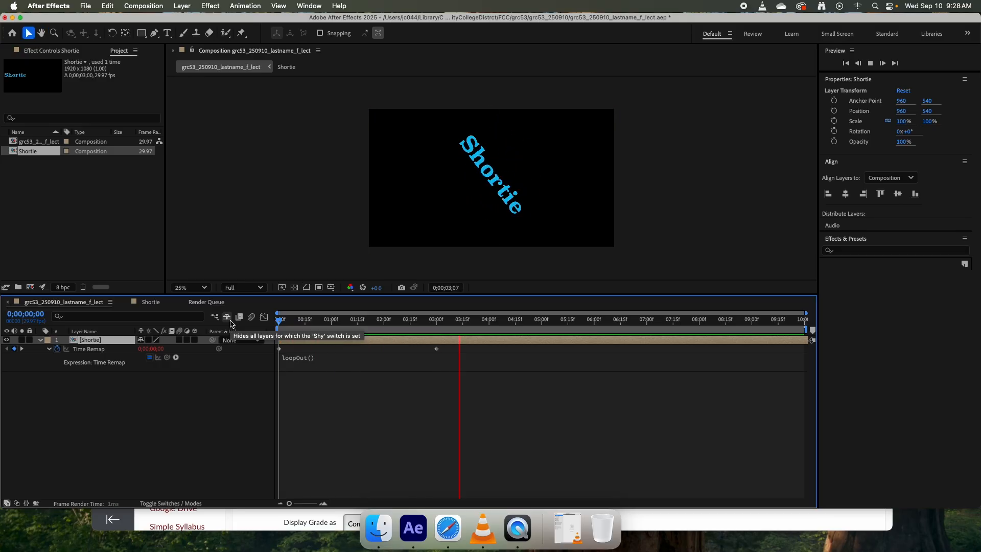
# - Enlarge the composition view to 100% and preview the looping Shortie layer from the first frame
pyautogui.press('space')
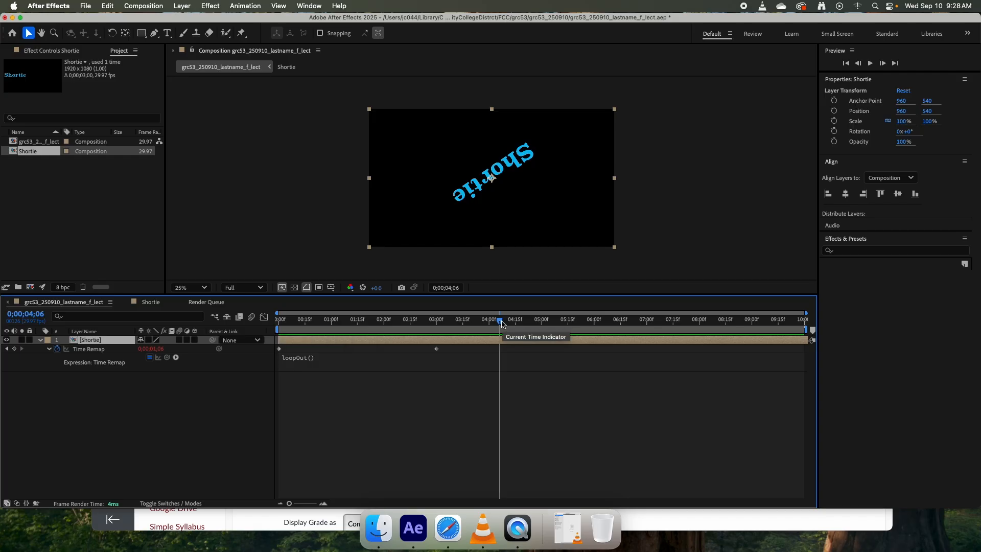
pyautogui.moveTo(462, 321); pyautogui.dragTo(277, 320)
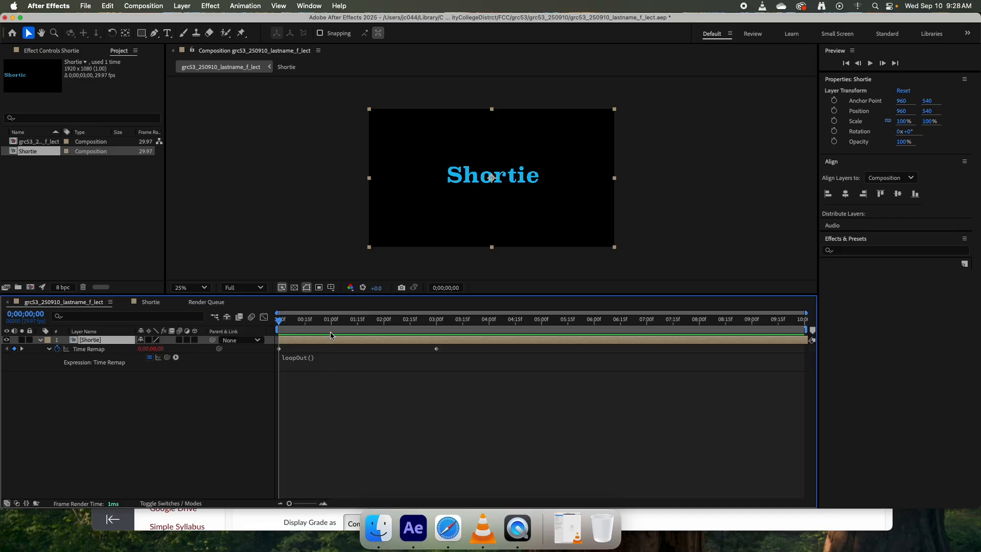
pyautogui.moveTo(337, 296); pyautogui.dragTo(335, 376)
pyautogui.press('/')
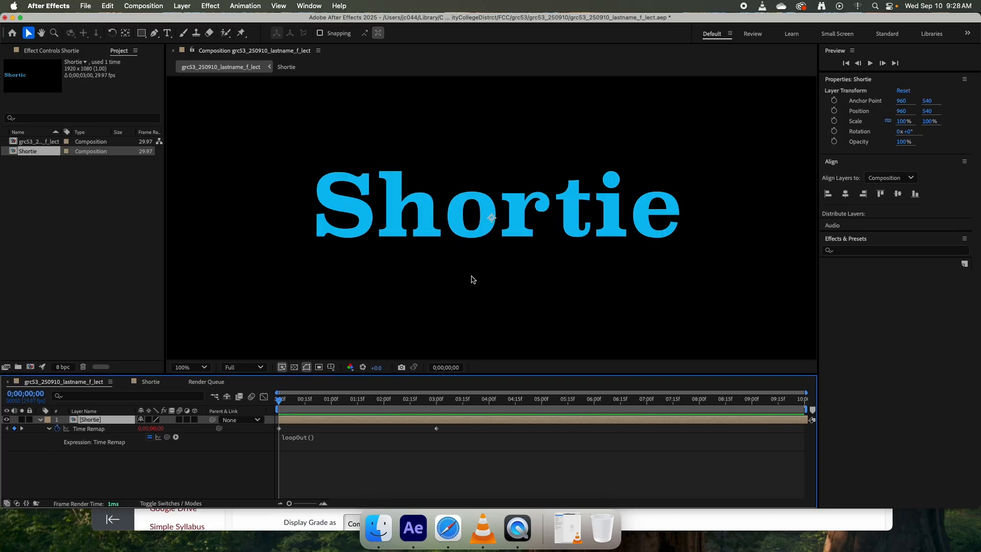
pyautogui.press('space')
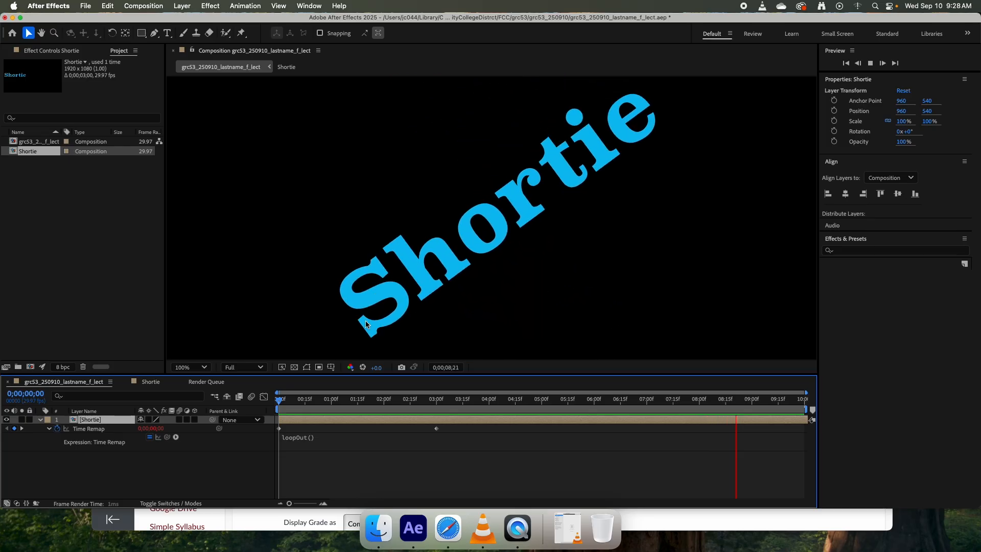
pyautogui.press('space')
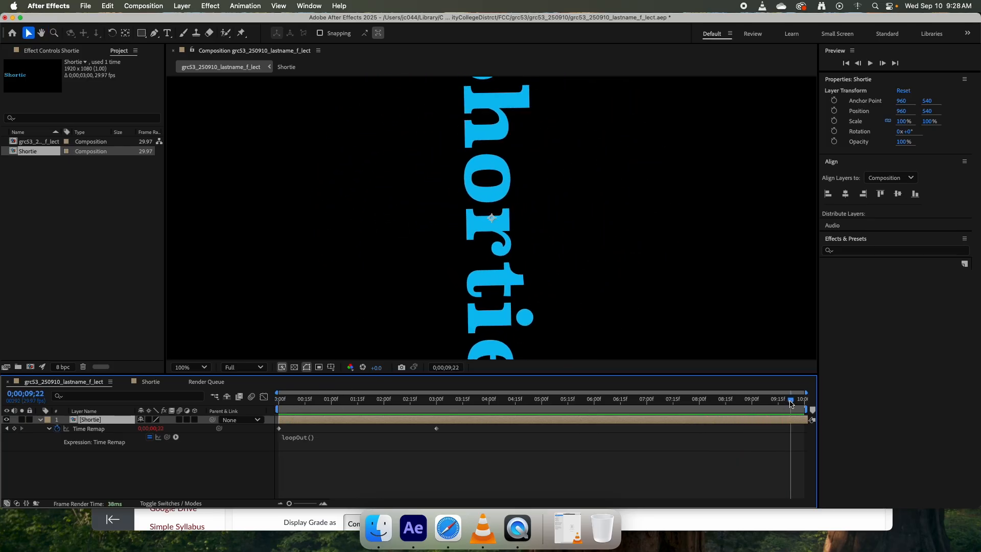
# - Examine the frame at the Shortie layer's last Time Remap keyframe at 0;00;03;00, reaching it from both earlier and later times
pyautogui.moveTo(791, 403); pyautogui.dragTo(451, 412)
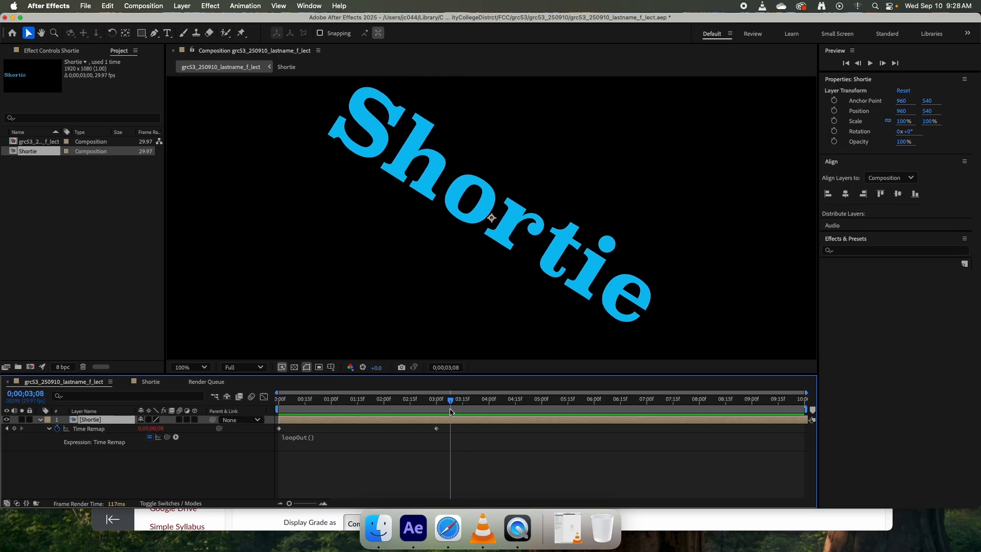
pyautogui.press('j')
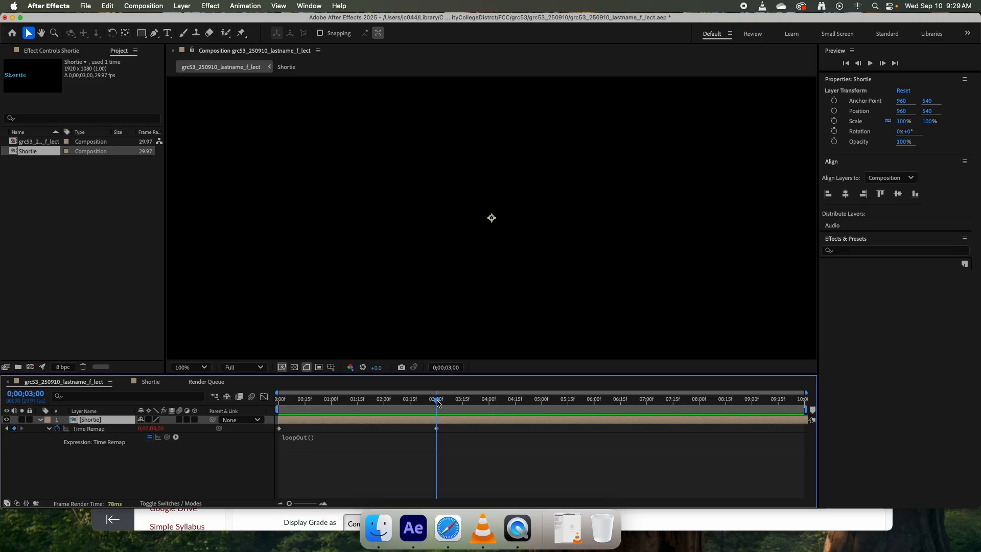
pyautogui.moveTo(437, 403); pyautogui.dragTo(399, 409)
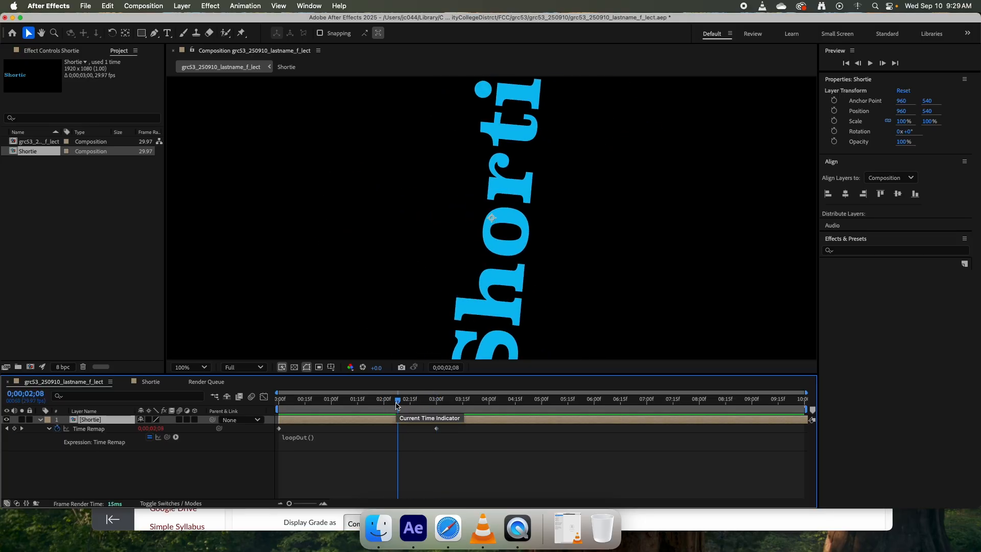
pyautogui.press('k')
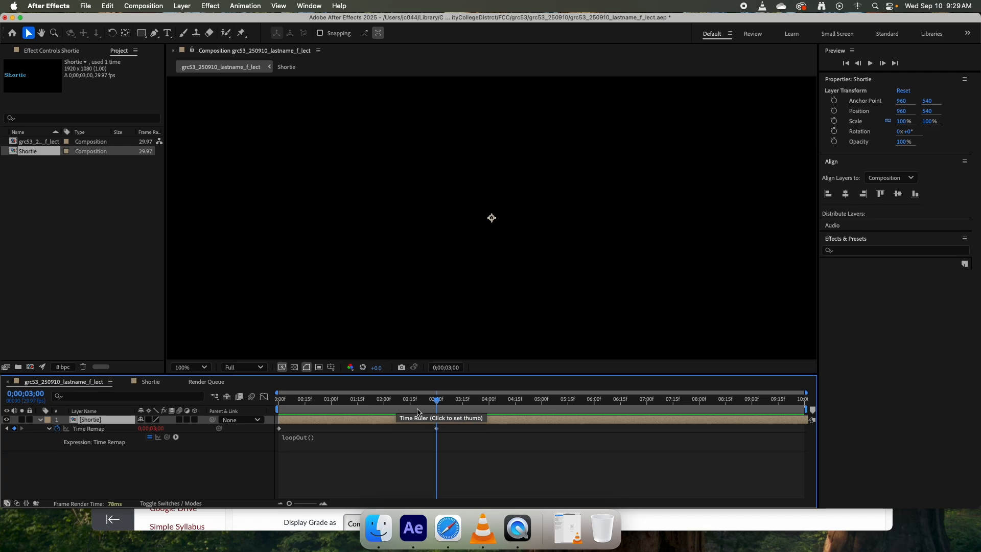
pyautogui.moveTo(437, 400); pyautogui.dragTo(543, 402)
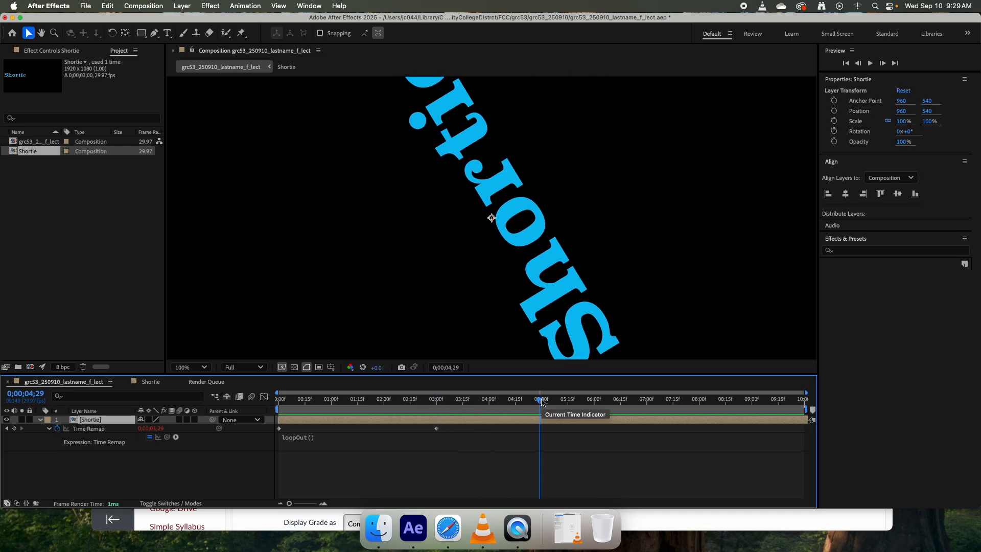
pyautogui.press('j')
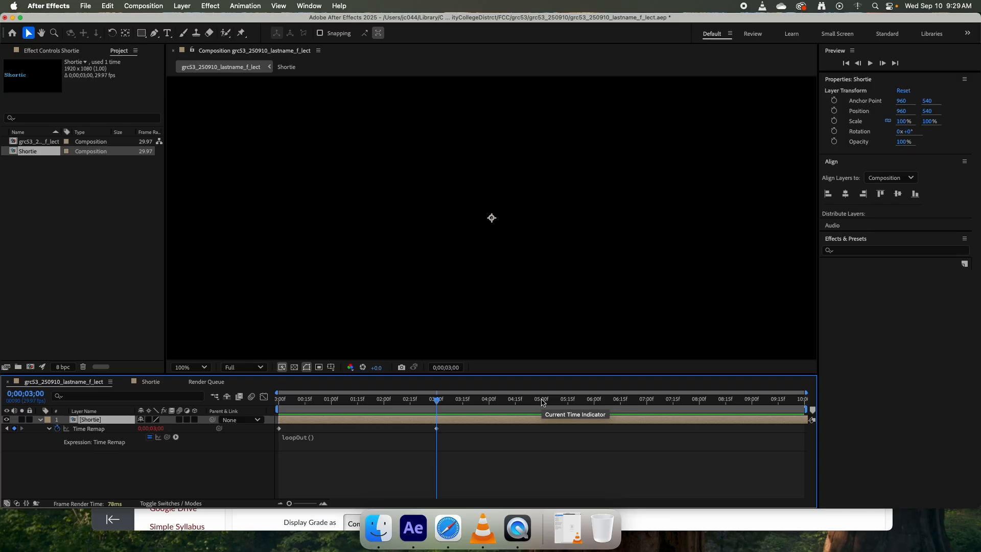
# - Add a Time Remap keyframe at 0;00;02;29 on the Shortie layer and delete the one at 0;00;03;00
pyautogui.press('pageup')
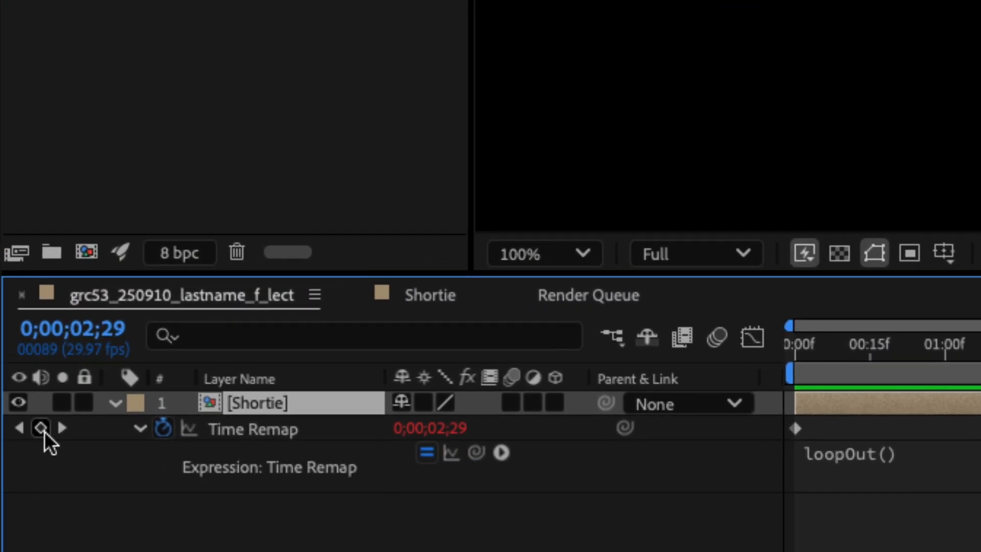
pyautogui.click(42, 428)
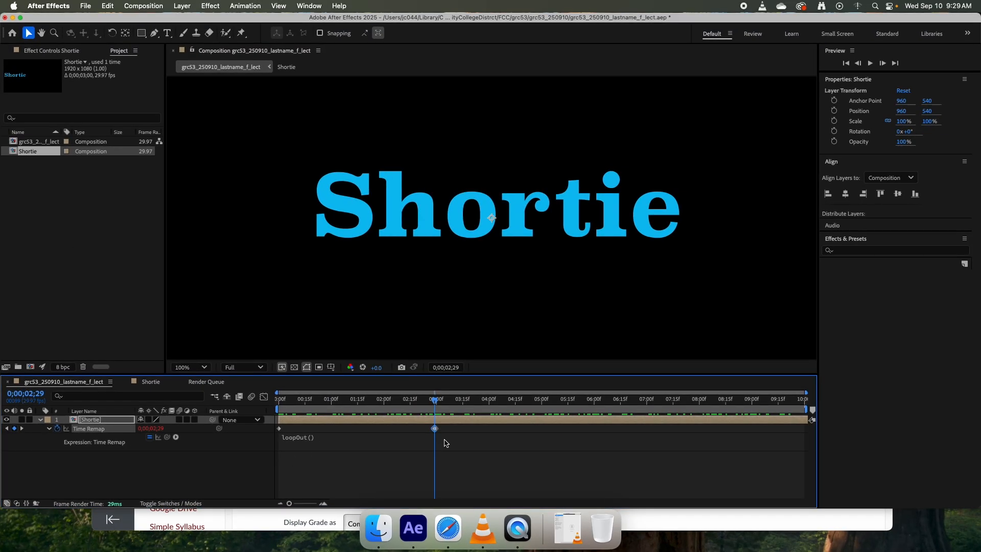
pyautogui.moveTo(289, 503); pyautogui.dragTo(312, 504)
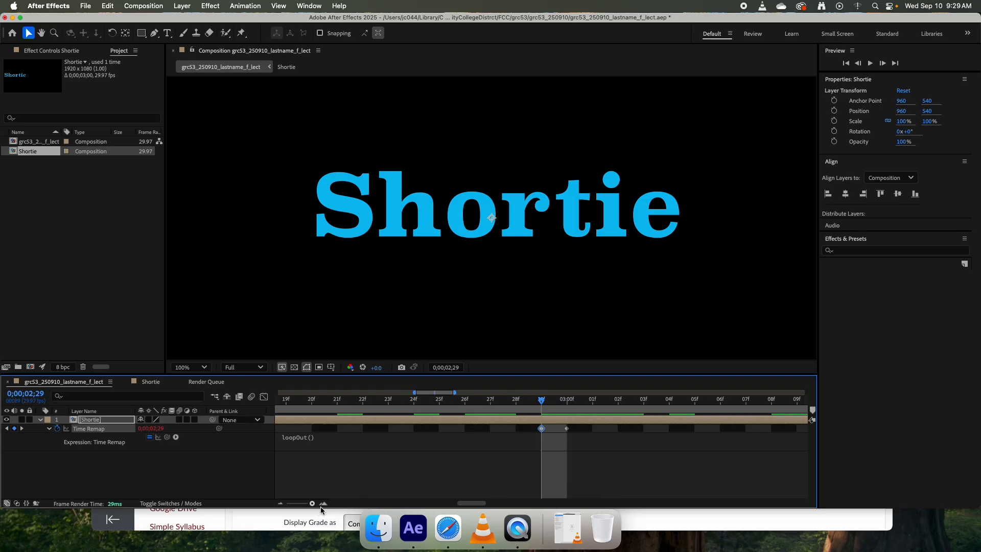
pyautogui.click(567, 428)
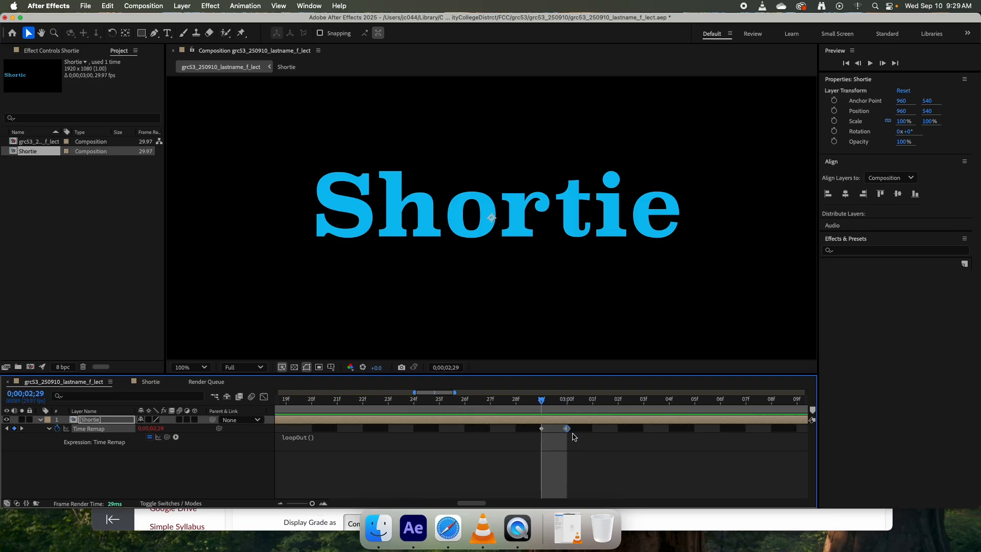
pyautogui.press('Delete')
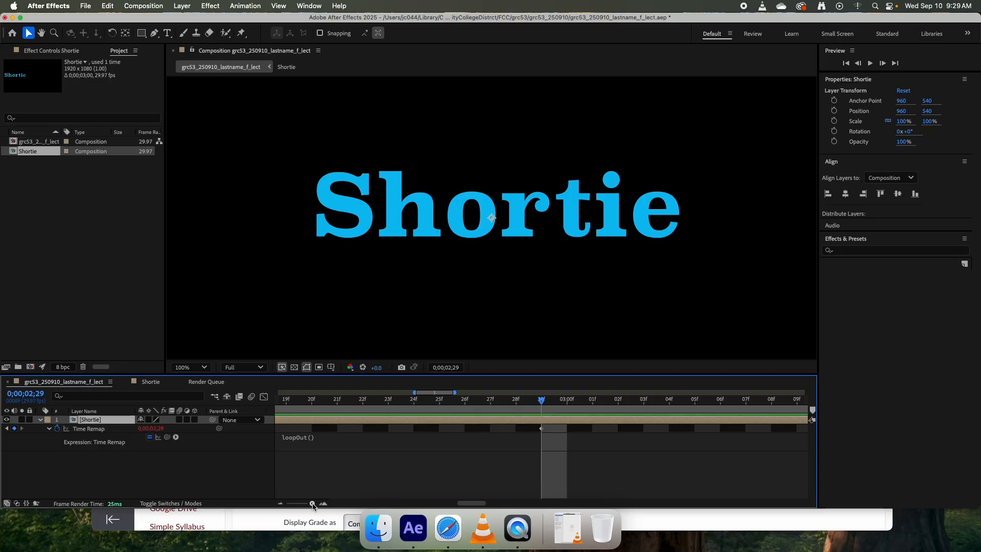
pyautogui.moveTo(312, 503); pyautogui.dragTo(263, 504)
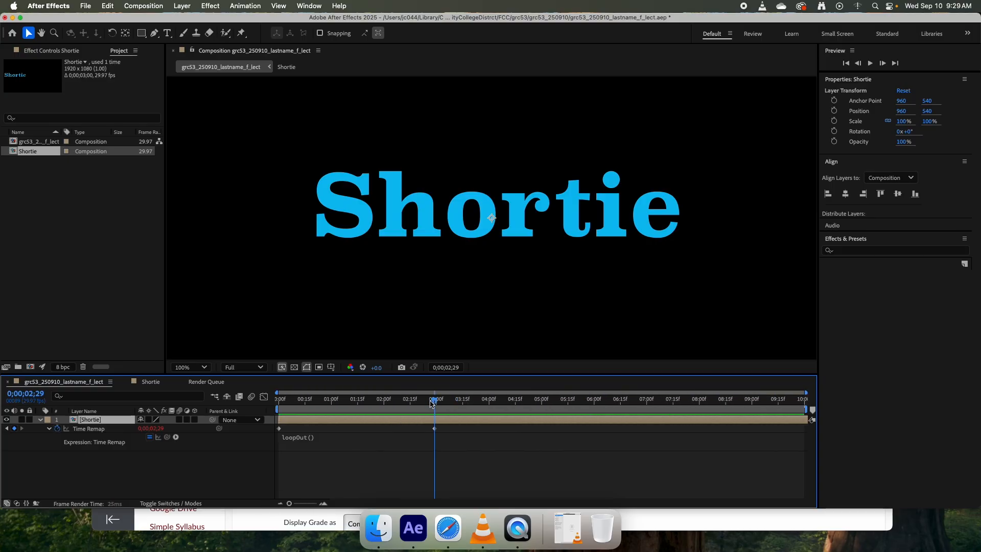
# - Preview the Shortie loop from the first frame to check the changeover at the new last keyframe
pyautogui.moveTo(435, 400); pyautogui.dragTo(246, 406)
pyautogui.press('space')
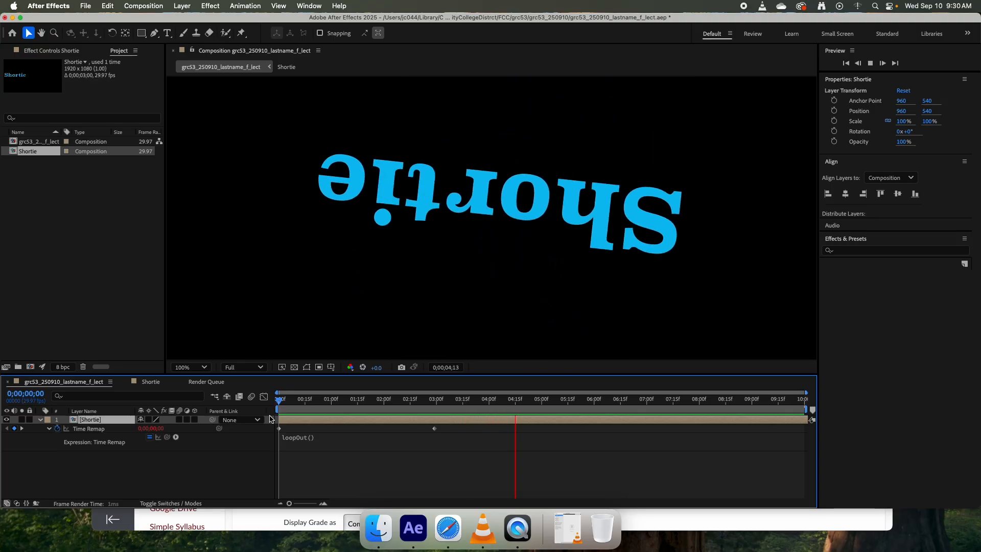
pyautogui.press('space')
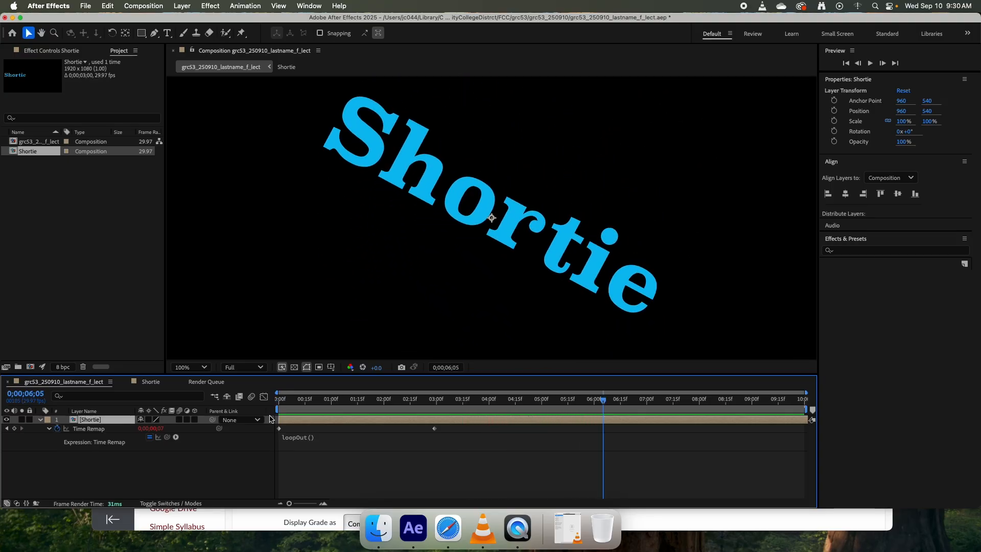